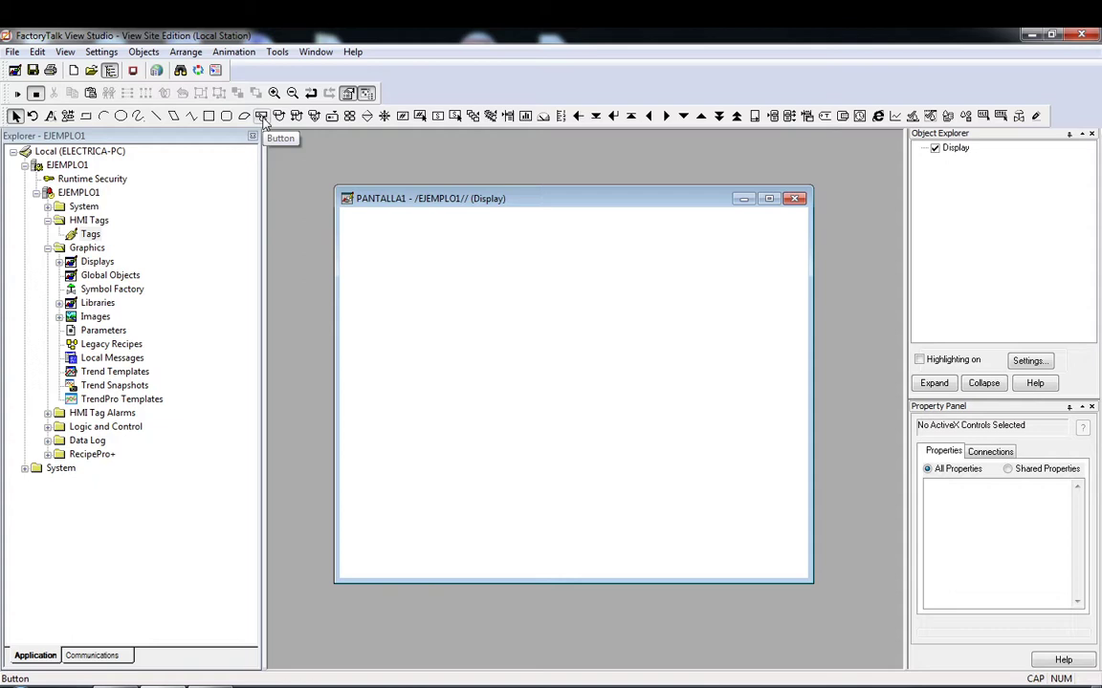
- Draw a button about 102 wide and 55 high in the upper-left area of the PANTALLA1 display
{"action": "left_click", "coordinate": [262, 116]}
{"action": "left_click", "coordinate": [262, 117]}
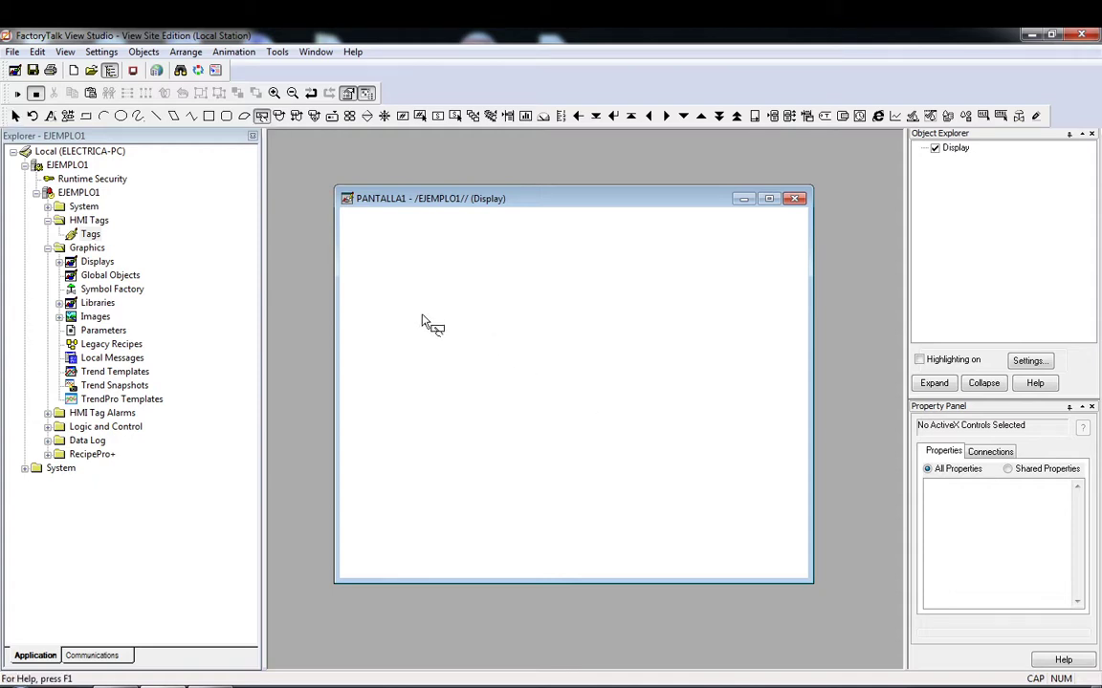
{"action": "left_click", "coordinate": [262, 116]}
{"action": "left_click_drag", "start_coordinate": [394, 254], "coordinate": [474, 302]}
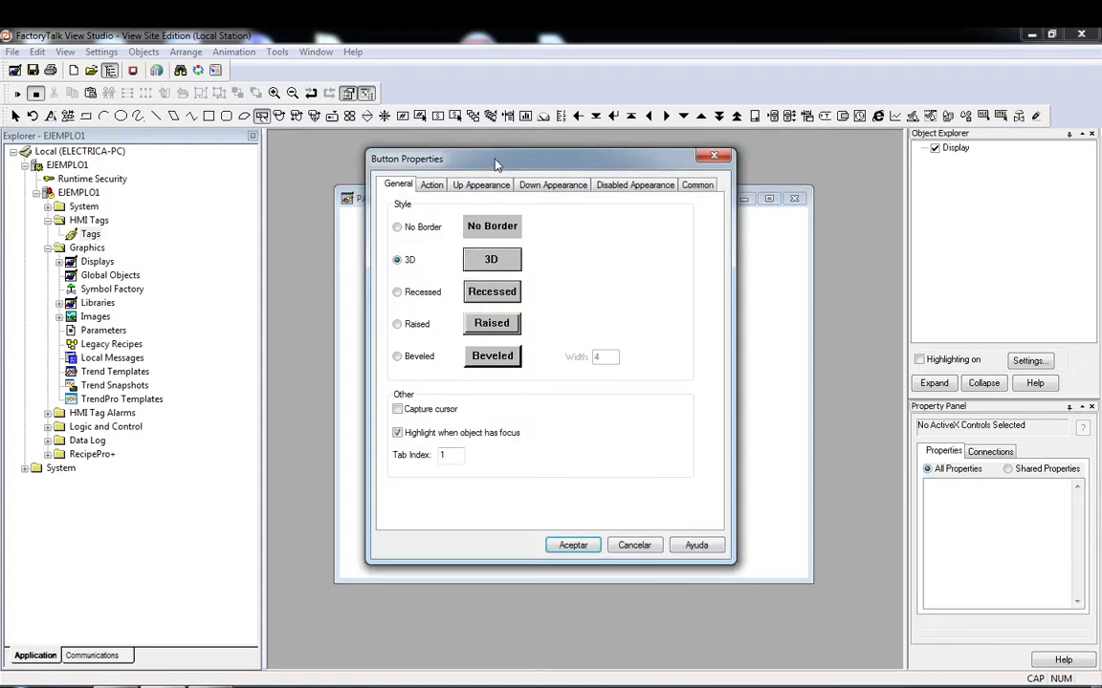
{"action": "left_click_drag", "start_coordinate": [495, 165], "coordinate": [634, 221]}
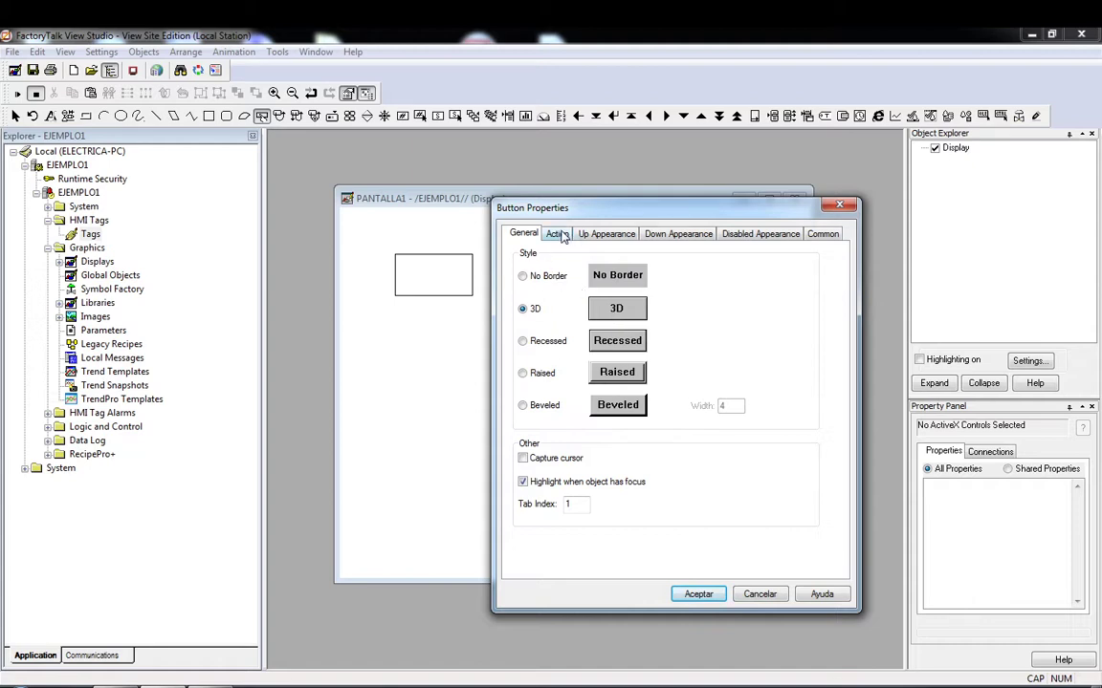
- Set the button's action to Set tag to 1 and assign it the START tag
{"action": "left_click", "coordinate": [559, 234]}
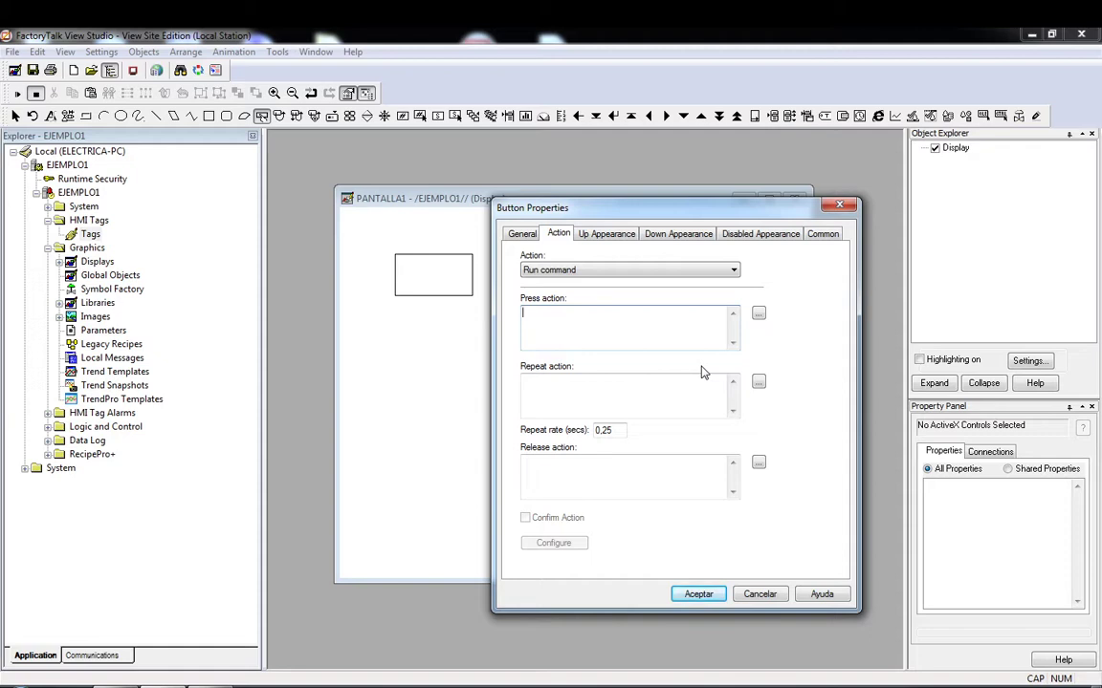
{"action": "left_click", "coordinate": [646, 325]}
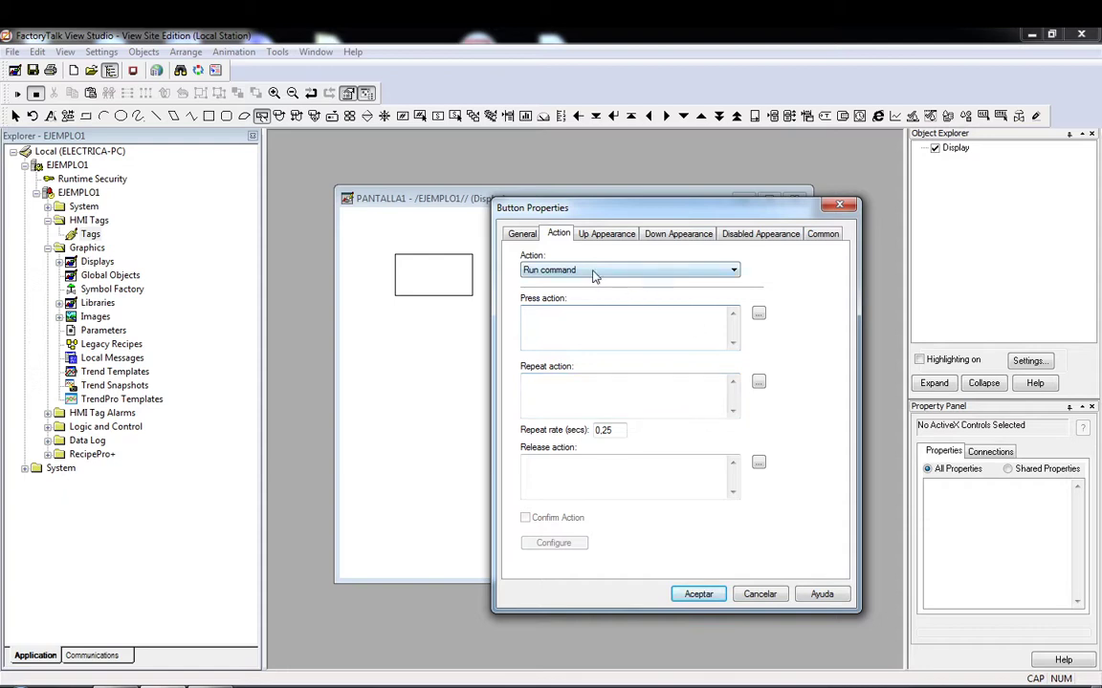
{"action": "left_click", "coordinate": [532, 270]}
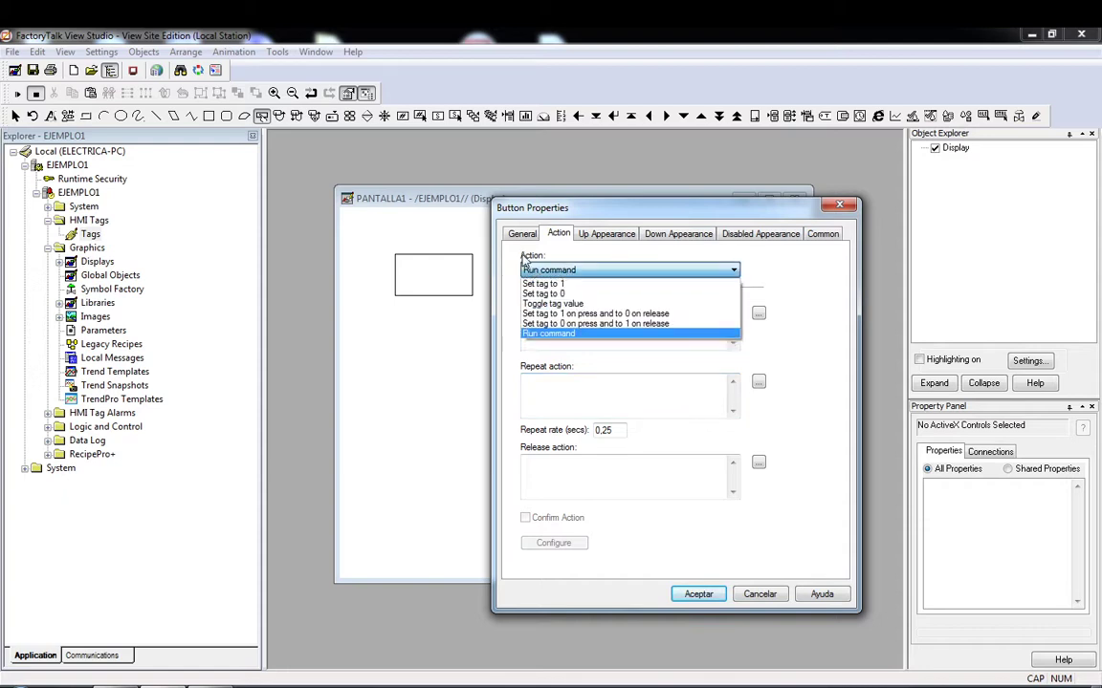
{"action": "left_click", "coordinate": [584, 285]}
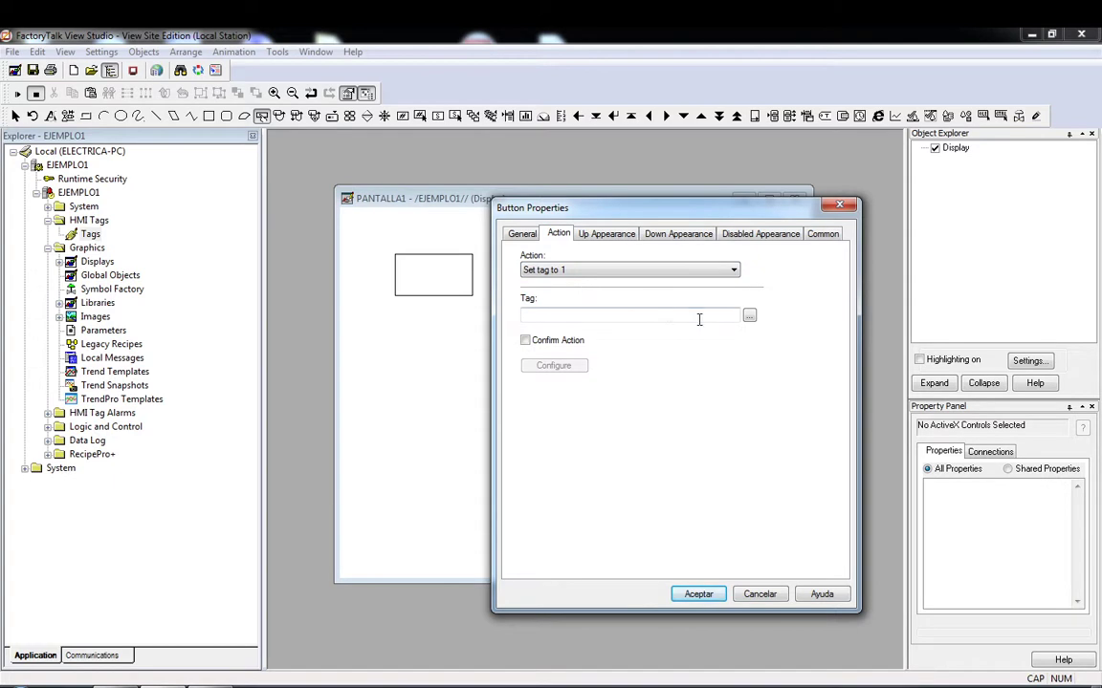
{"action": "left_click", "coordinate": [749, 317]}
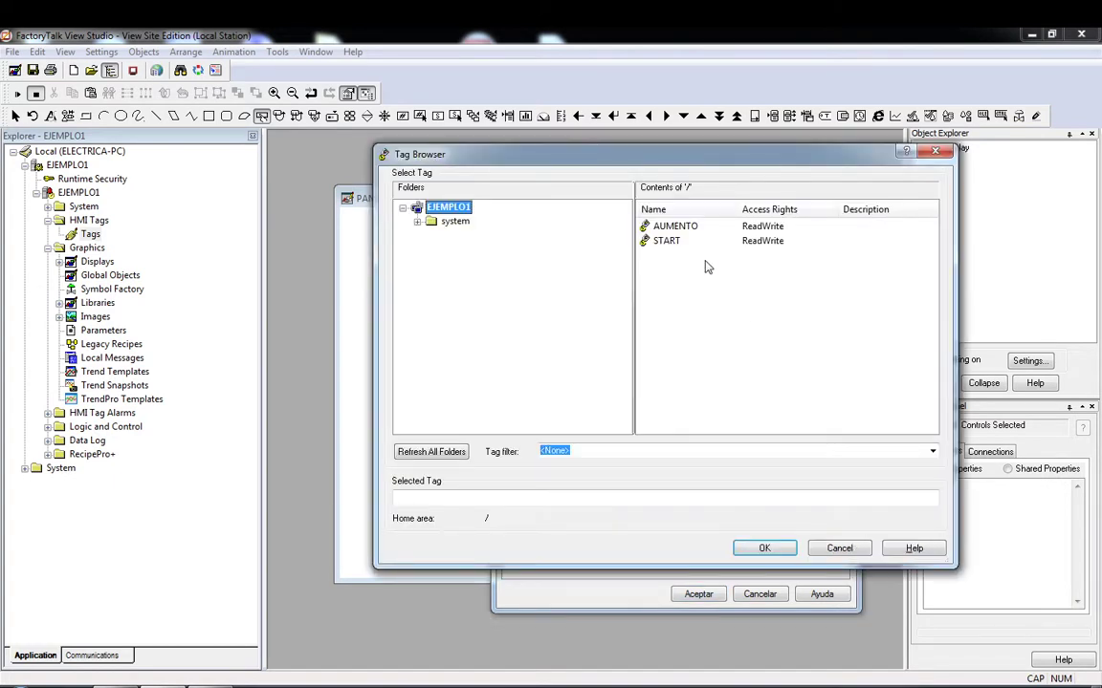
{"action": "left_click", "coordinate": [665, 240]}
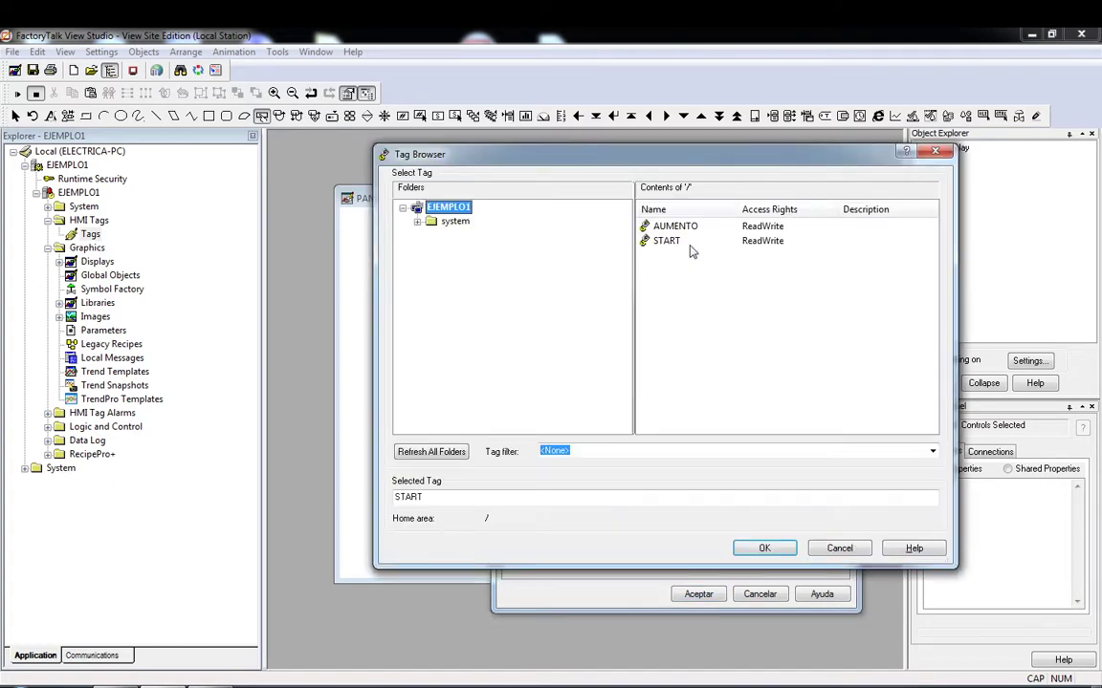
{"action": "left_click", "coordinate": [765, 548]}
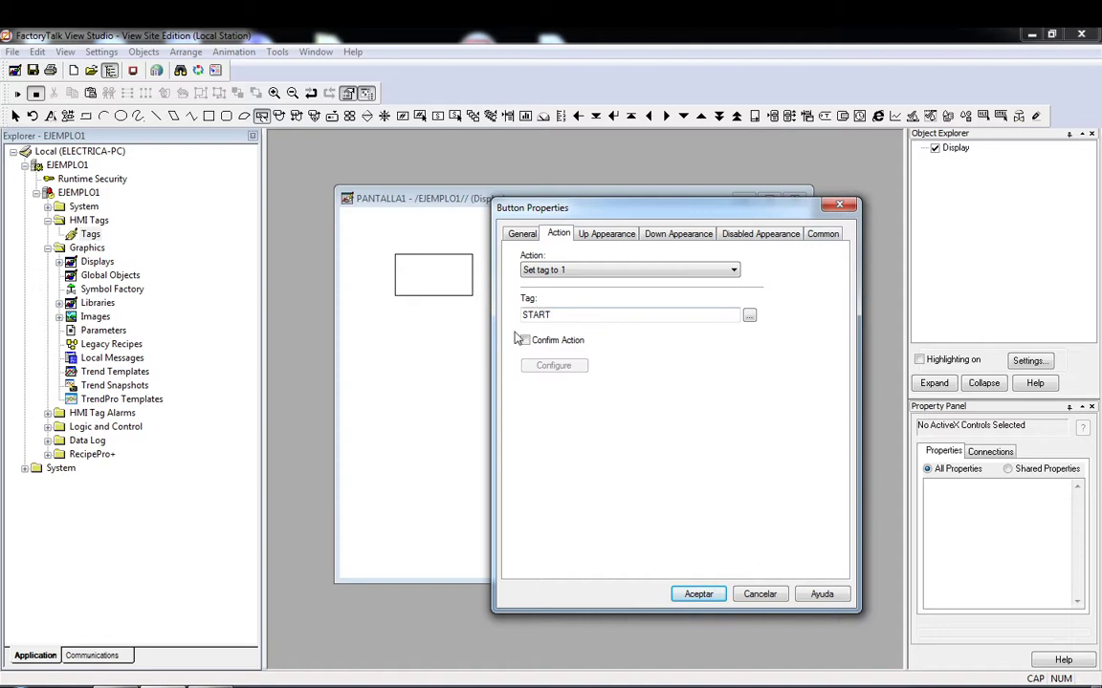
- Try the button actions Set tag to 0, Toggle tag value, both press-and-release options, and Run command
{"action": "left_click", "coordinate": [555, 270]}
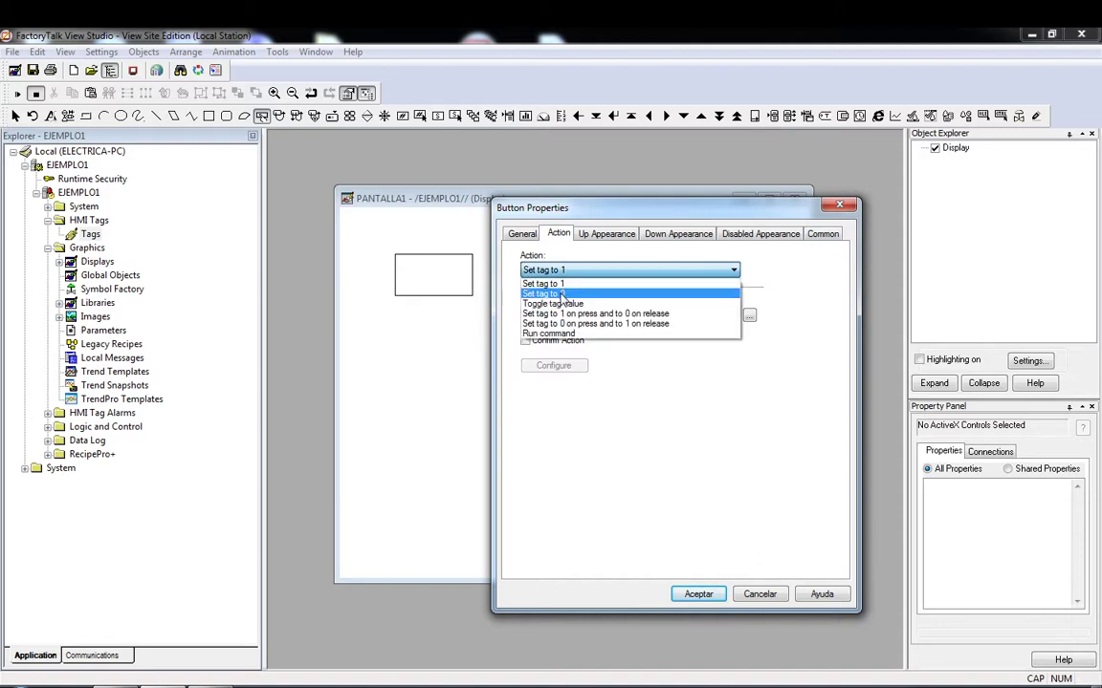
{"action": "left_click", "coordinate": [562, 294]}
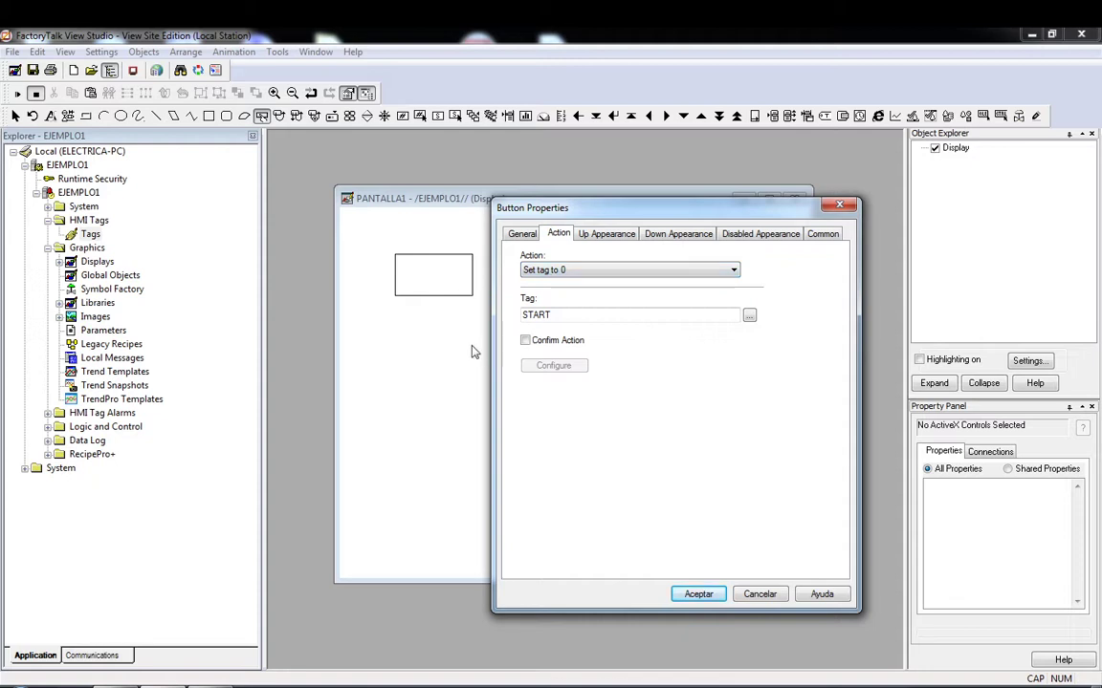
{"action": "left_click", "coordinate": [585, 274]}
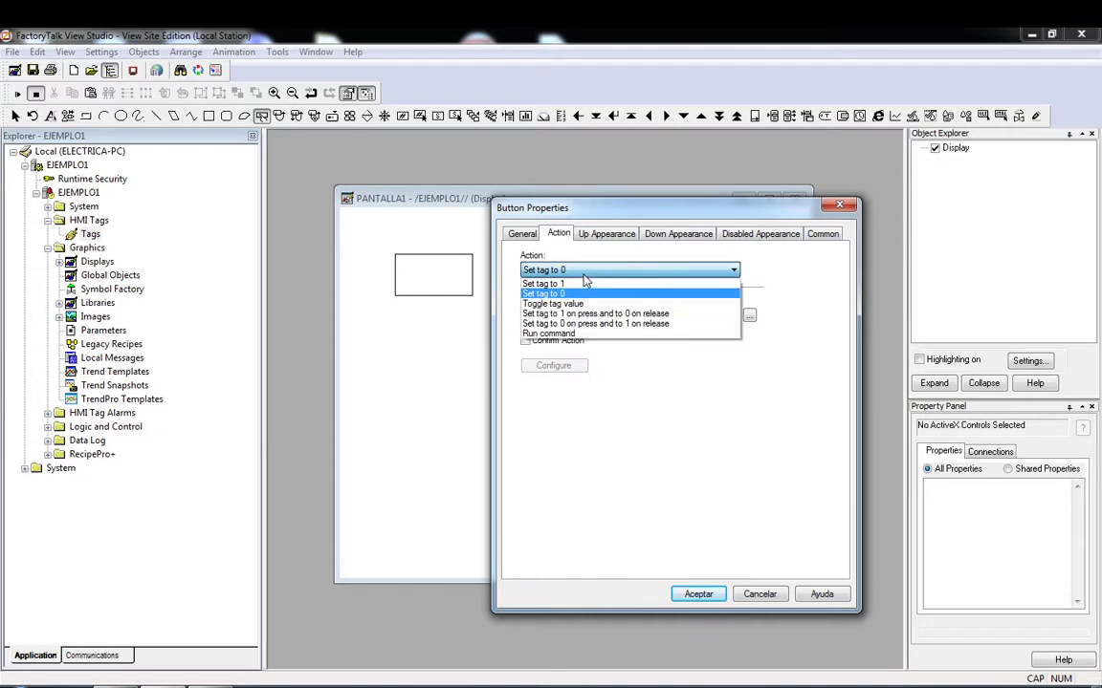
{"action": "left_click", "coordinate": [585, 305]}
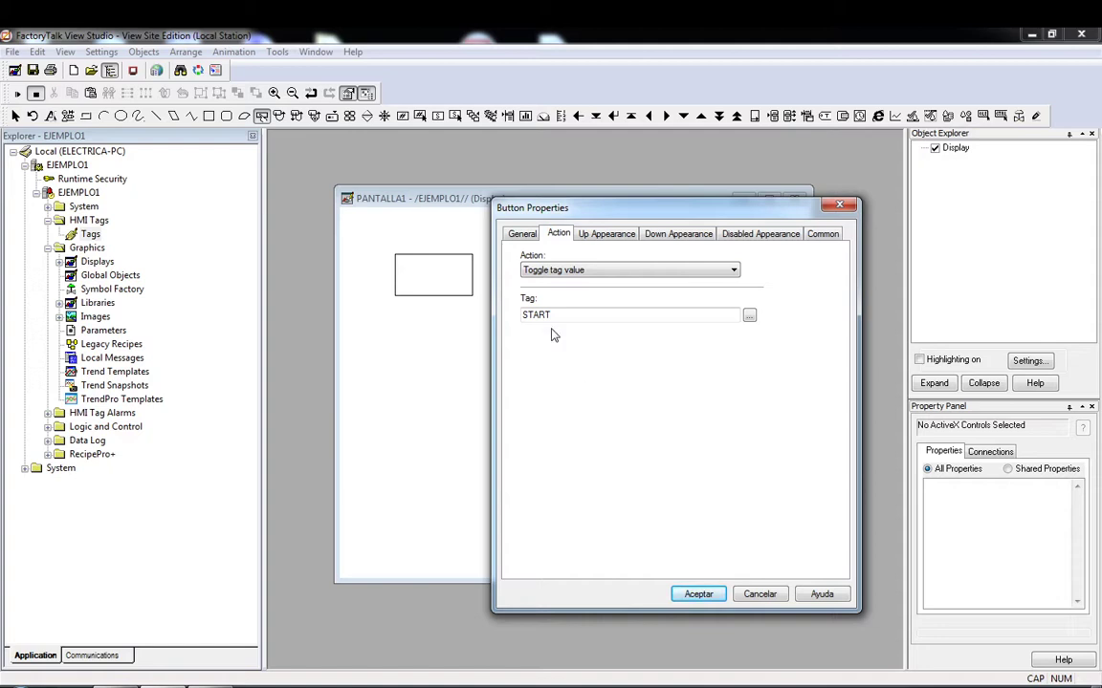
{"action": "left_click", "coordinate": [562, 272]}
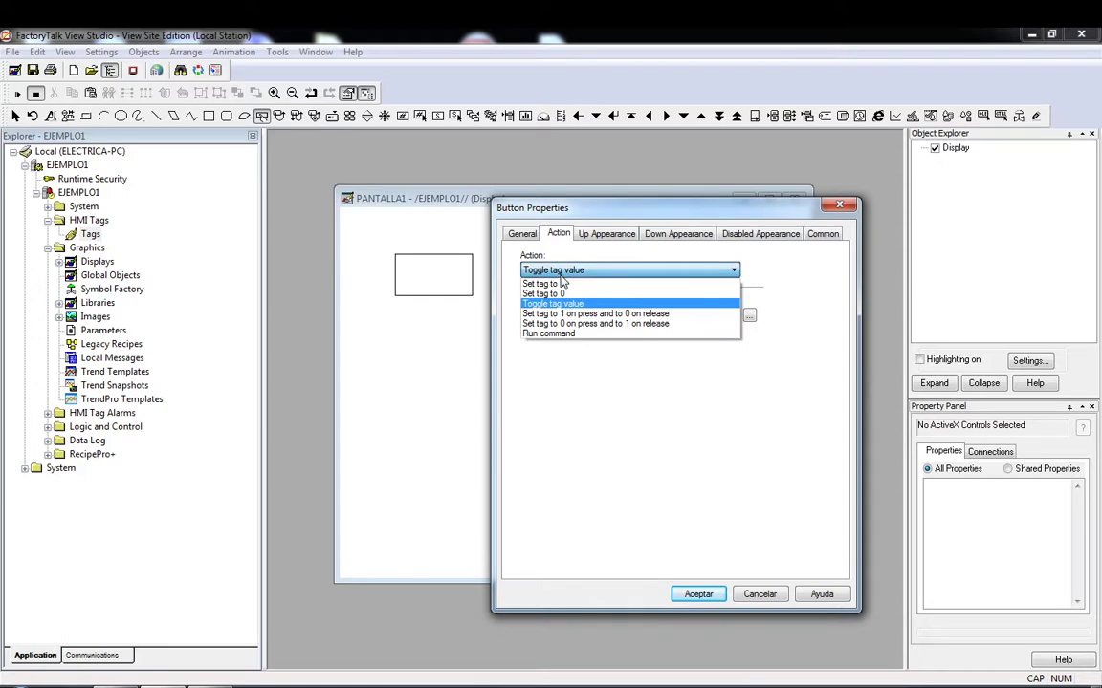
{"action": "left_click", "coordinate": [565, 314]}
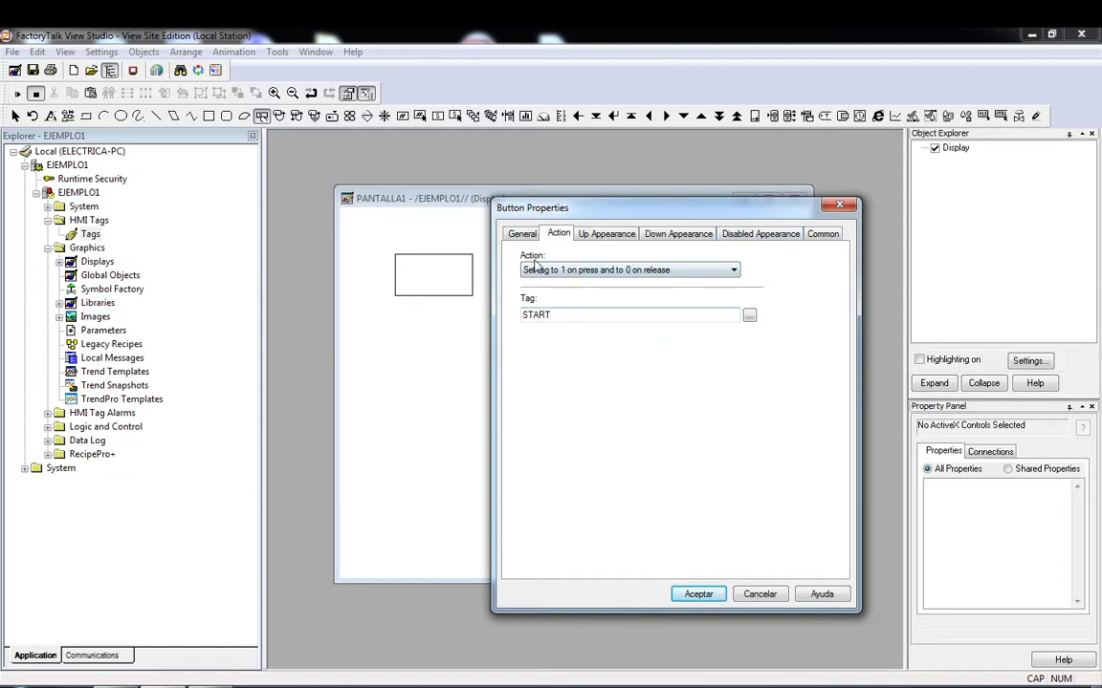
{"action": "left_click", "coordinate": [631, 274]}
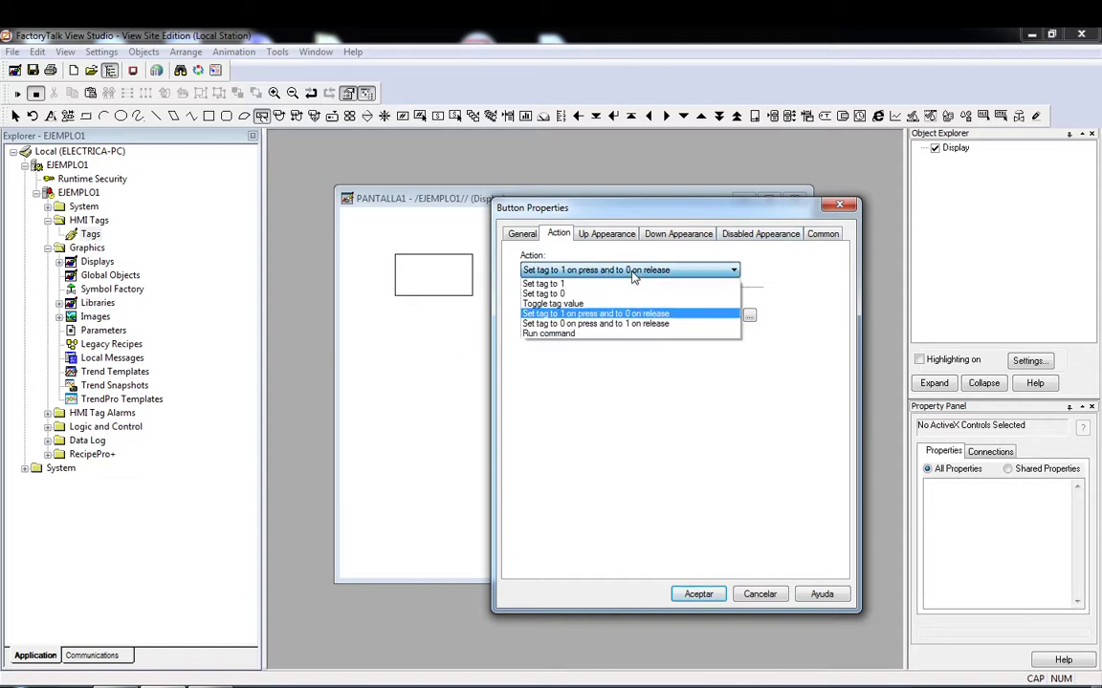
{"action": "left_click", "coordinate": [626, 324]}
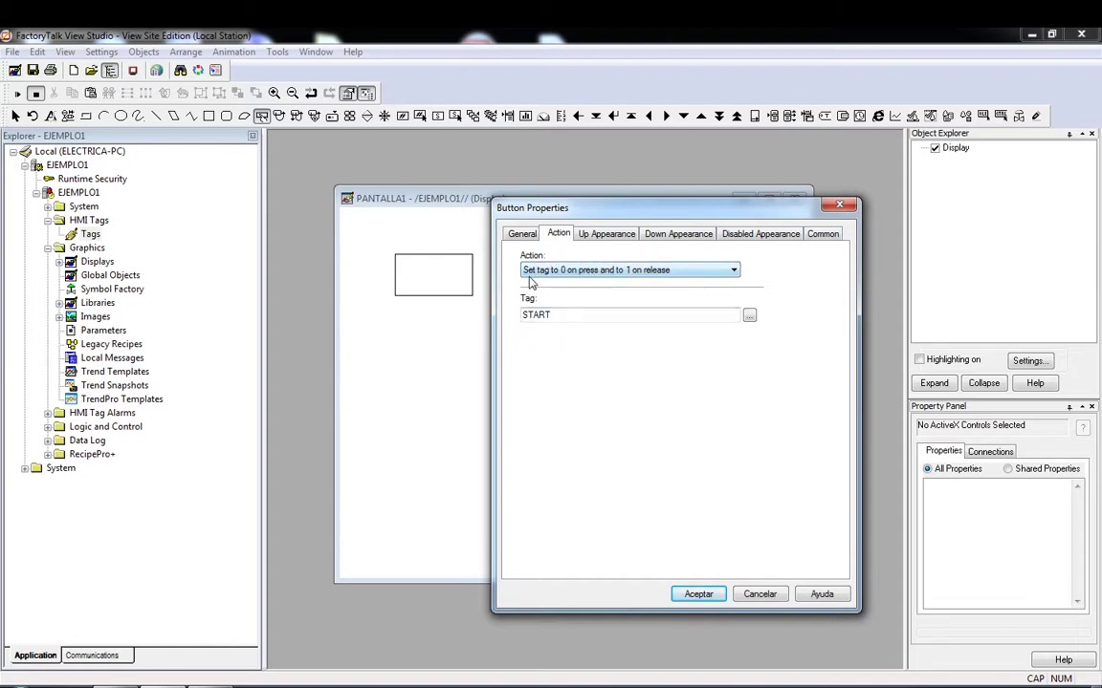
{"action": "left_click", "coordinate": [623, 273]}
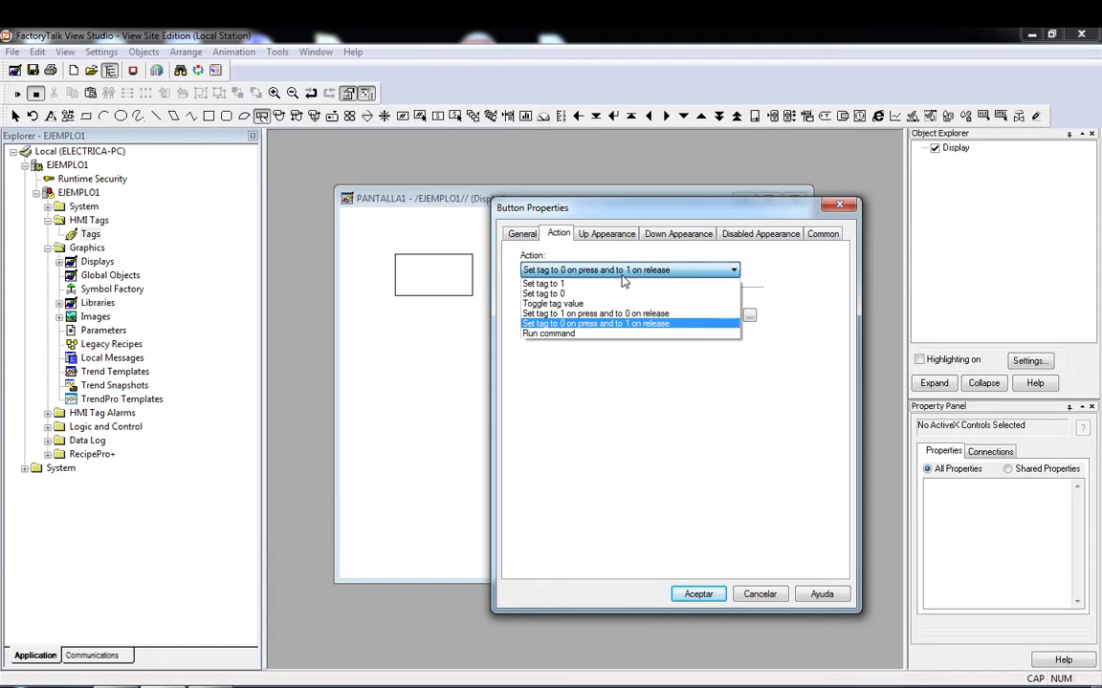
{"action": "left_click", "coordinate": [619, 334]}
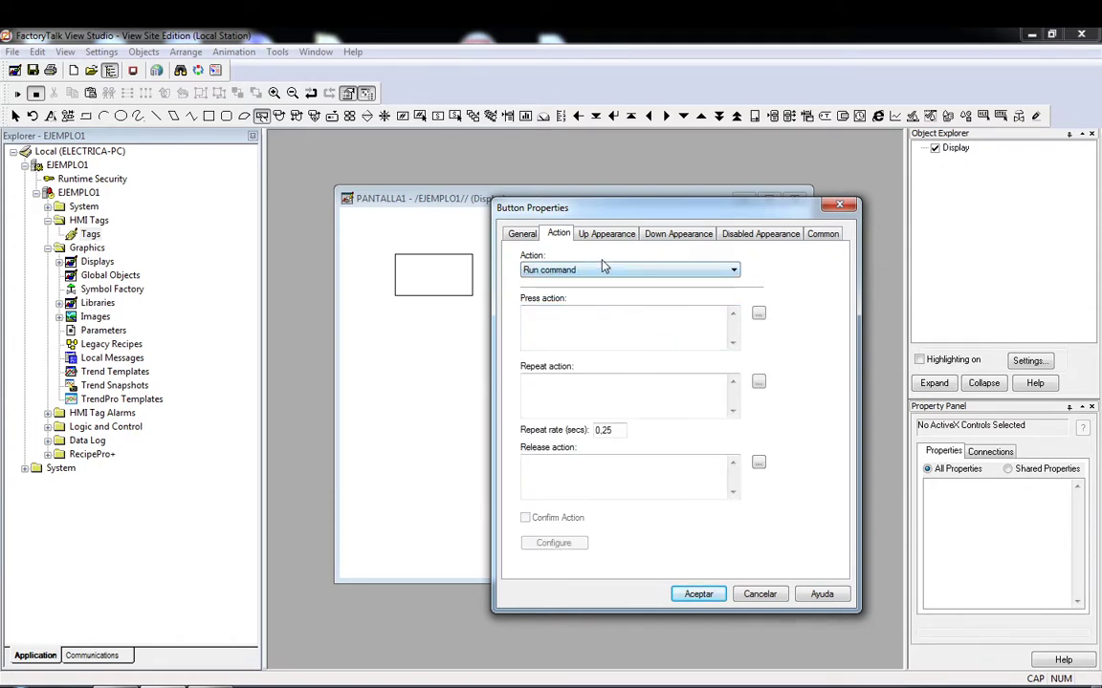
{"action": "left_click", "coordinate": [601, 270]}
{"action": "left_click", "coordinate": [603, 336]}
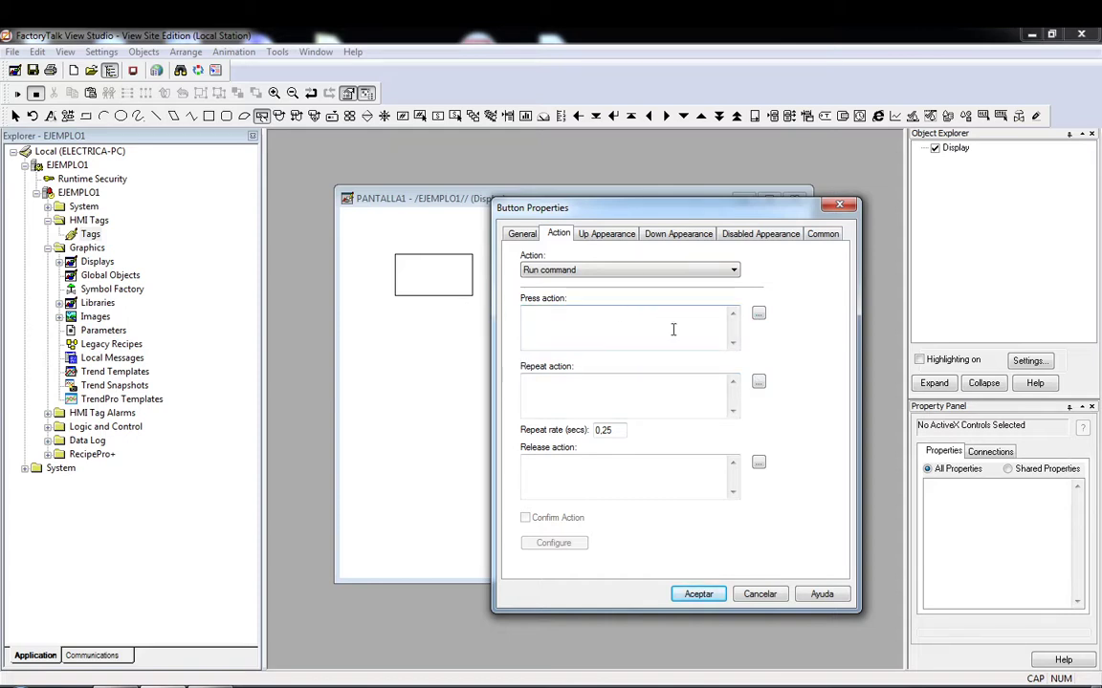
- Browse the full list of commands available for the button's press action without choosing one
{"action": "left_click", "coordinate": [761, 315]}
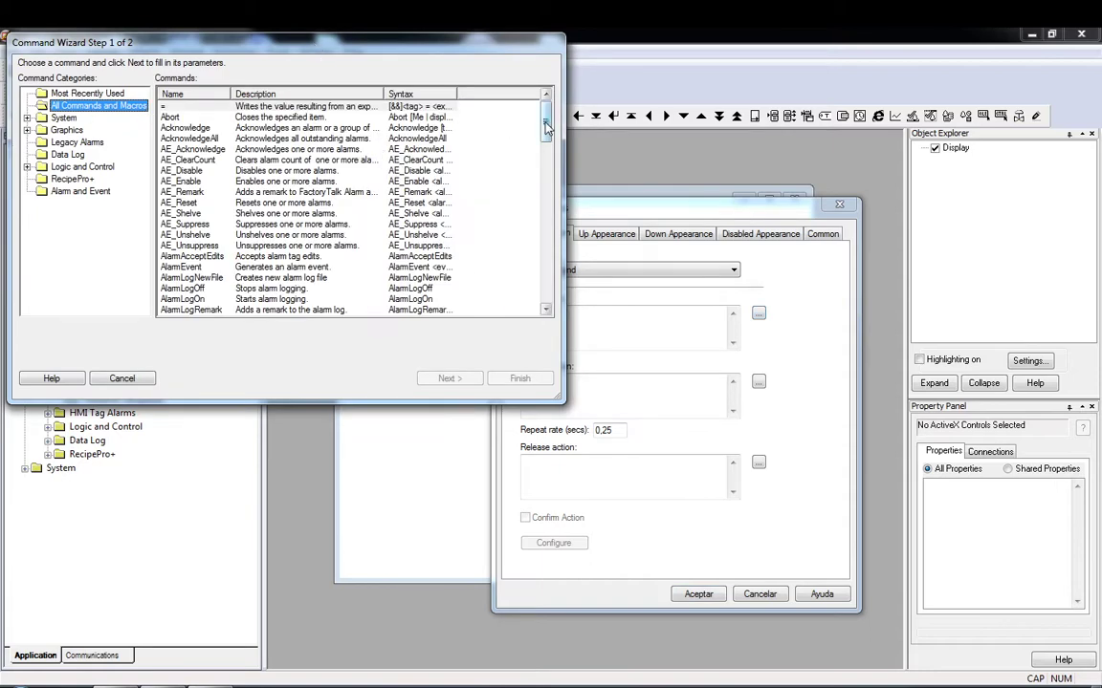
{"action": "left_click_drag", "start_coordinate": [545, 123], "coordinate": [548, 314]}
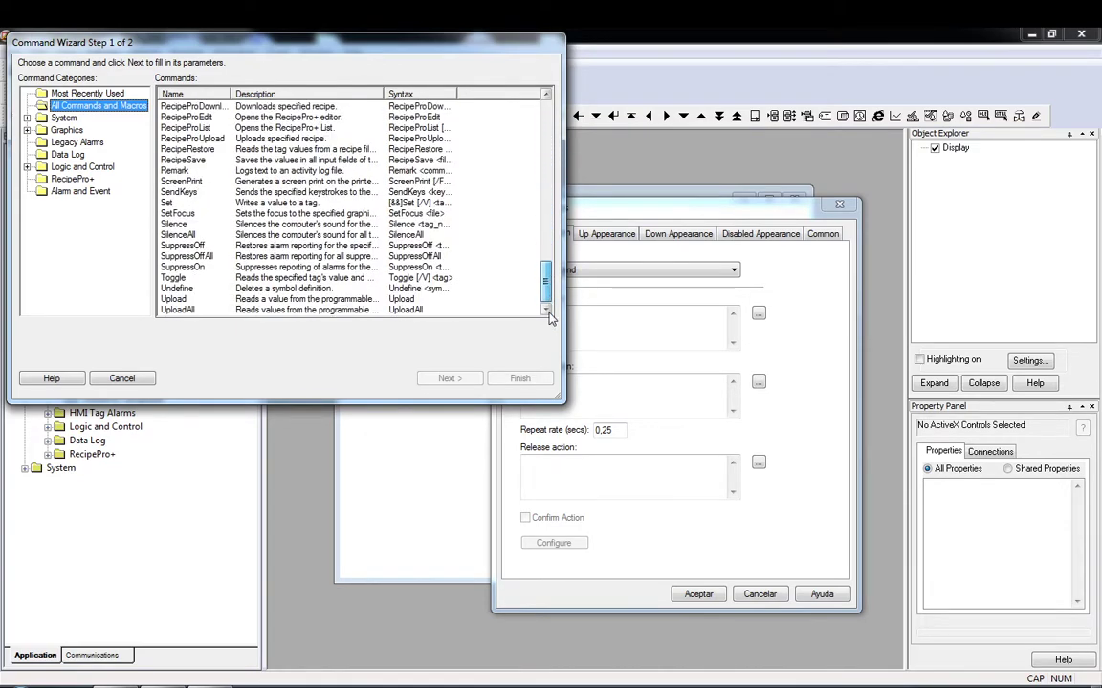
{"action": "left_click", "coordinate": [117, 379]}
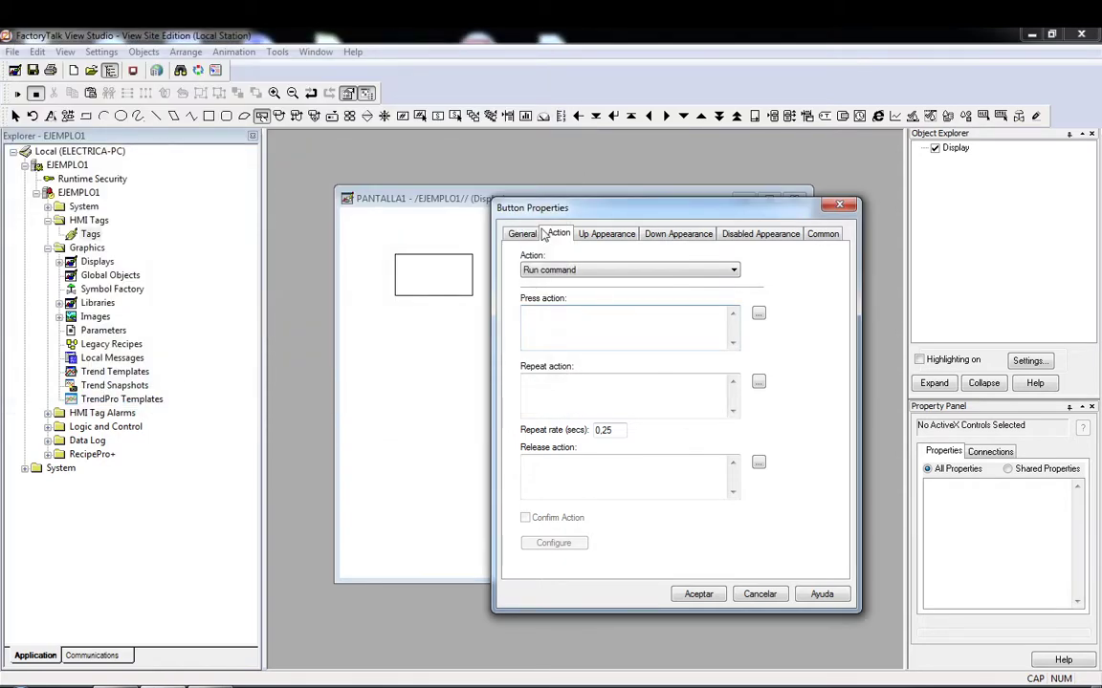
- Return the button's action to Set tag to 1 for the START tag
{"action": "left_click", "coordinate": [604, 274]}
{"action": "left_click", "coordinate": [600, 292]}
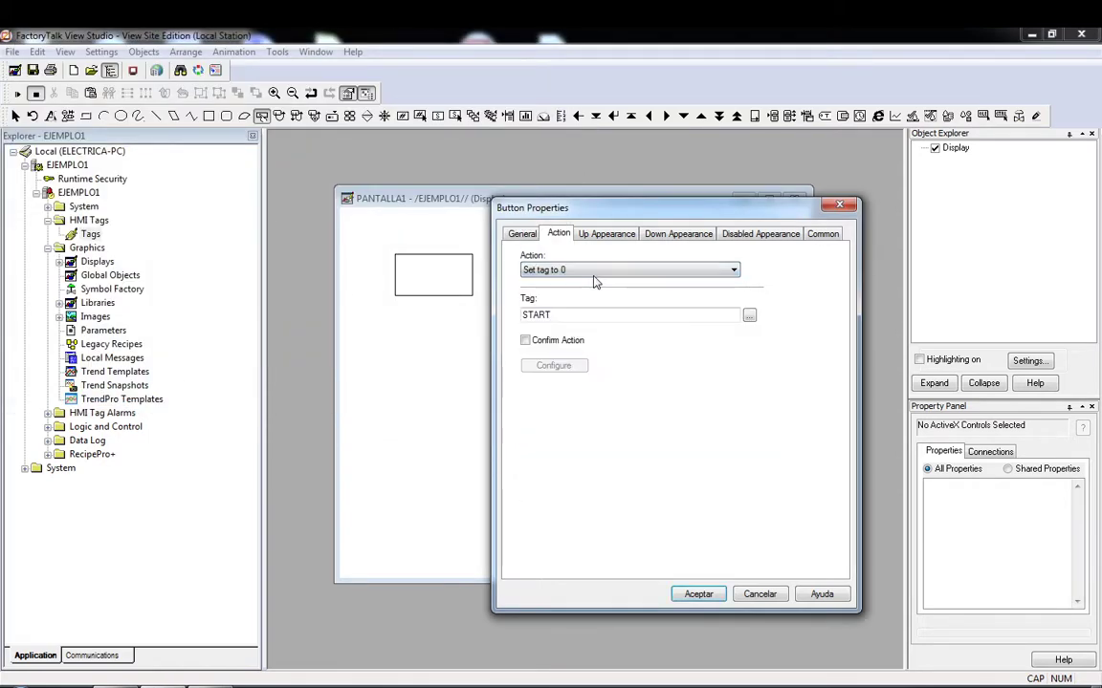
{"action": "left_click", "coordinate": [594, 276]}
{"action": "left_click", "coordinate": [569, 284]}
- Set the button's up-state caption to INICIO and compare the up and down appearance settings
{"action": "left_click", "coordinate": [598, 235]}
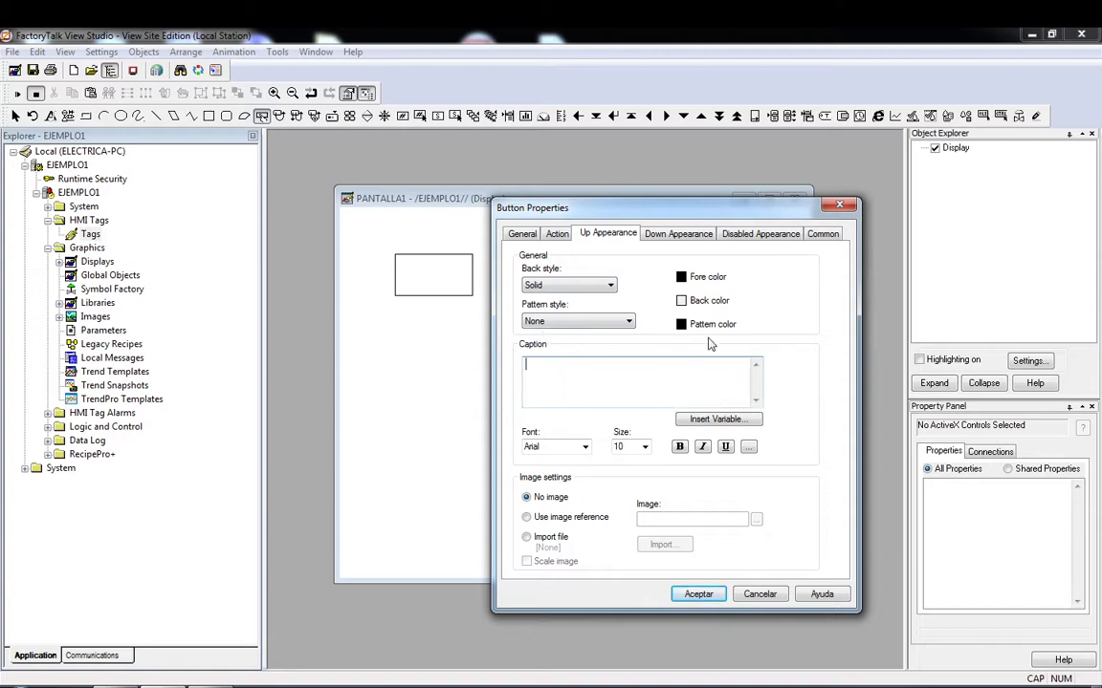
{"action": "left_click", "coordinate": [555, 398]}
{"action": "left_click", "coordinate": [663, 237]}
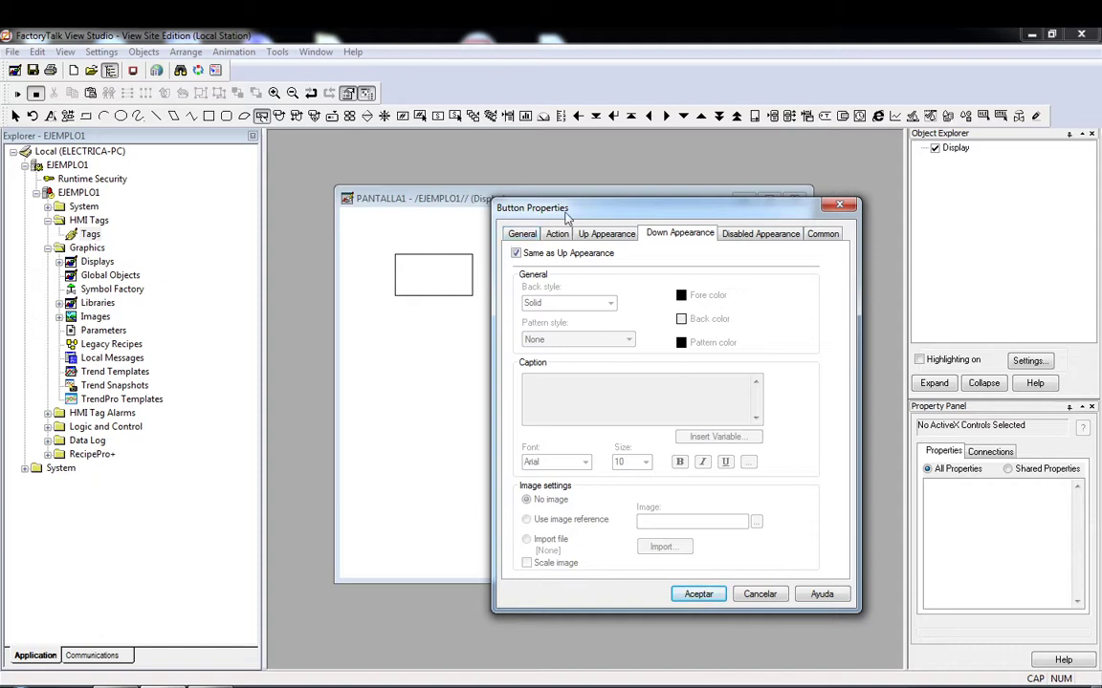
{"action": "left_click", "coordinate": [616, 236]}
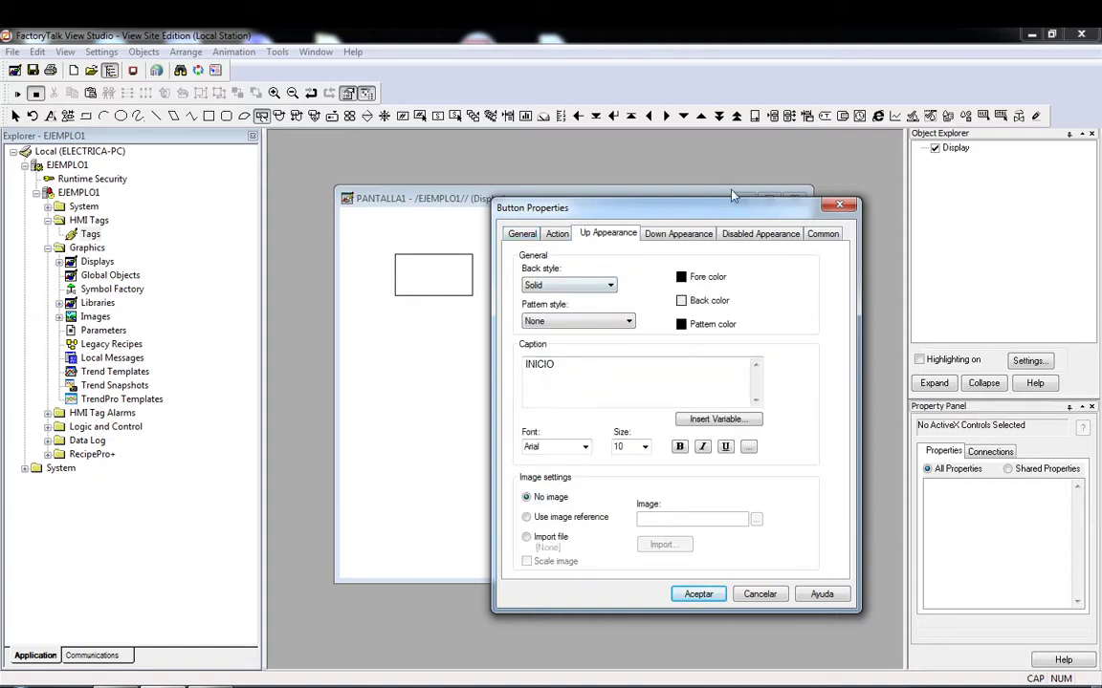
- Try a separate INICIADO caption for the button's down state and restore Same as Up Appearance
{"action": "left_click", "coordinate": [675, 236]}
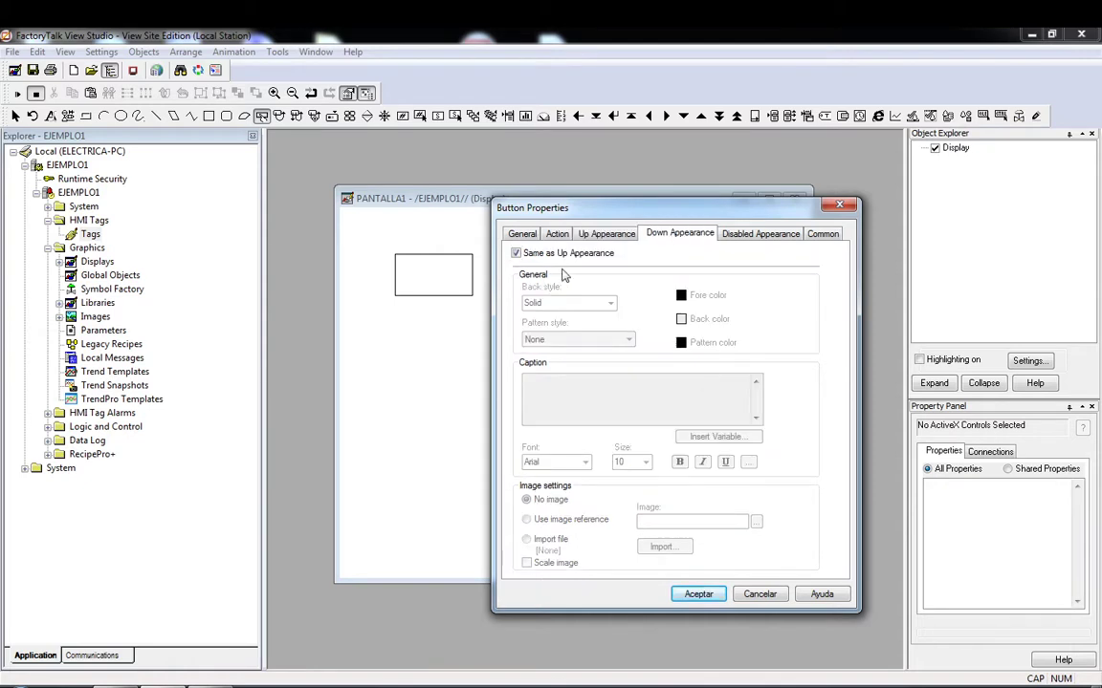
{"action": "left_click", "coordinate": [518, 254]}
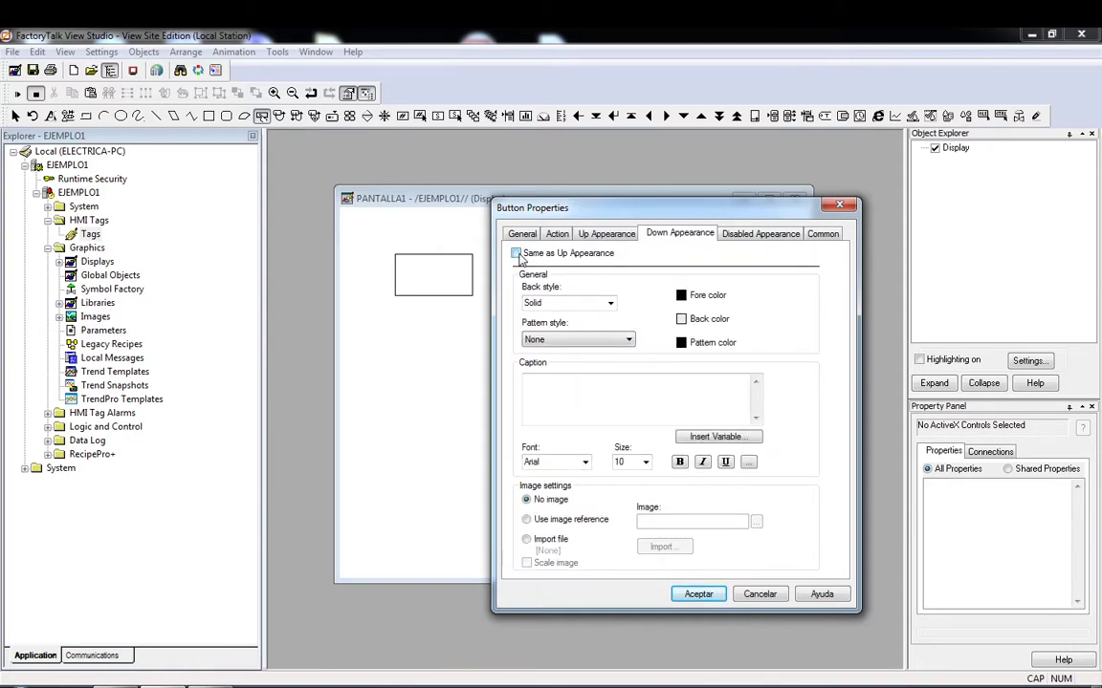
{"action": "left_click", "coordinate": [526, 390]}
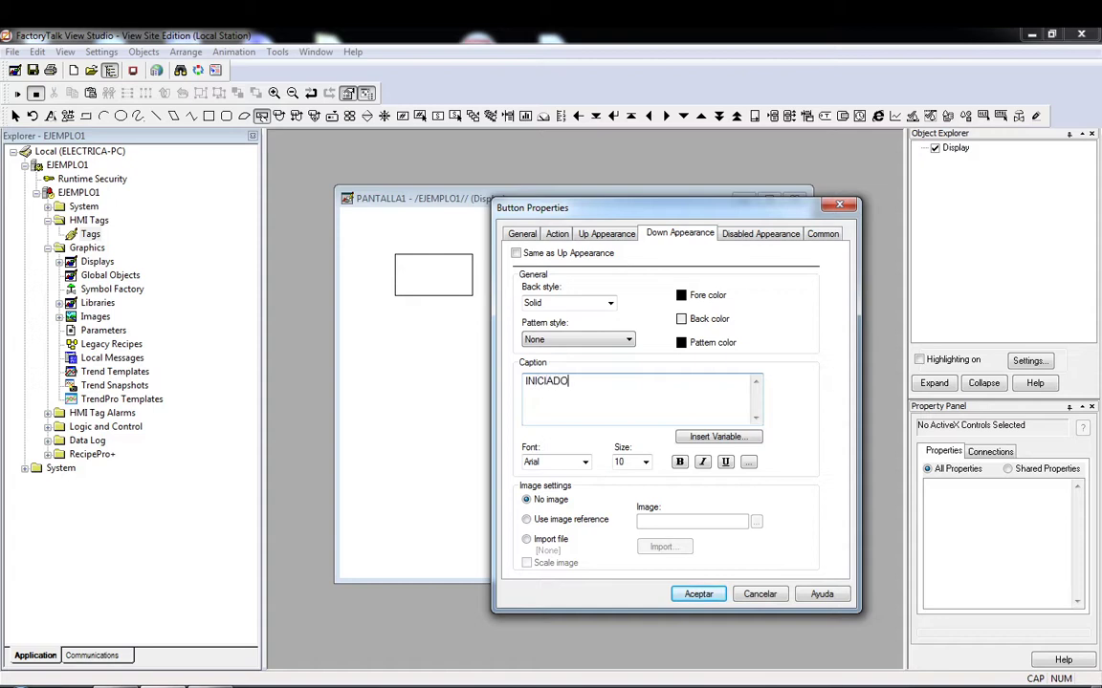
{"action": "left_click", "coordinate": [516, 253]}
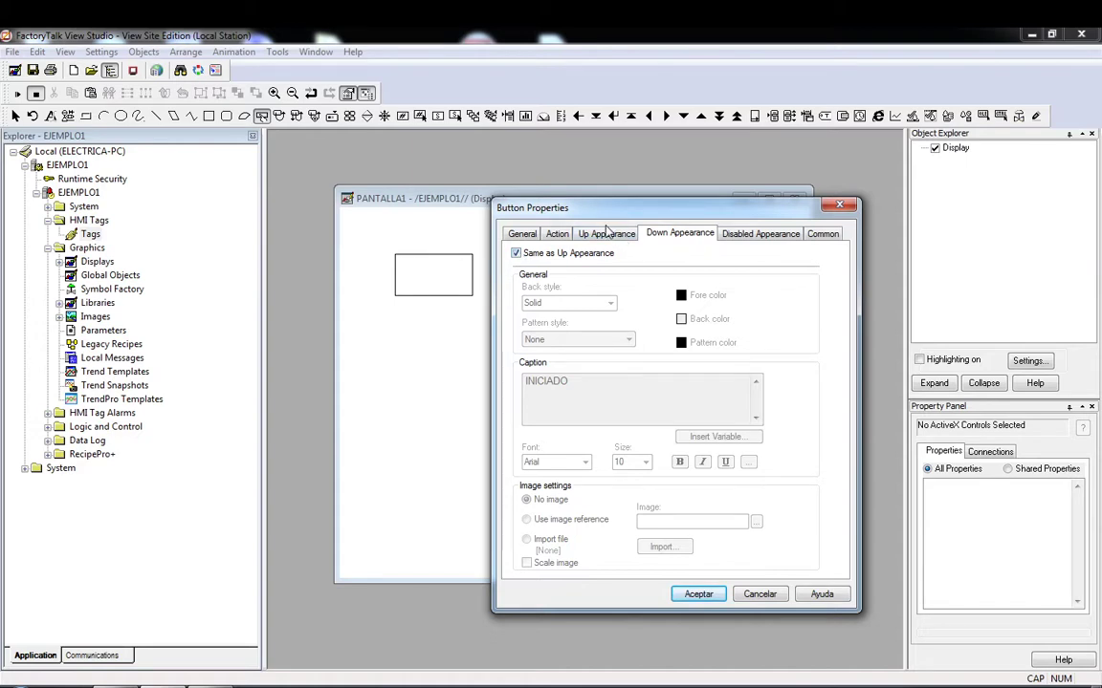
- Review the button's up appearance, disabled-state options, and common size, position and name settings
{"action": "left_click", "coordinate": [607, 234]}
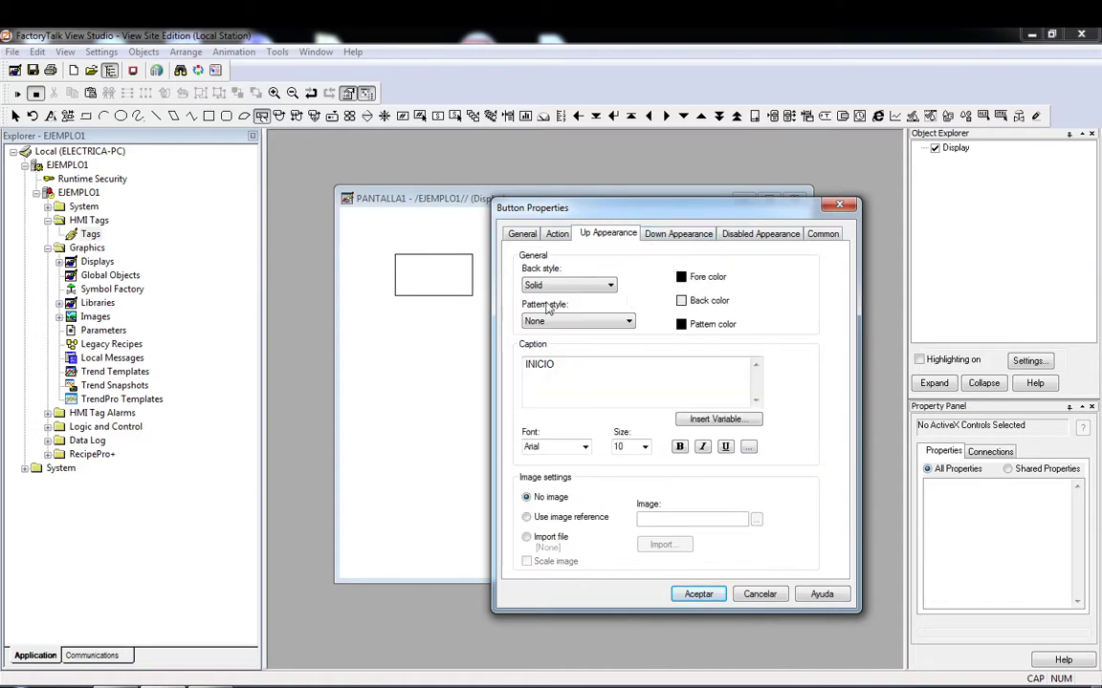
{"action": "left_click", "coordinate": [766, 237]}
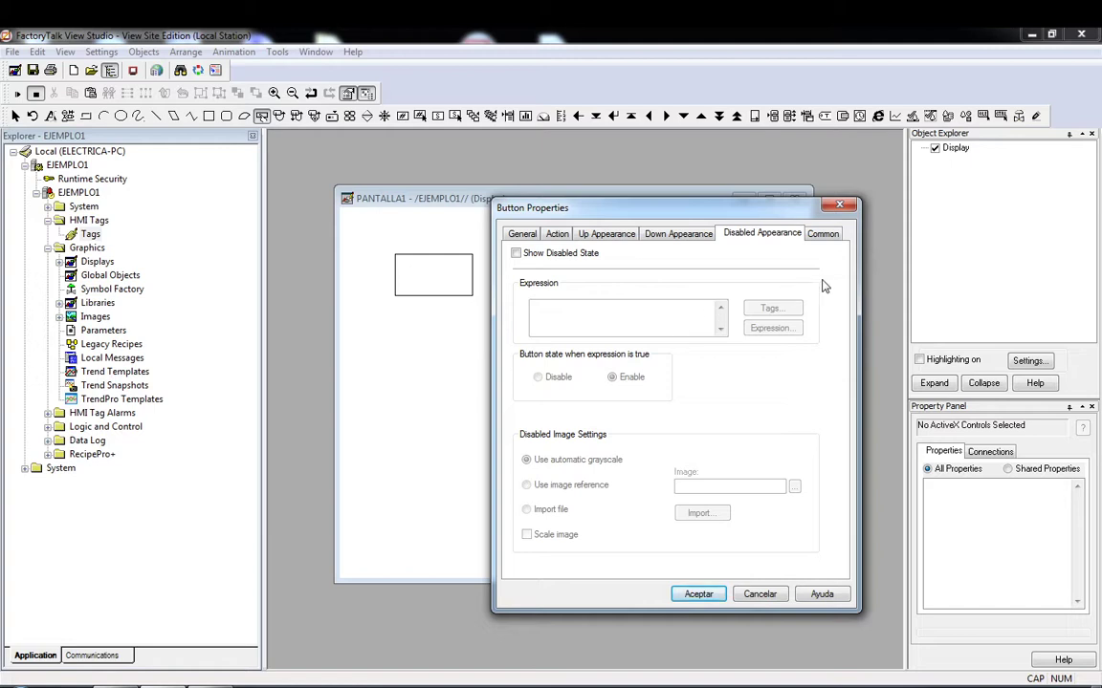
{"action": "left_click", "coordinate": [826, 237]}
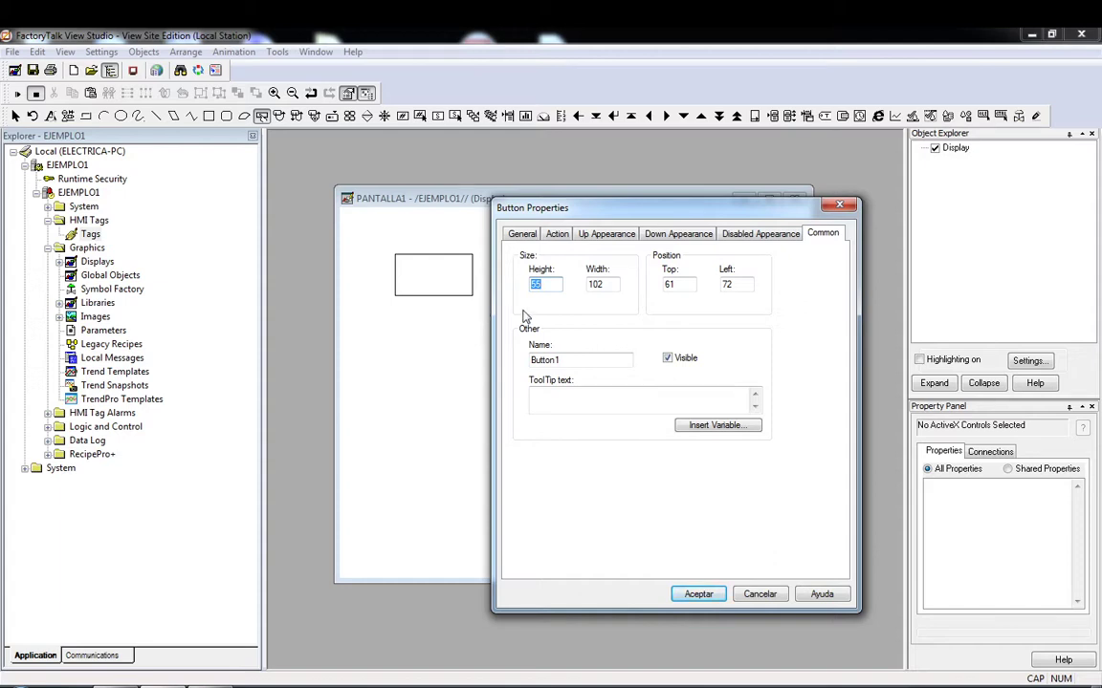
- Check the button's name and general style settings, accept its properties and leave the button drawing tool
{"action": "left_click", "coordinate": [562, 360]}
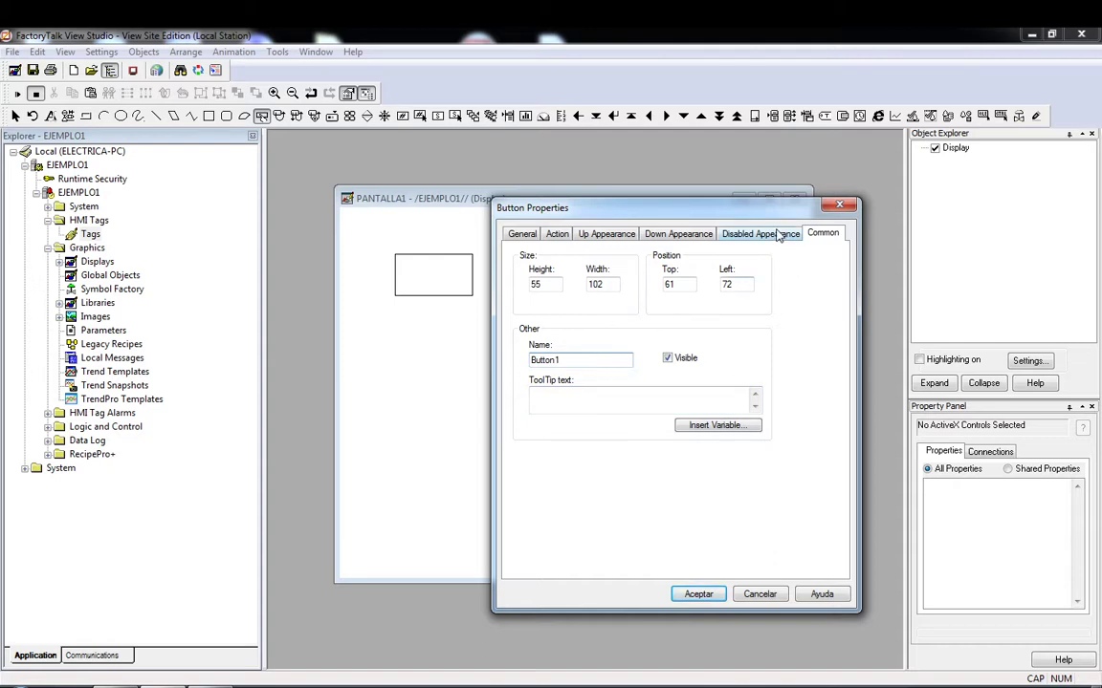
{"action": "left_click", "coordinate": [522, 234]}
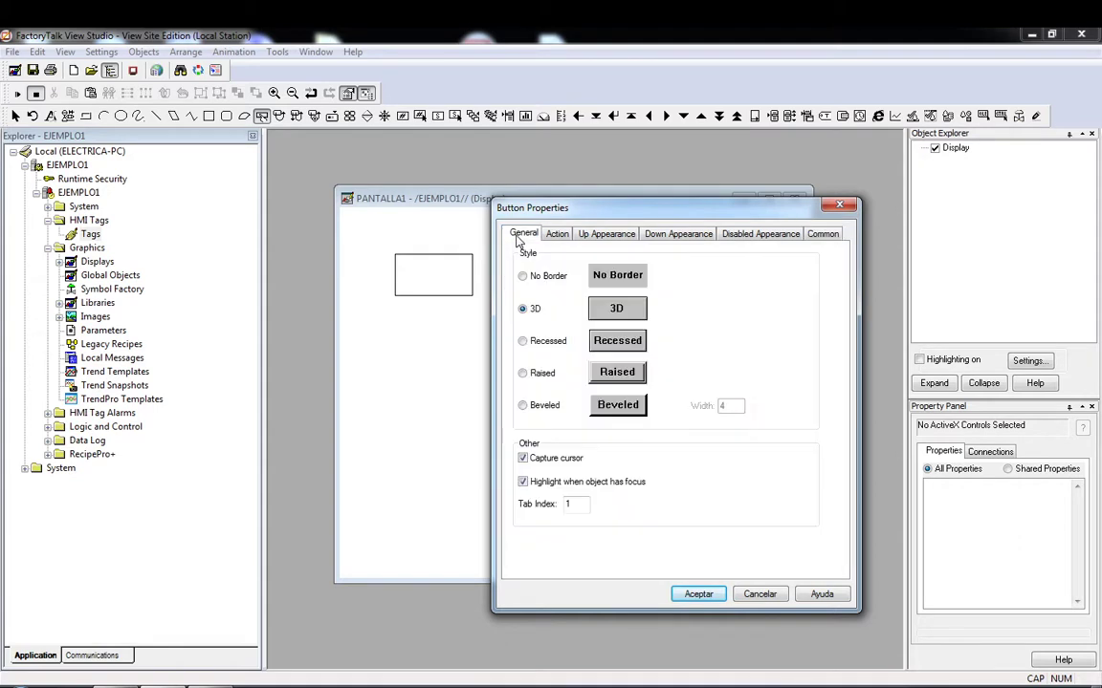
{"action": "left_click", "coordinate": [696, 595]}
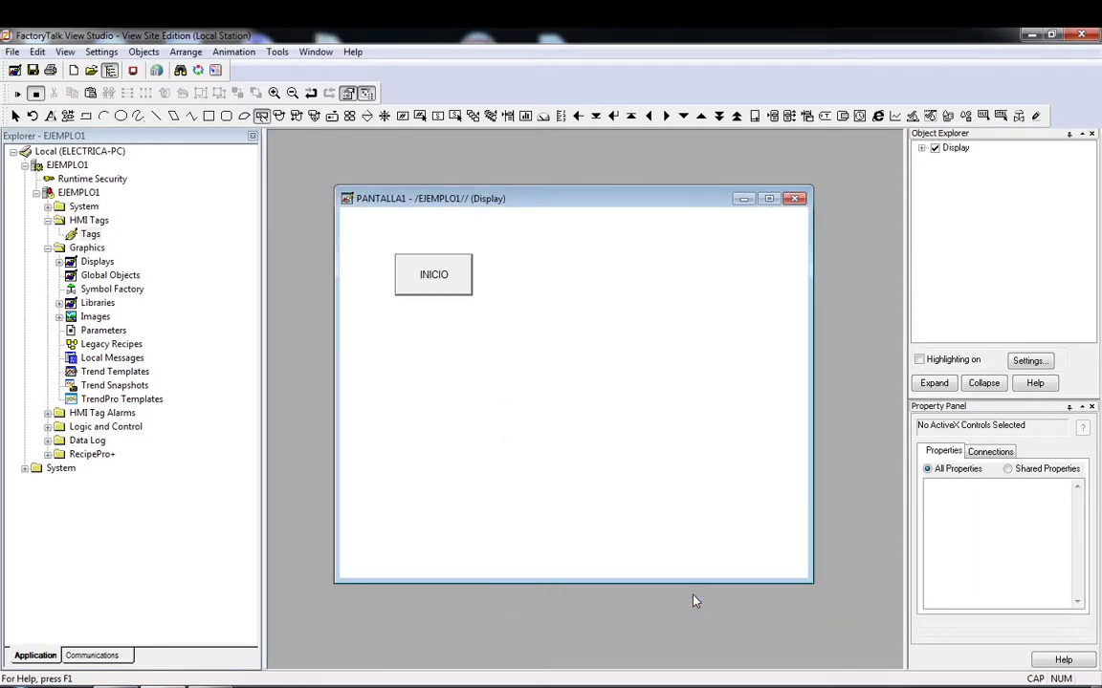
{"action": "key", "text": "Escape"}
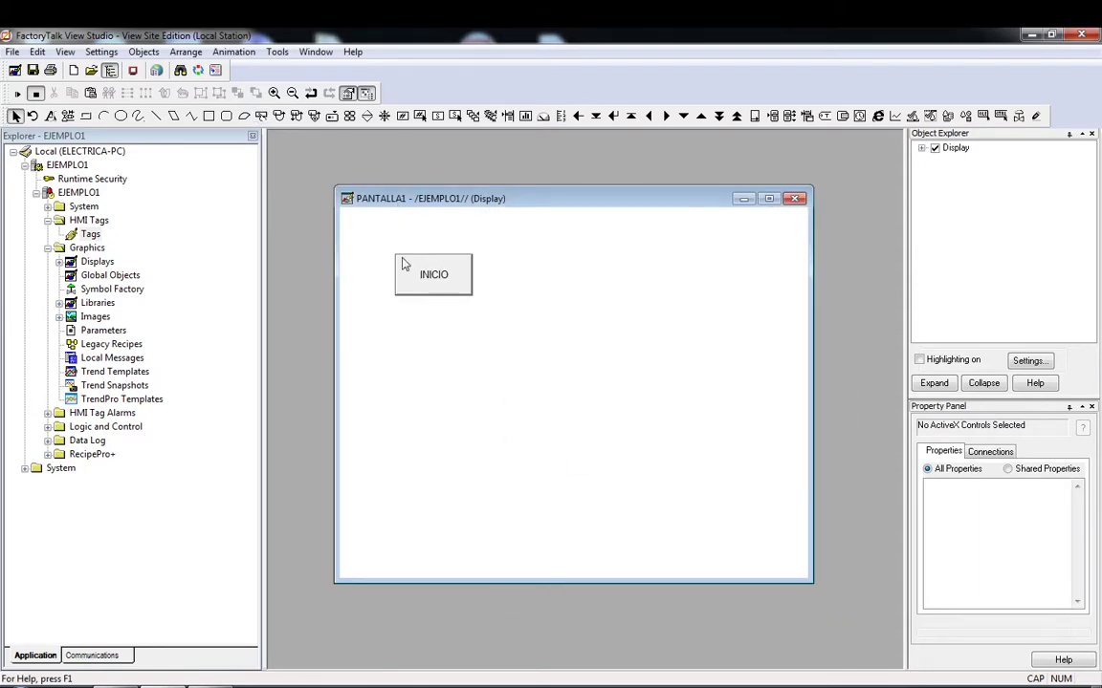
- Move the INICIO button down to the lower-left area of the PANTALLA1 display and deselect it
{"action": "left_click_drag", "start_coordinate": [369, 236], "coordinate": [507, 337]}
{"action": "left_click", "coordinate": [370, 218]}
{"action": "left_click", "coordinate": [424, 282]}
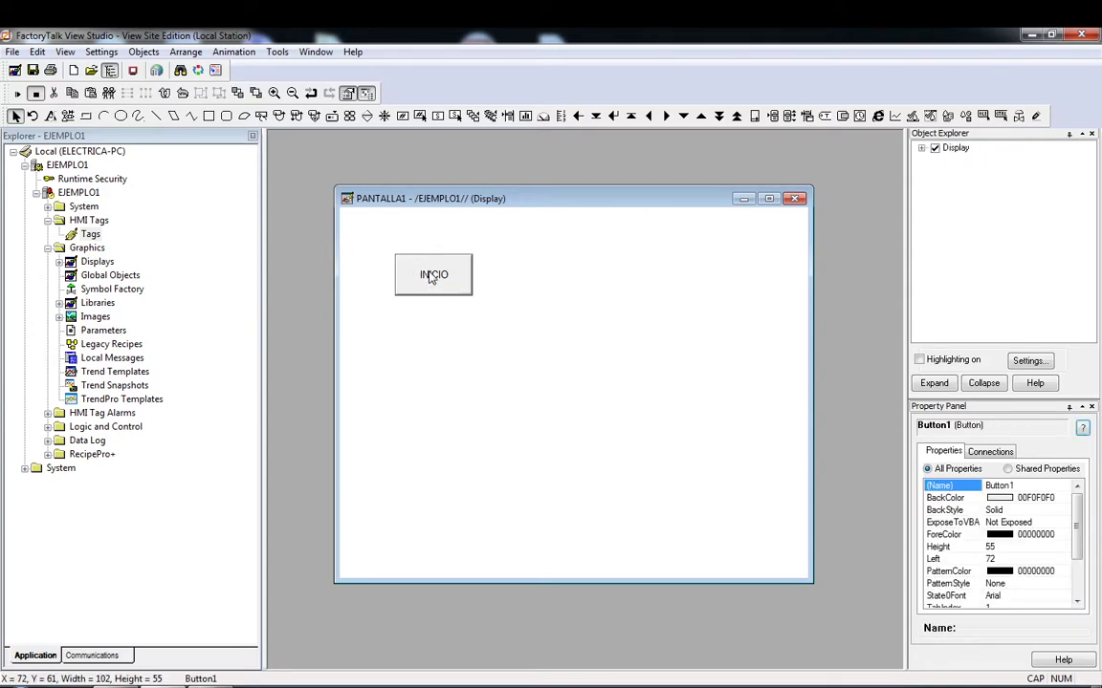
{"action": "left_click_drag", "start_coordinate": [435, 280], "coordinate": [413, 520]}
{"action": "left_click", "coordinate": [513, 199]}
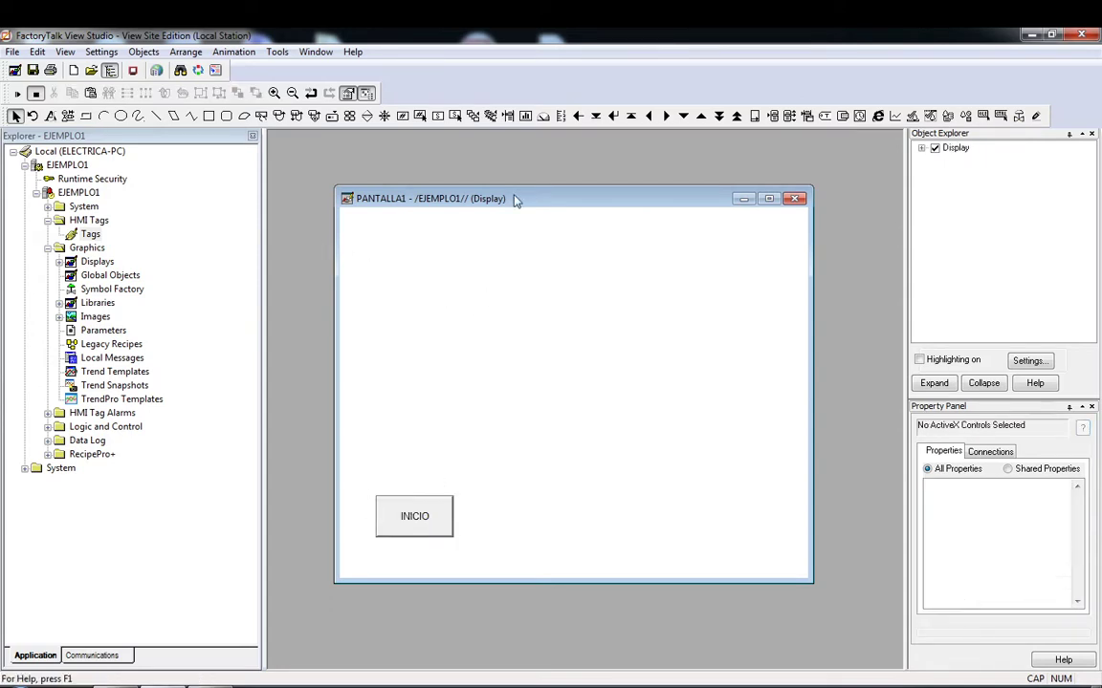
- Draw a gauge about 237 wide and 149 high above the INICIO button and dismiss its properties unchanged
{"action": "left_click", "coordinate": [542, 116]}
{"action": "left_click_drag", "start_coordinate": [381, 307], "coordinate": [562, 421]}
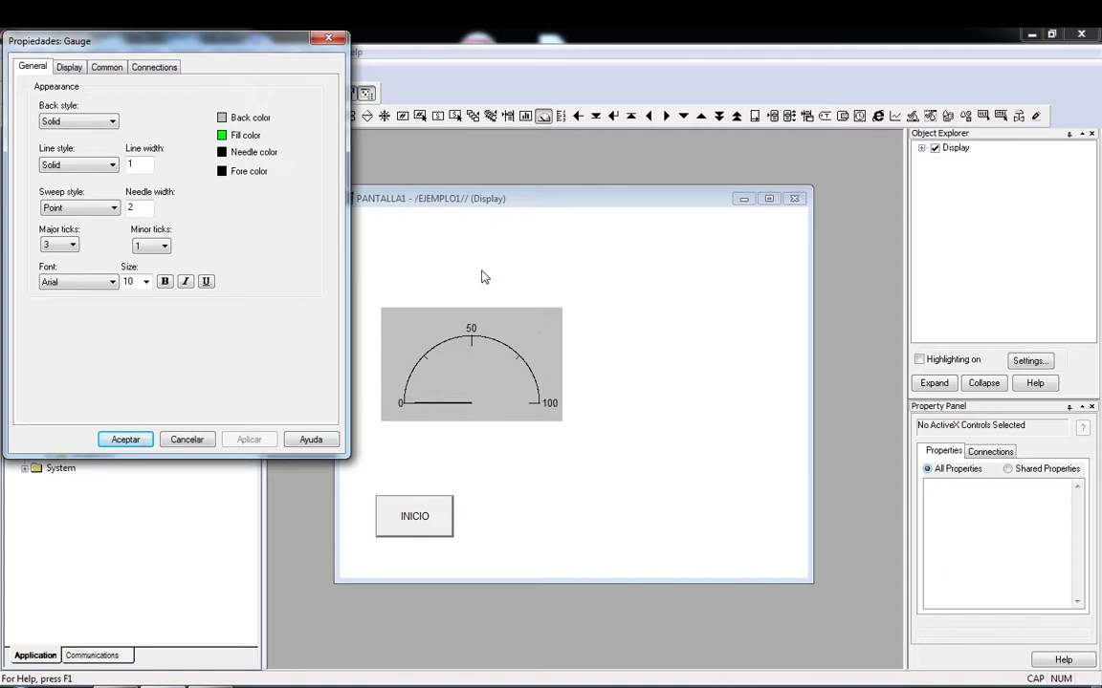
{"action": "left_click_drag", "start_coordinate": [75, 50], "coordinate": [654, 151]}
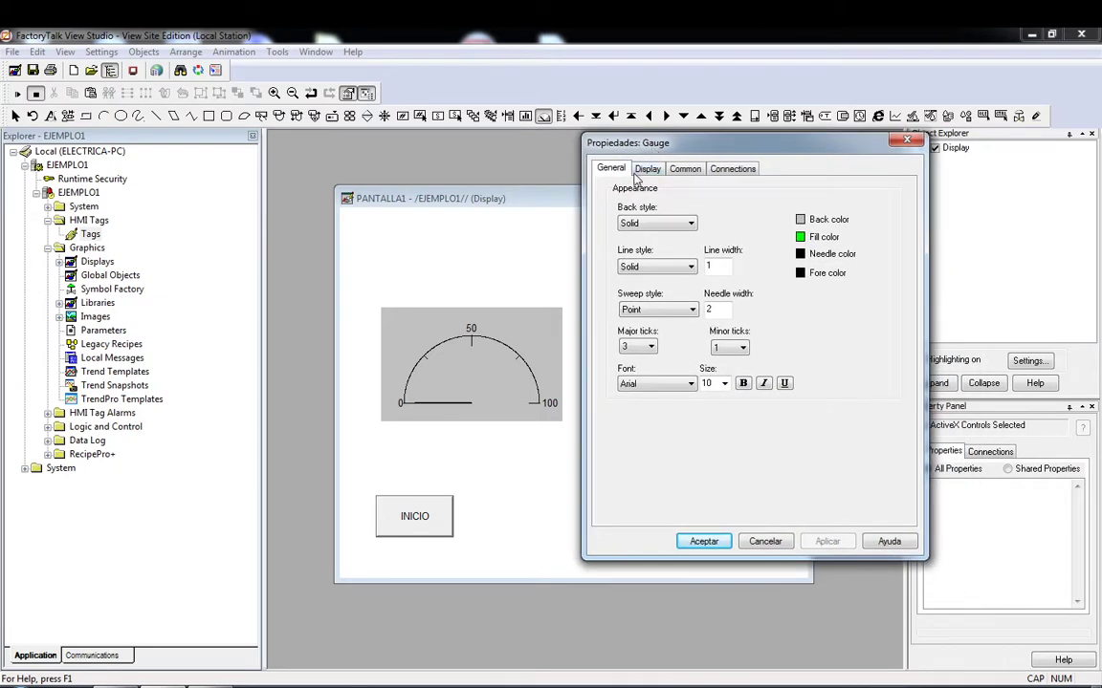
{"action": "left_click", "coordinate": [765, 541]}
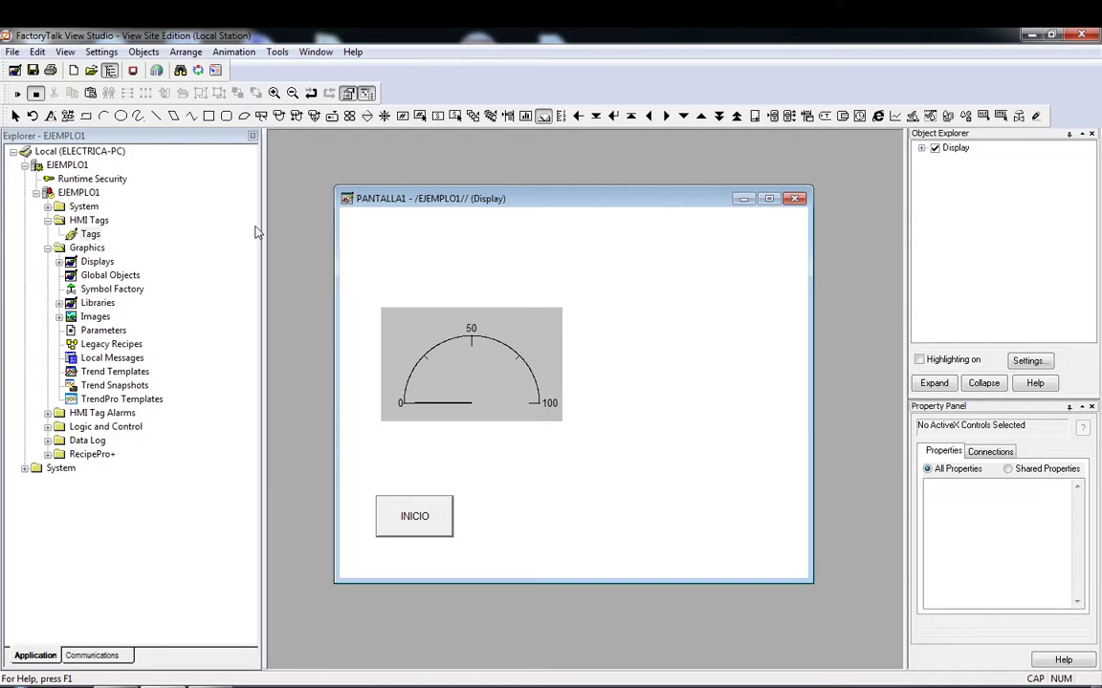
- Open the EJEMPLO1 HMI tag database and arrange its window in front of the PANTALLA1 display
{"action": "double_click", "coordinate": [91, 234]}
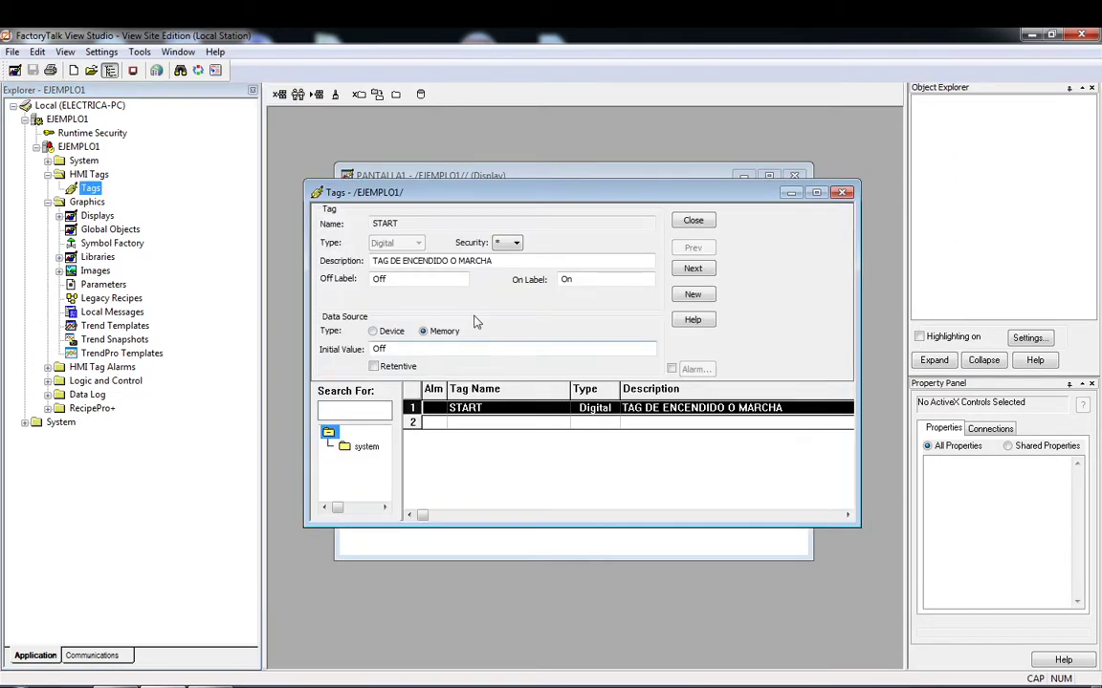
{"action": "left_click_drag", "start_coordinate": [501, 199], "coordinate": [612, 535]}
{"action": "left_click", "coordinate": [488, 325]}
{"action": "double_click", "coordinate": [487, 325]}
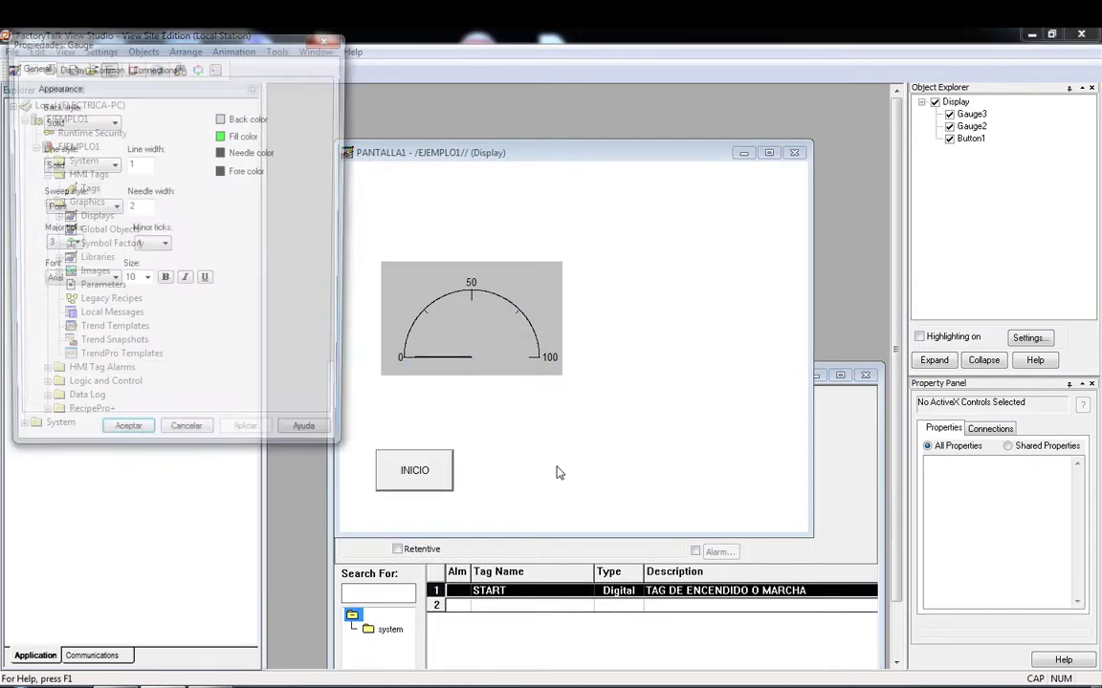
{"action": "left_click", "coordinate": [185, 438]}
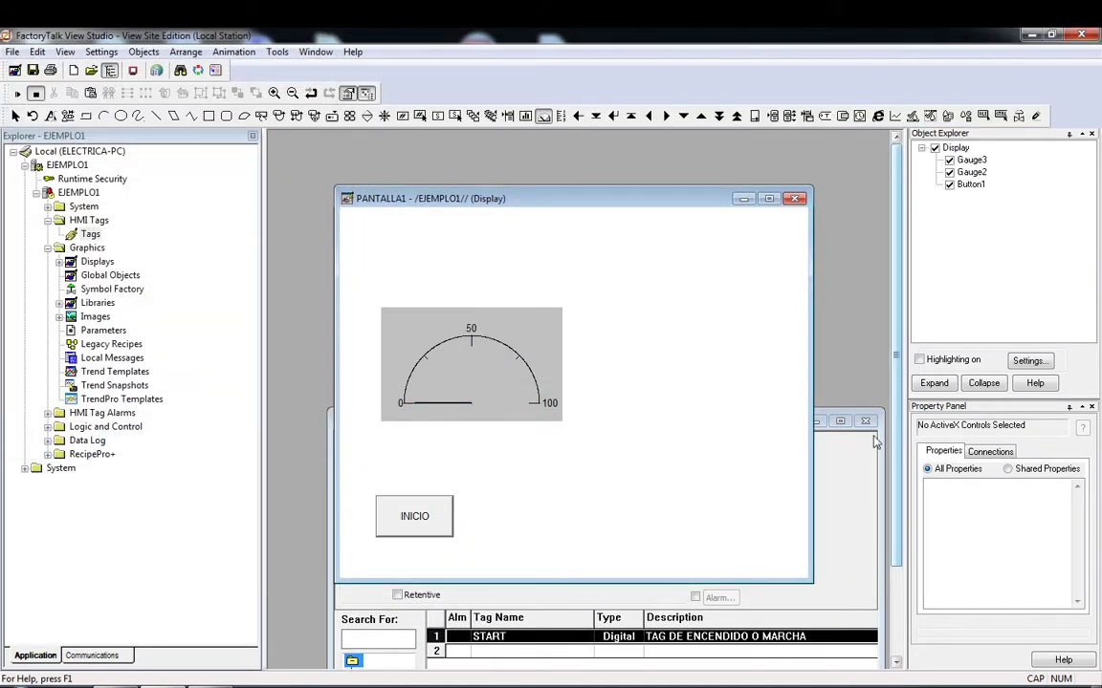
{"action": "left_click", "coordinate": [830, 421]}
{"action": "left_click_drag", "start_coordinate": [680, 401], "coordinate": [680, 282]}
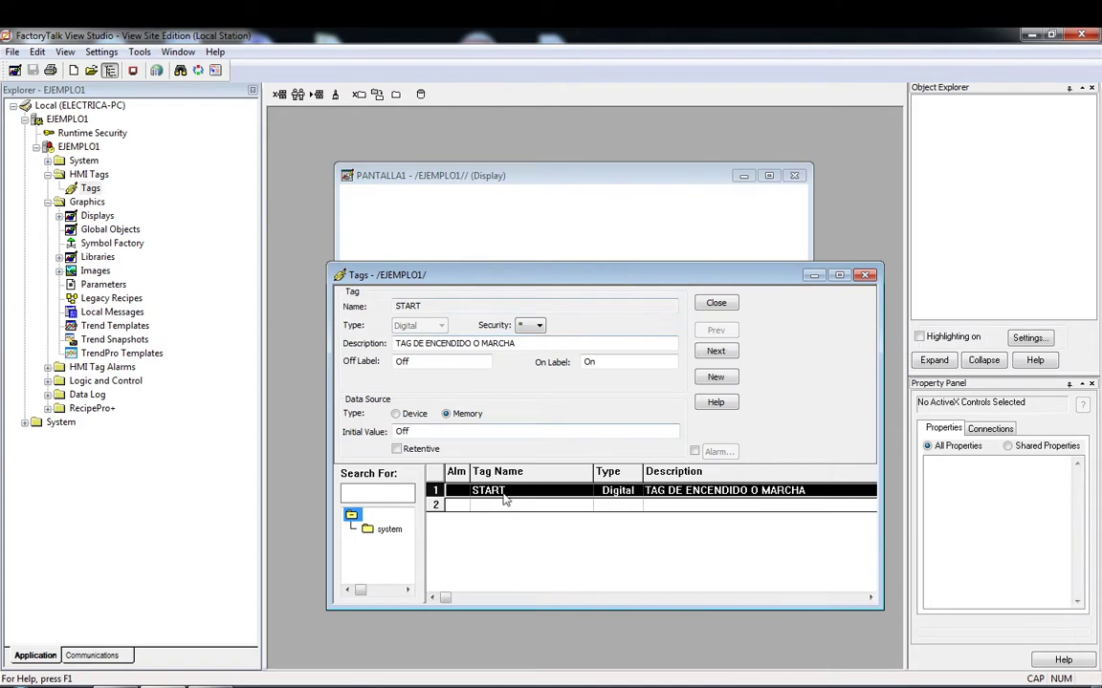
- Create an analog tag named LLENADO with Integer data type and Memory as data source, and close the tag database
{"action": "left_click", "coordinate": [468, 505]}
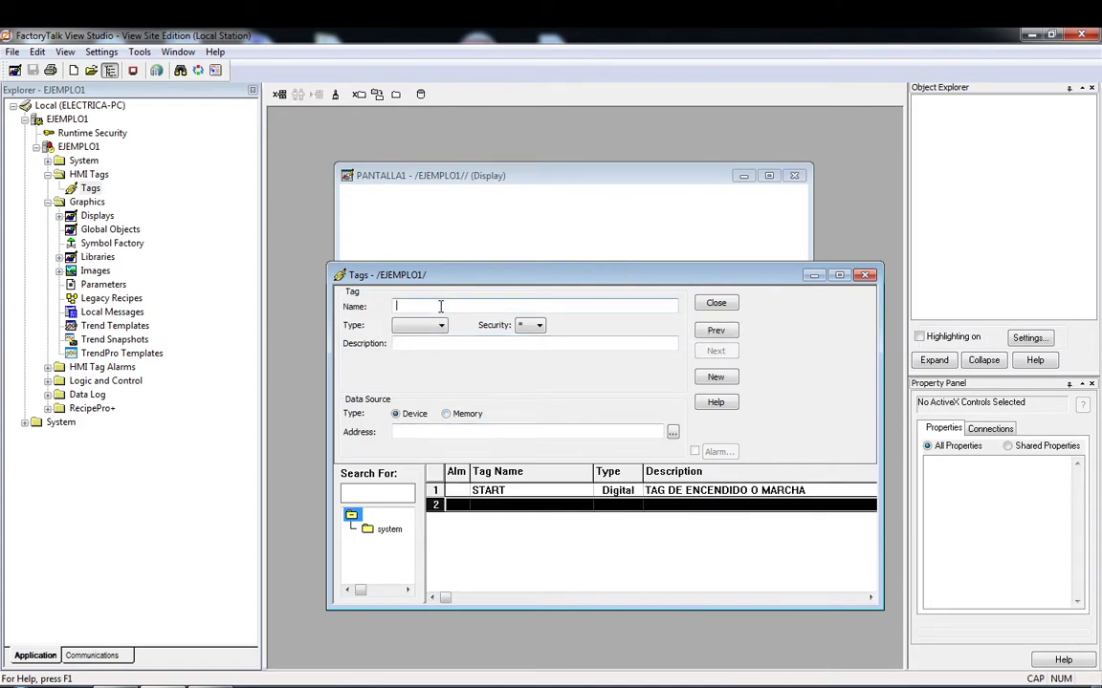
{"action": "type", "text": "LLENADO"}
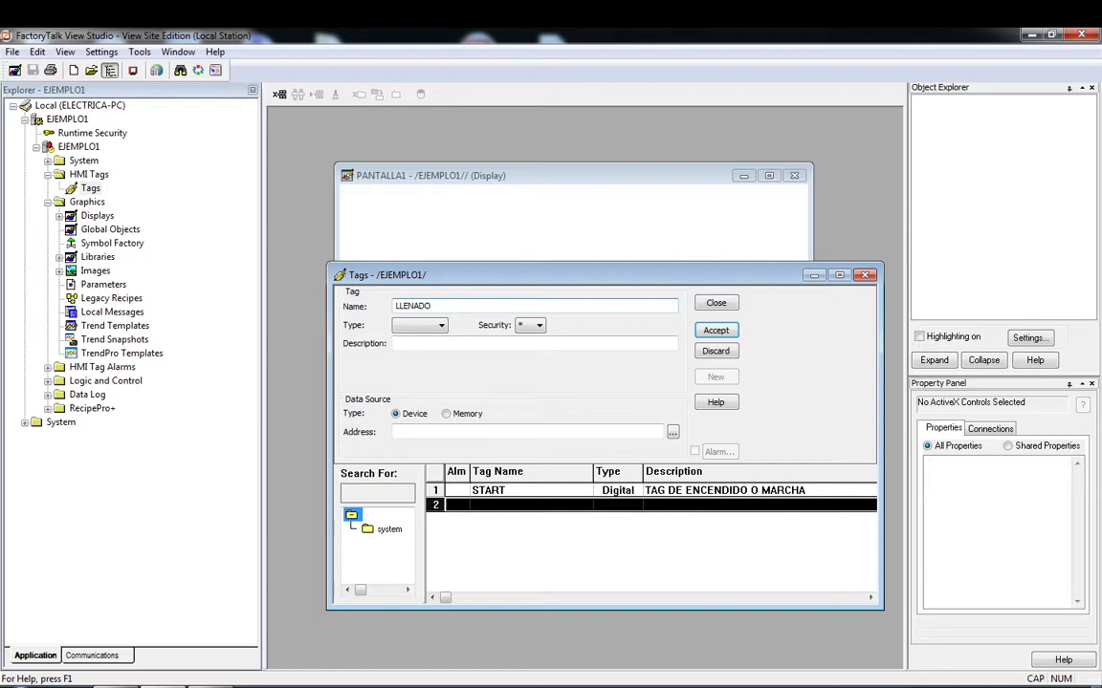
{"action": "left_click", "coordinate": [417, 326]}
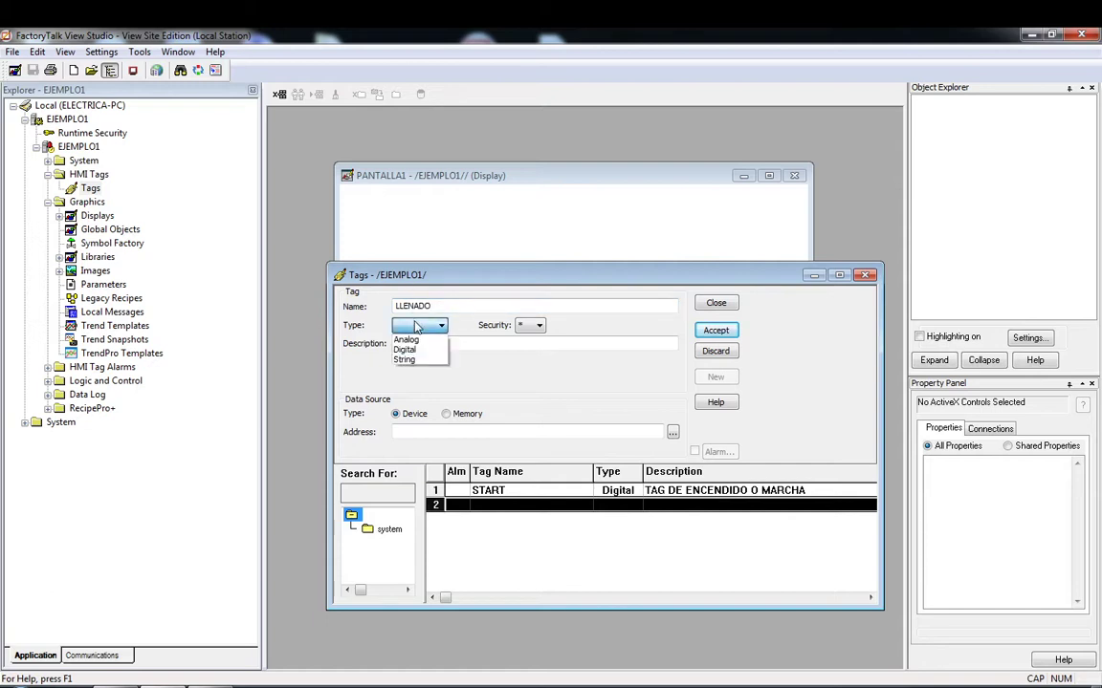
{"action": "left_click", "coordinate": [409, 340]}
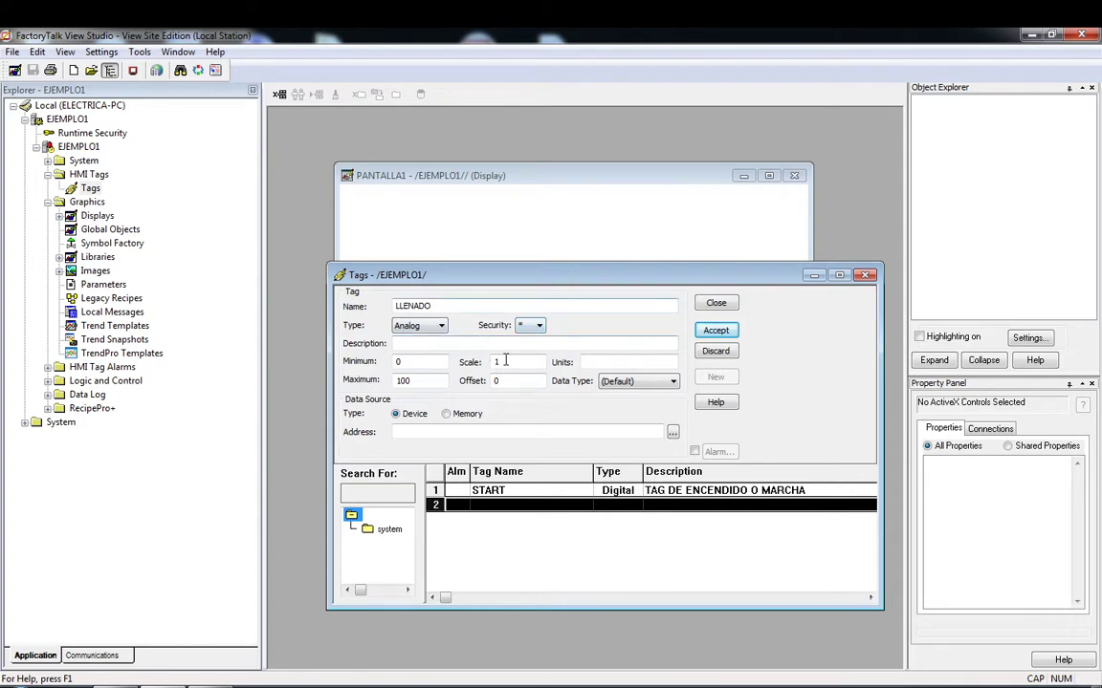
{"action": "left_click", "coordinate": [659, 381]}
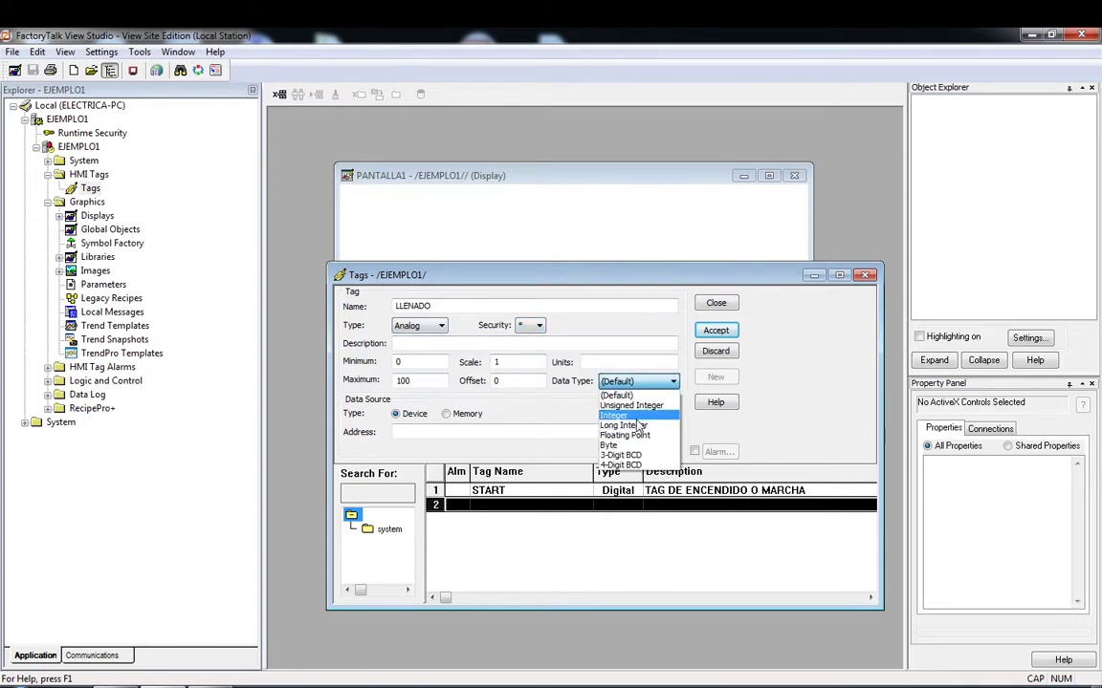
{"action": "left_click", "coordinate": [603, 403]}
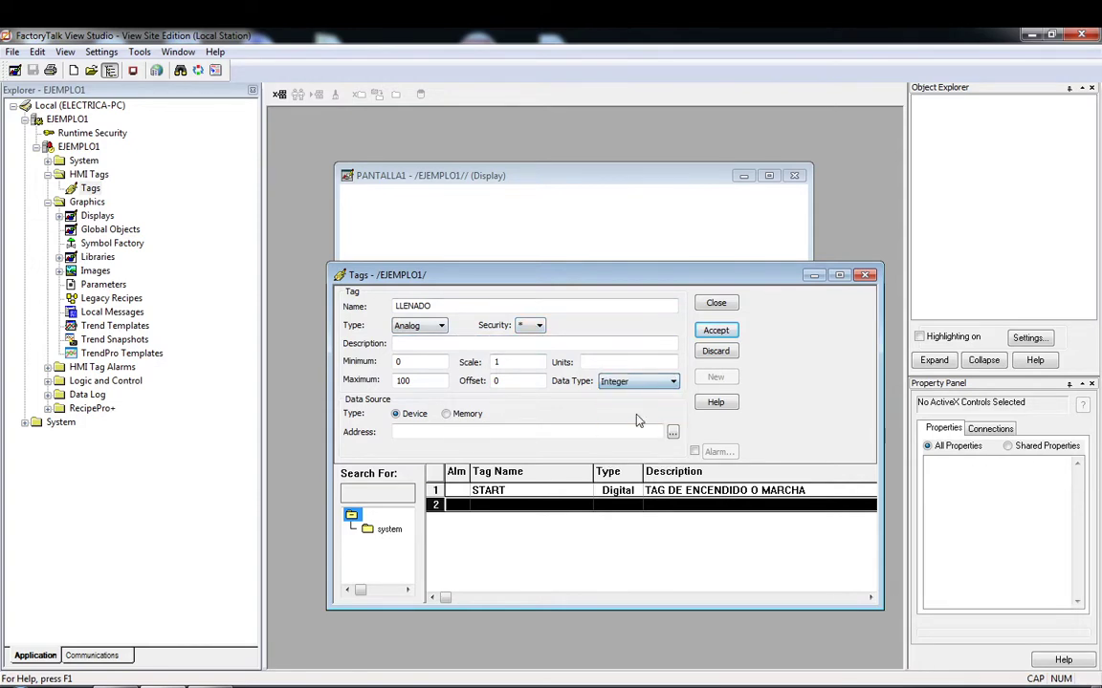
{"action": "left_click", "coordinate": [446, 414]}
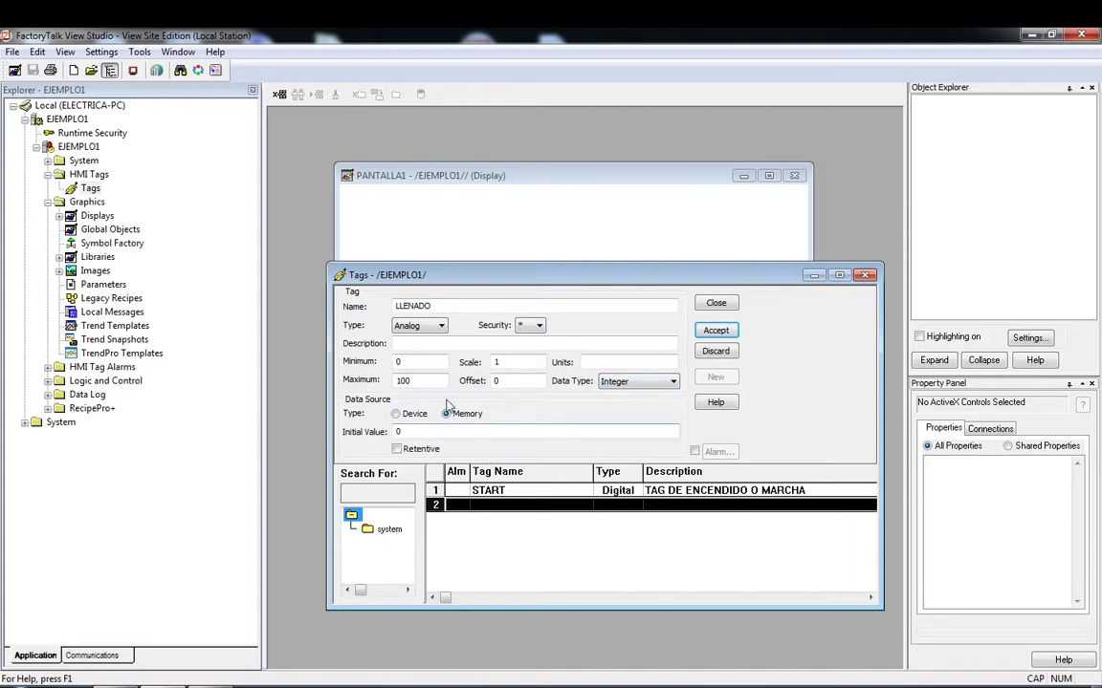
{"action": "left_click", "coordinate": [717, 331]}
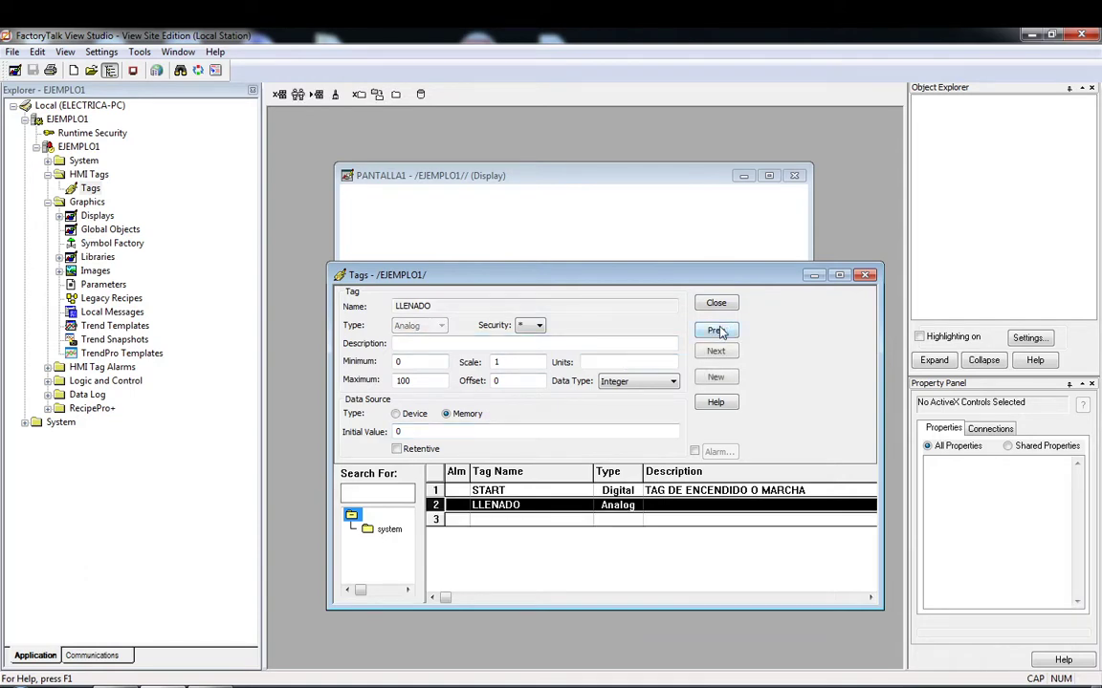
{"action": "left_click", "coordinate": [865, 276]}
- Open the gauge's properties beside it and apply a Transparent back style
{"action": "left_click", "coordinate": [456, 347]}
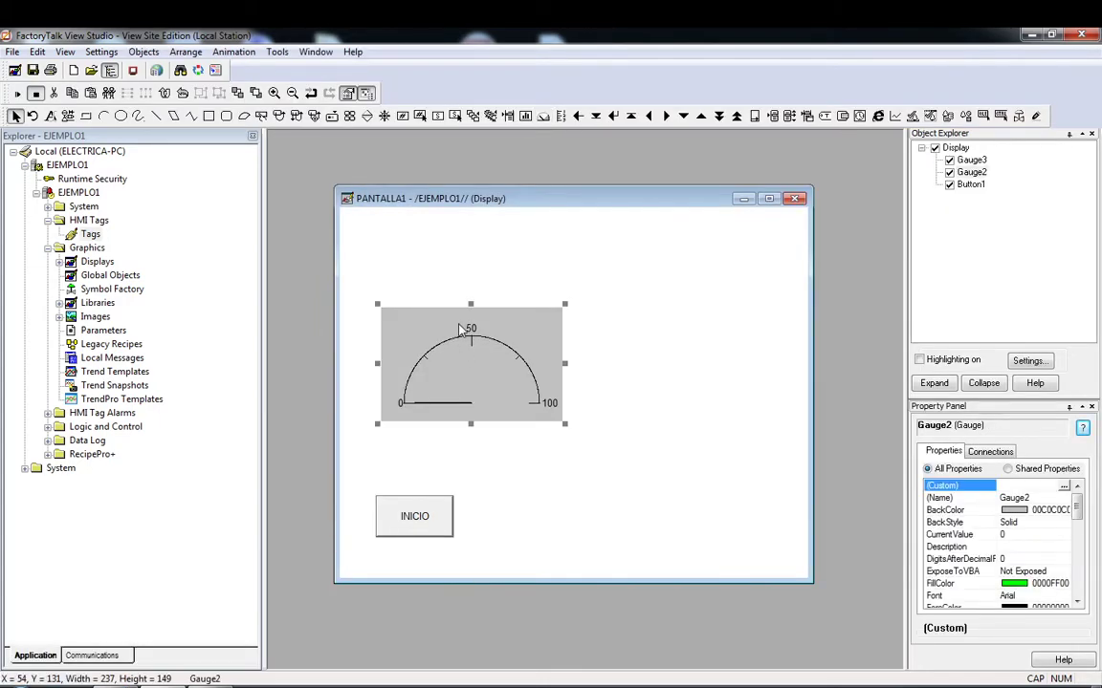
{"action": "double_click", "coordinate": [461, 325]}
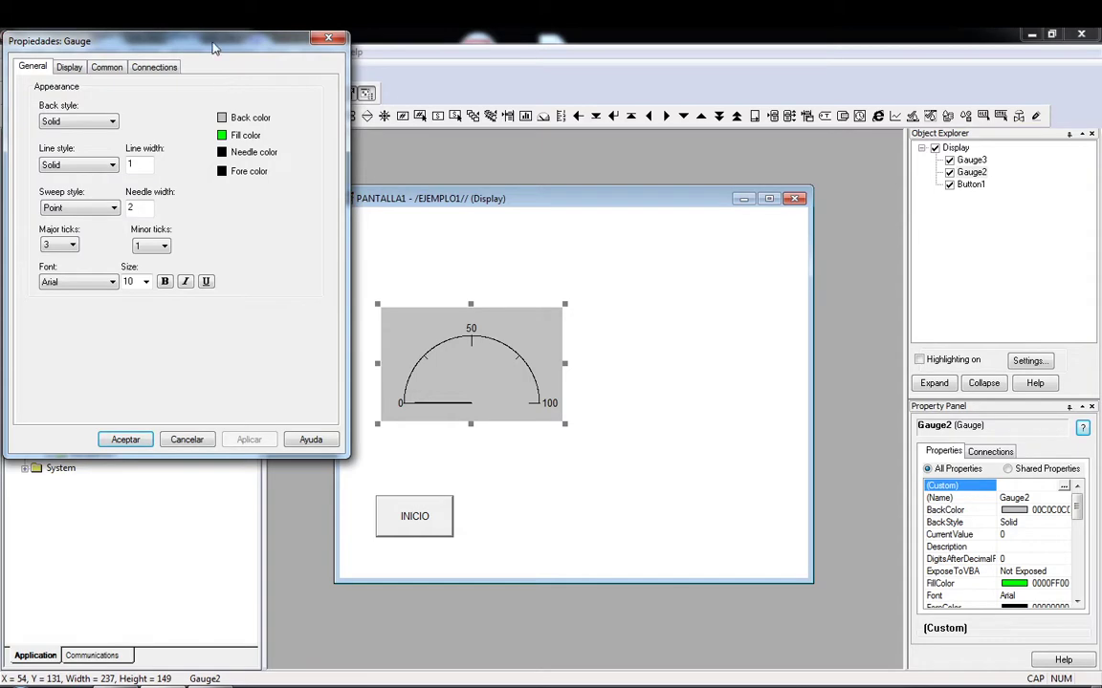
{"action": "left_click_drag", "start_coordinate": [214, 48], "coordinate": [786, 119]}
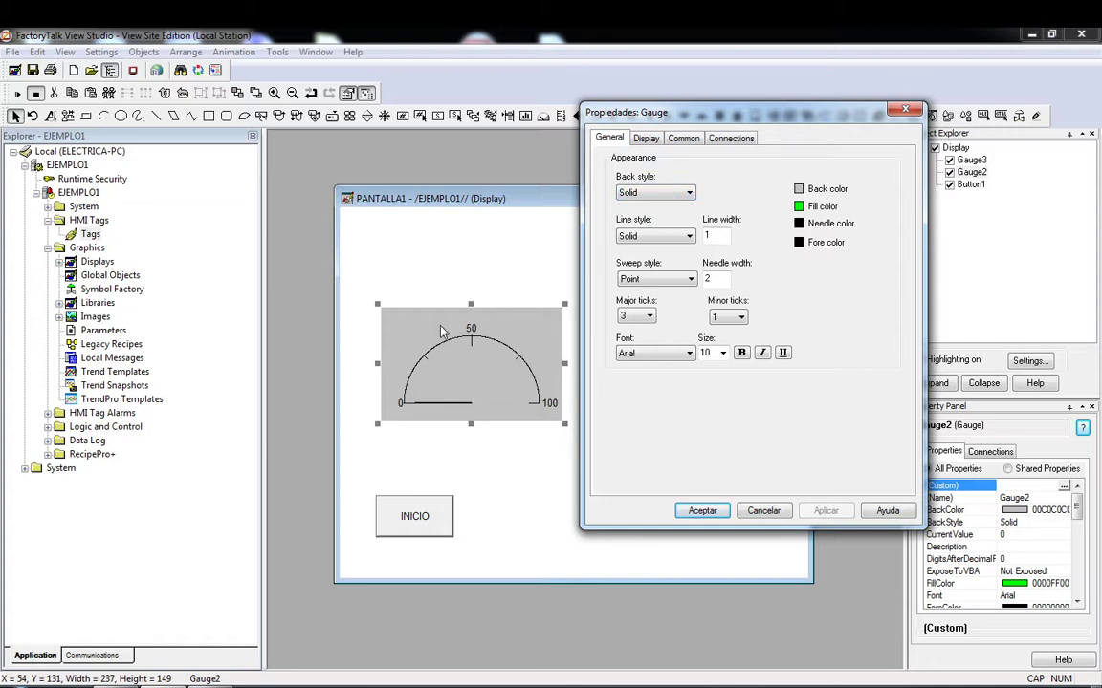
{"action": "left_click", "coordinate": [684, 192]}
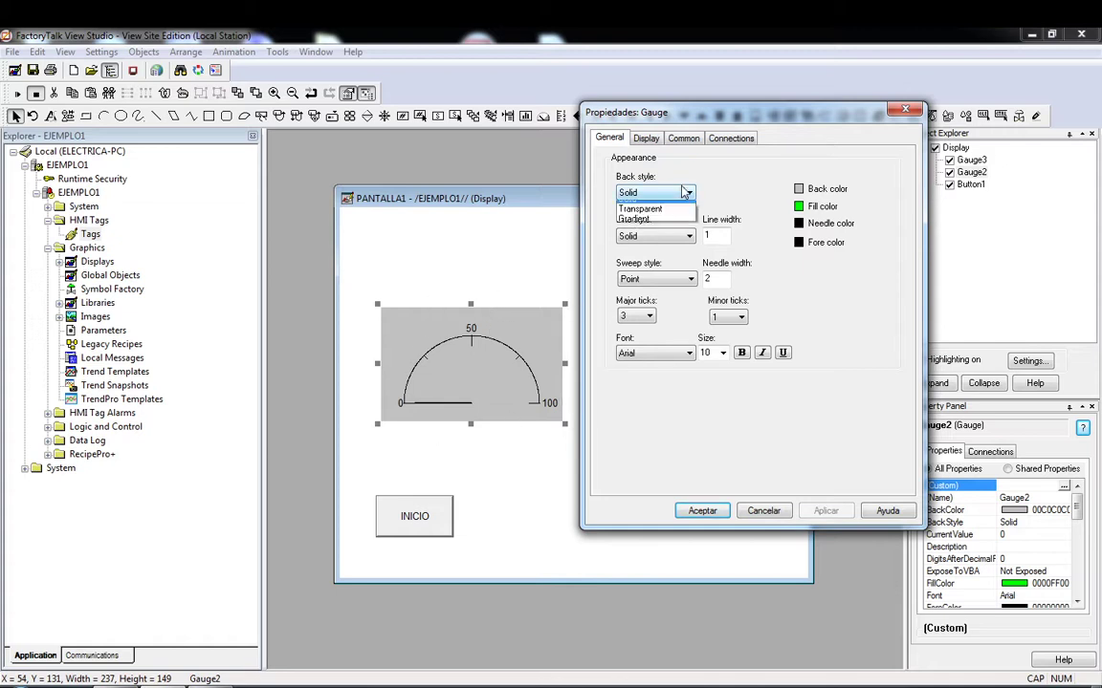
{"action": "left_click", "coordinate": [681, 223]}
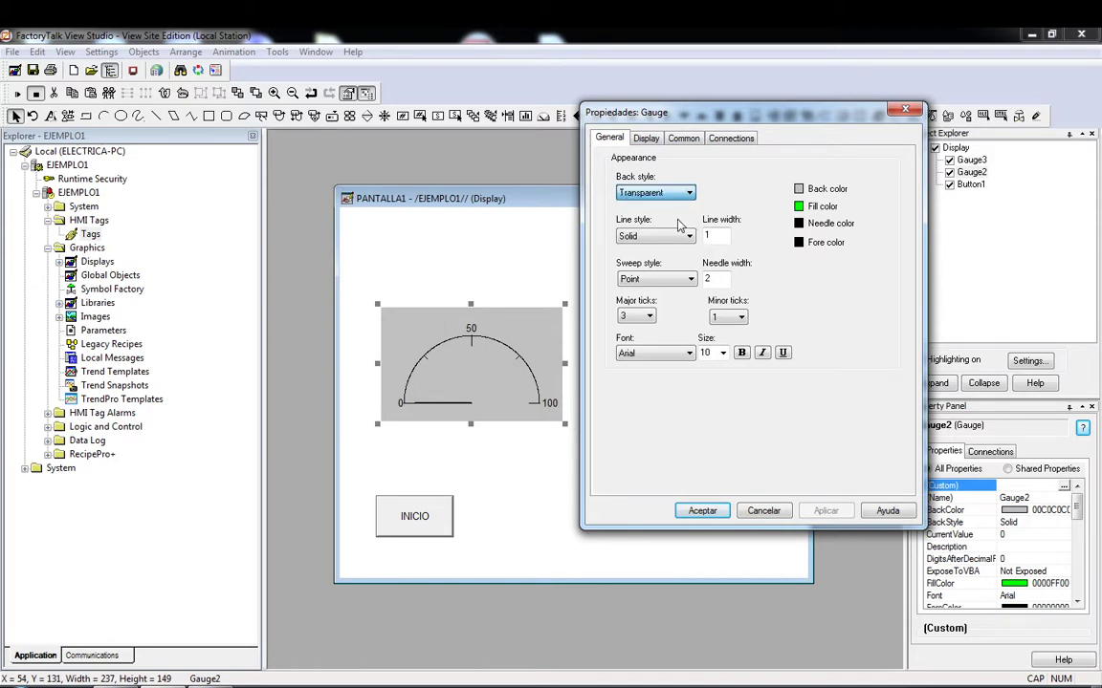
{"action": "left_click", "coordinate": [824, 512]}
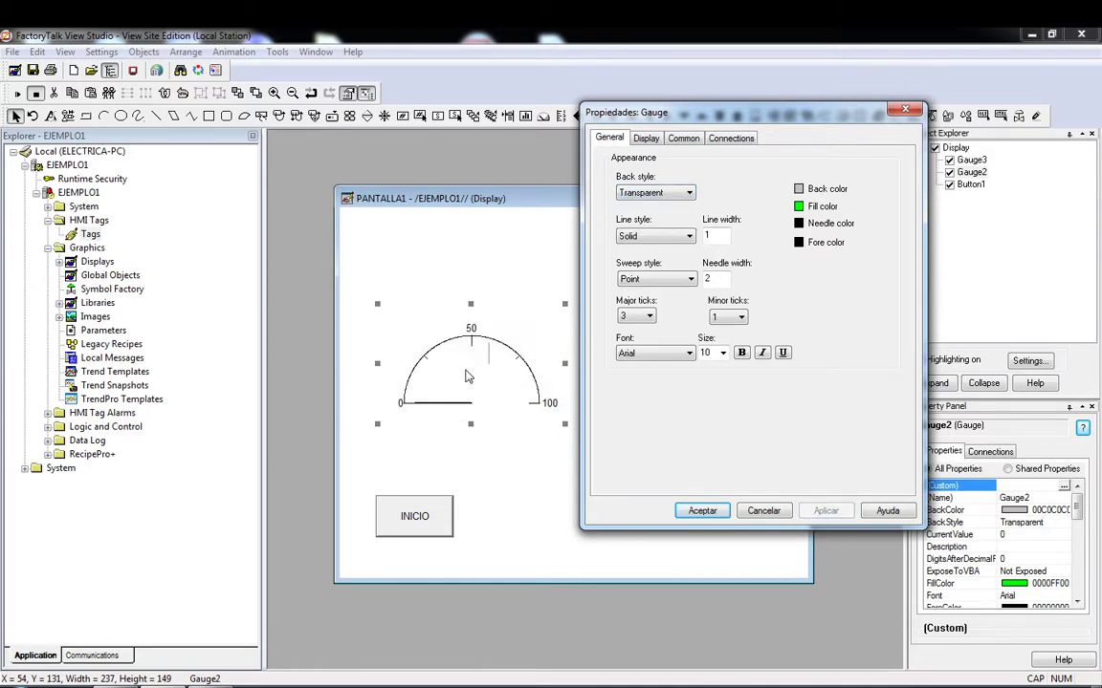
- Apply a Gradient back style to the gauge with bright green as the gradient's start color
{"action": "left_click", "coordinate": [670, 194]}
{"action": "left_click", "coordinate": [660, 230]}
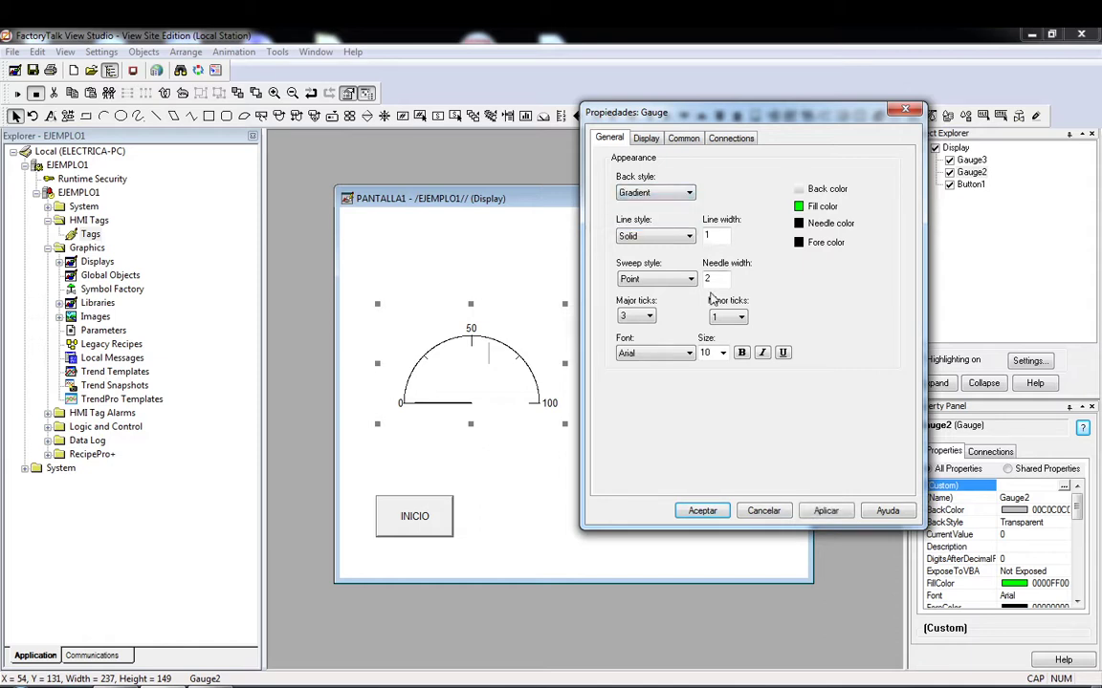
{"action": "left_click", "coordinate": [830, 510]}
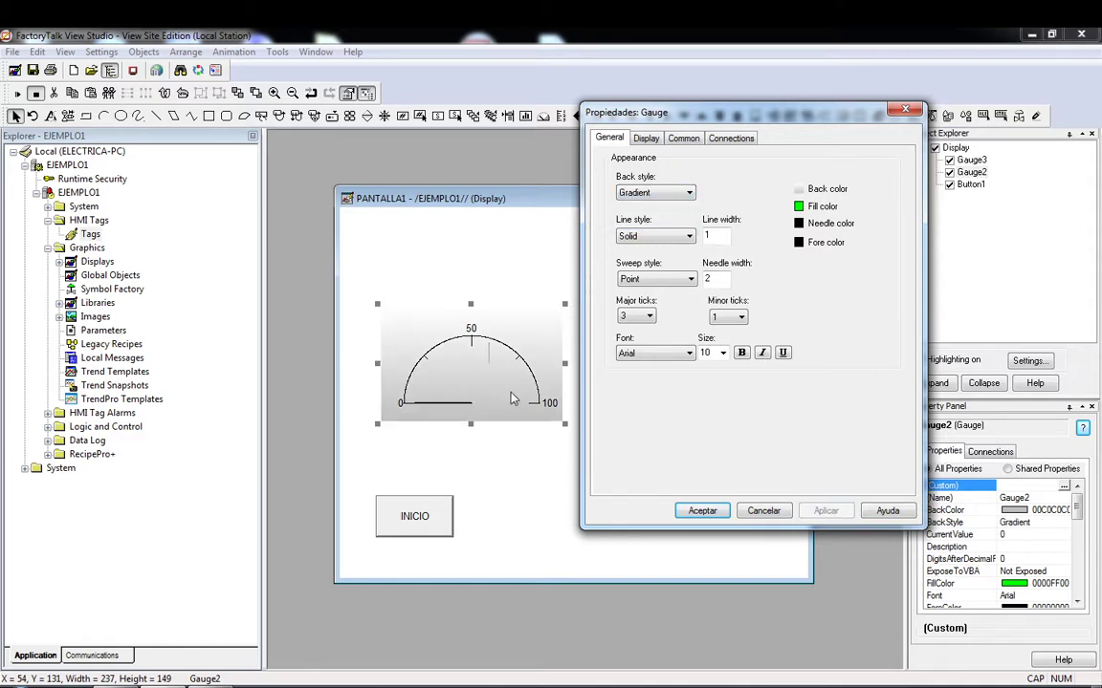
{"action": "left_click", "coordinate": [813, 193]}
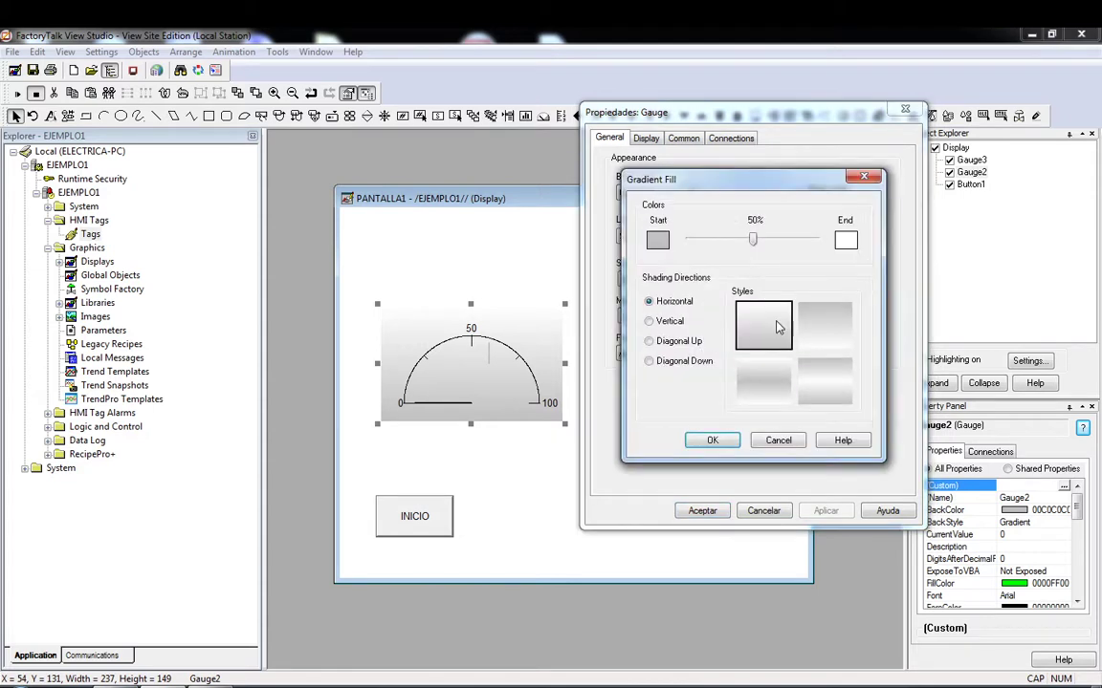
{"action": "left_click", "coordinate": [658, 240]}
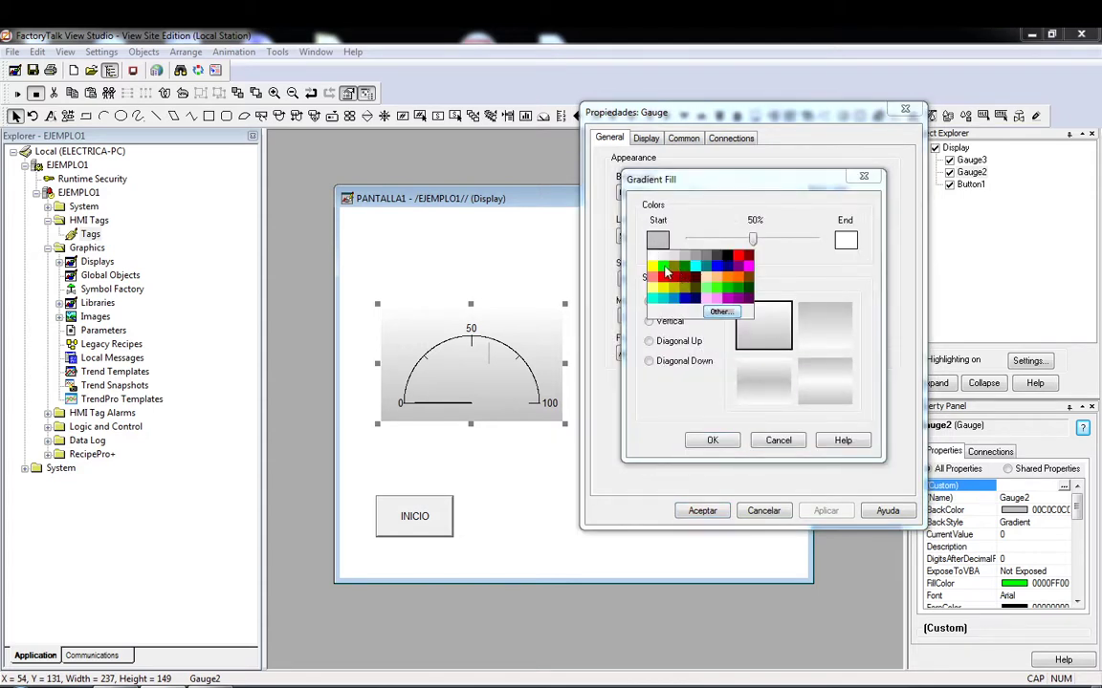
{"action": "left_click", "coordinate": [665, 271]}
{"action": "left_click", "coordinate": [710, 440]}
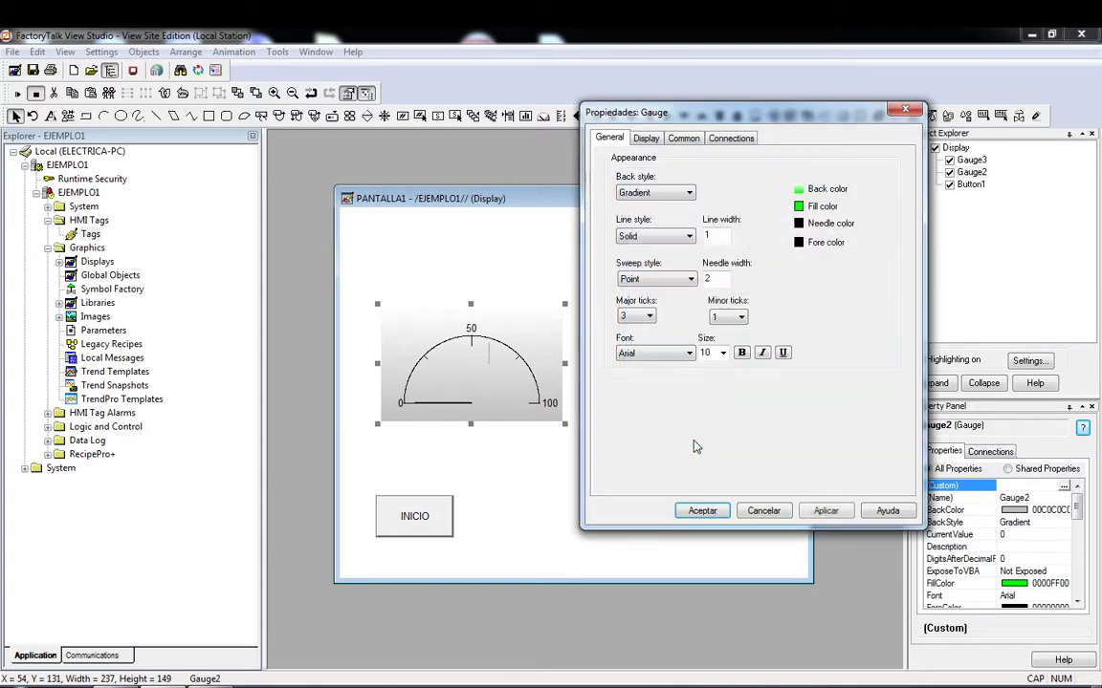
{"action": "left_click", "coordinate": [836, 514]}
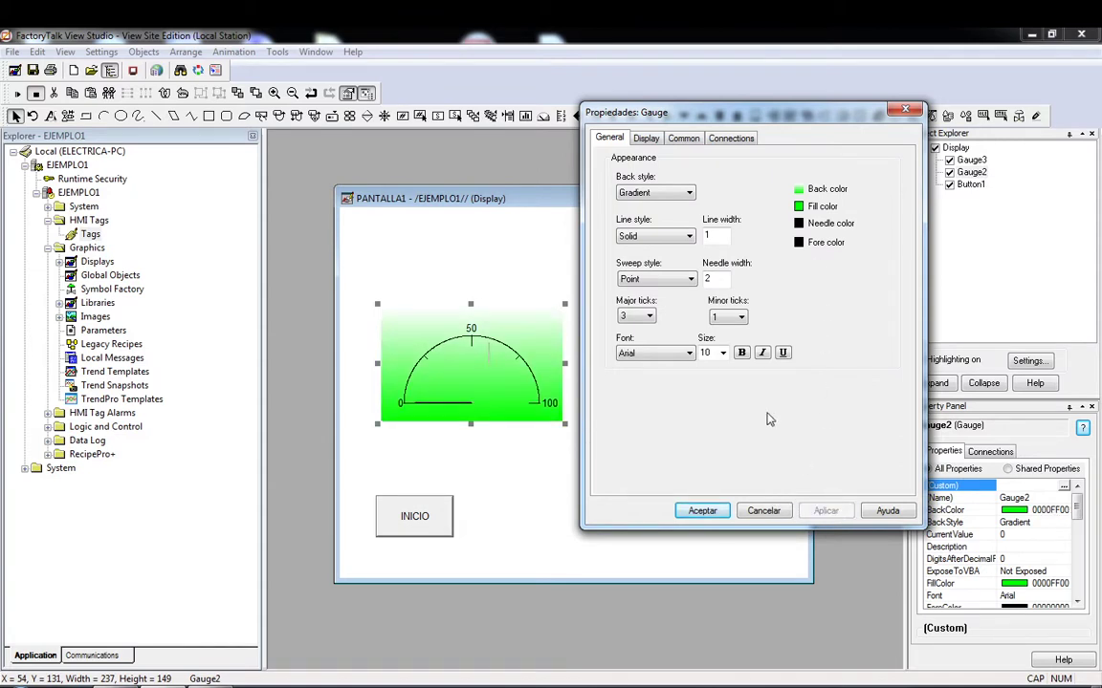
- Apply a Solid back style to the gauge with gray as its back color
{"action": "left_click", "coordinate": [688, 194]}
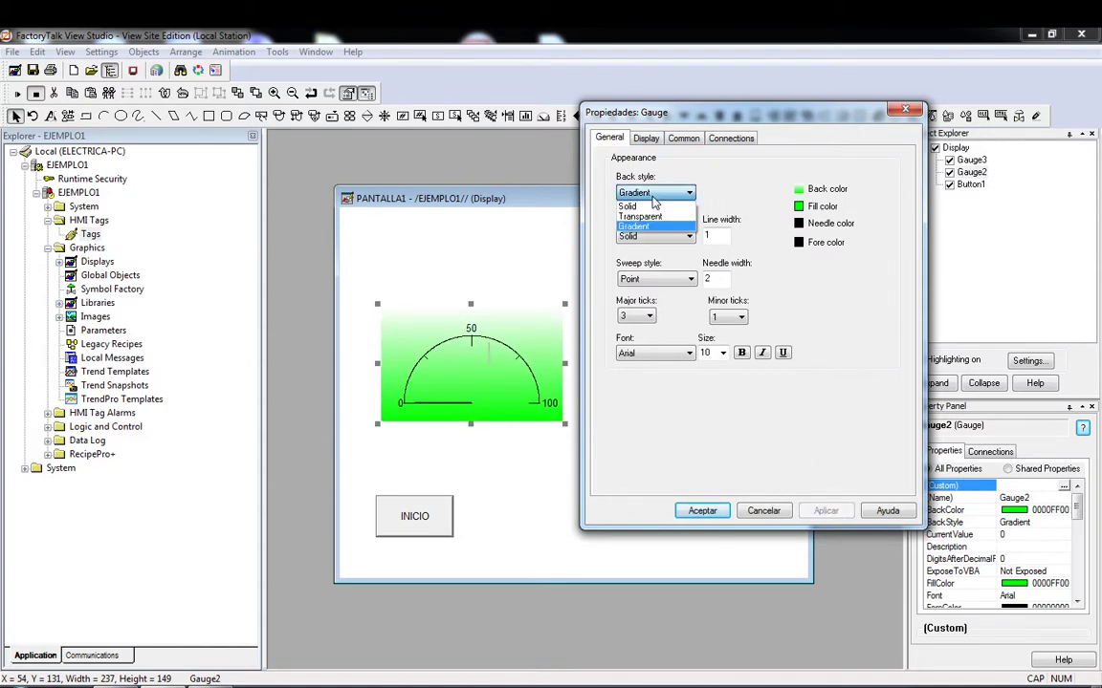
{"action": "left_click", "coordinate": [636, 204]}
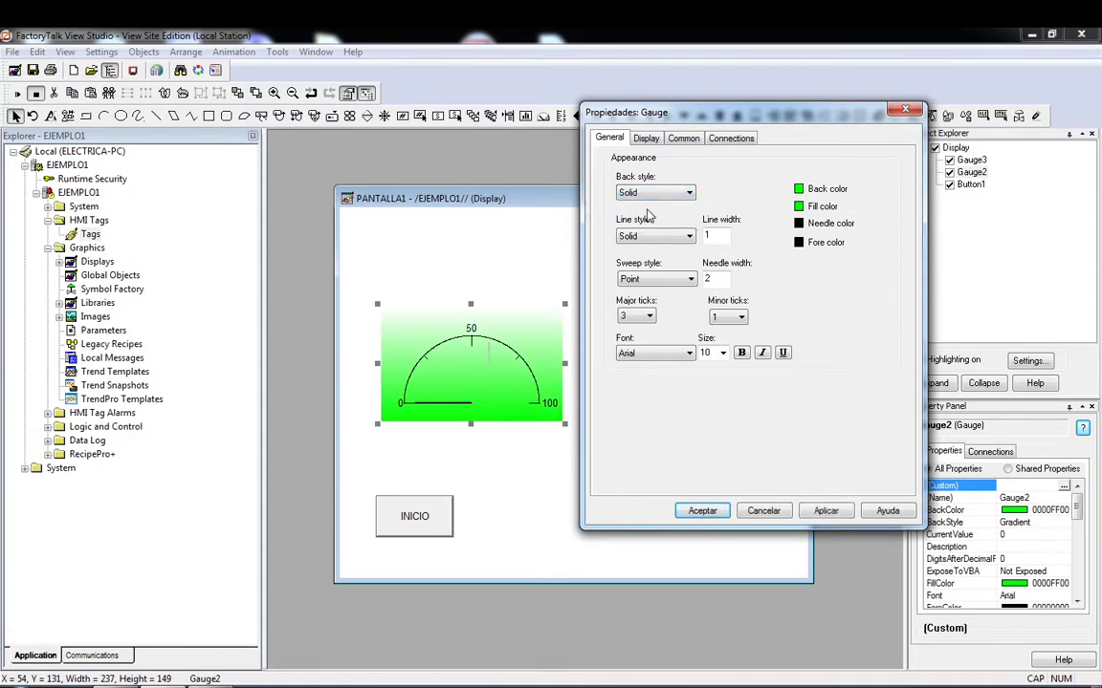
{"action": "left_click", "coordinate": [814, 511]}
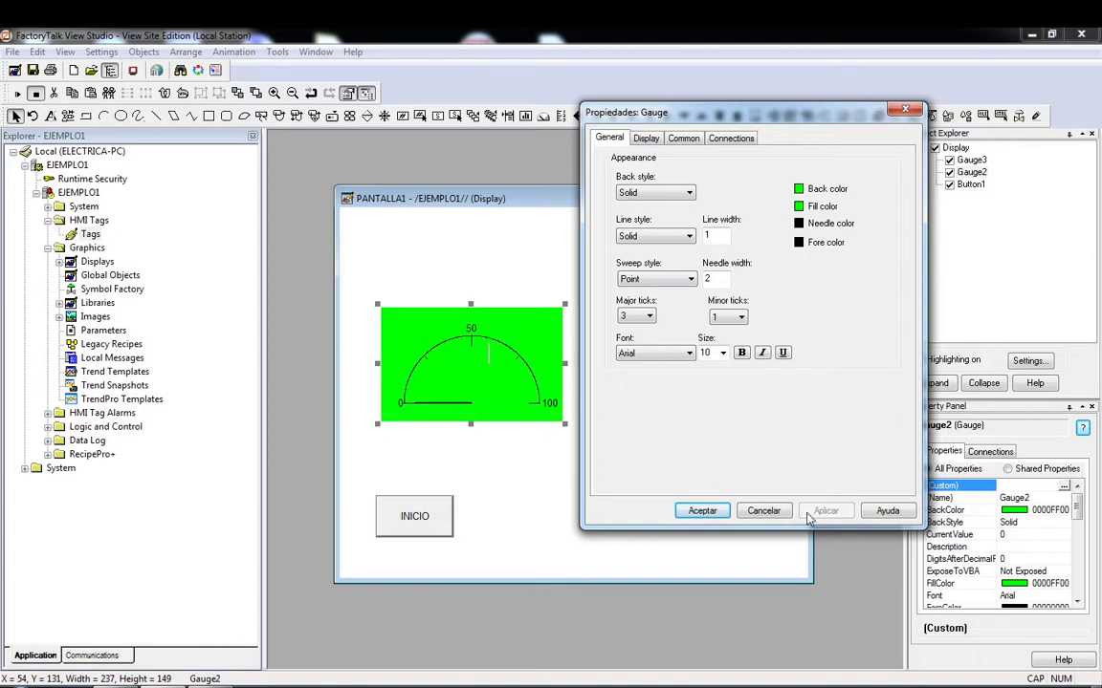
{"action": "left_click", "coordinate": [799, 190]}
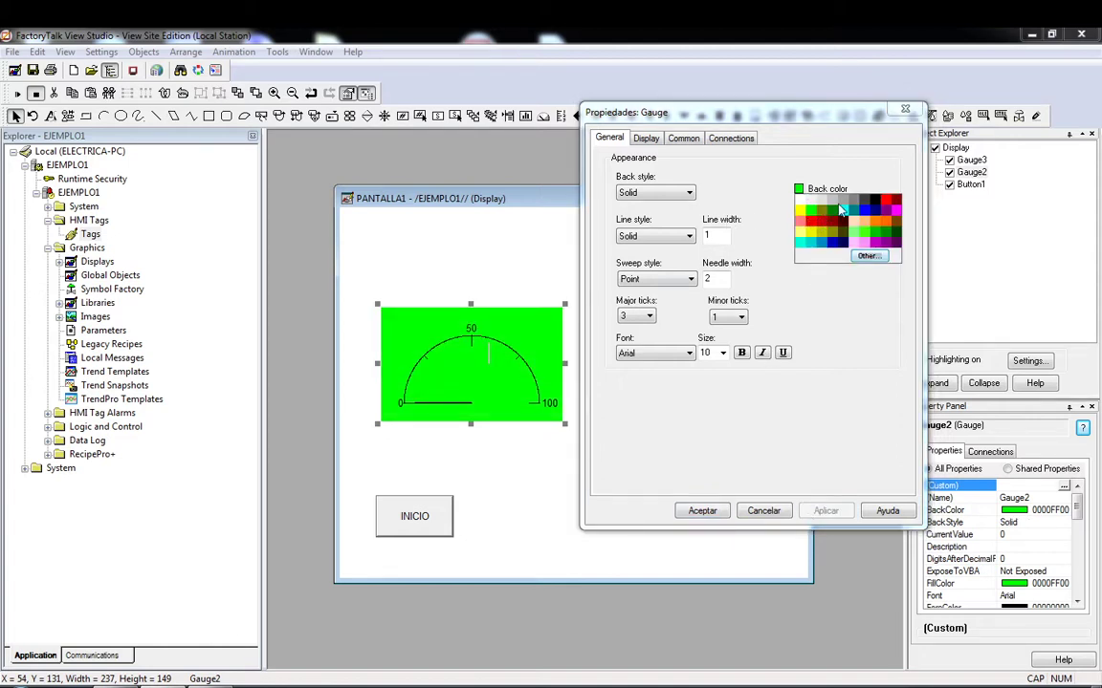
{"action": "left_click", "coordinate": [841, 210]}
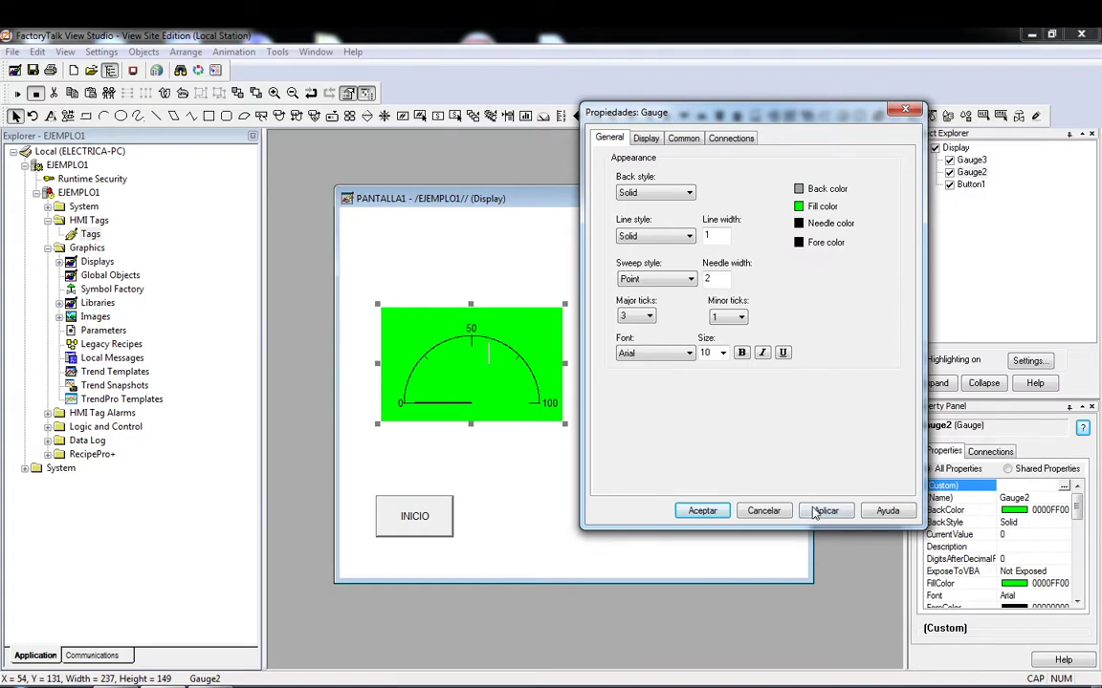
{"action": "left_click", "coordinate": [822, 511]}
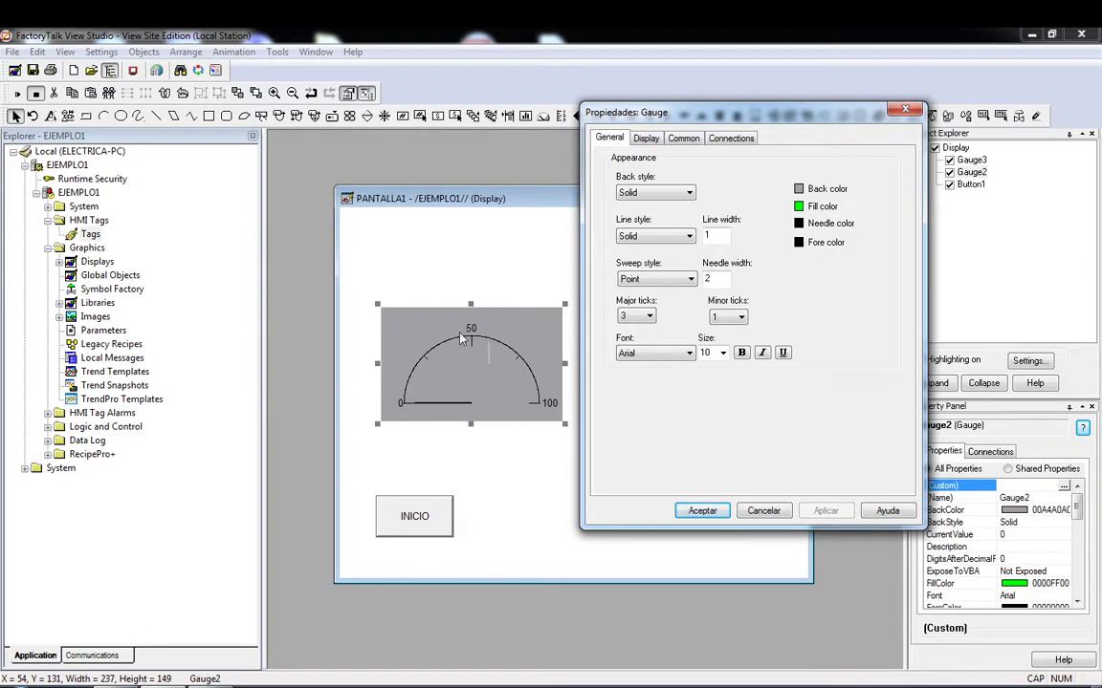
- Select the Solid line style for the gauge, try its sweep styles and choose Solid Fill
{"action": "left_click", "coordinate": [687, 236]}
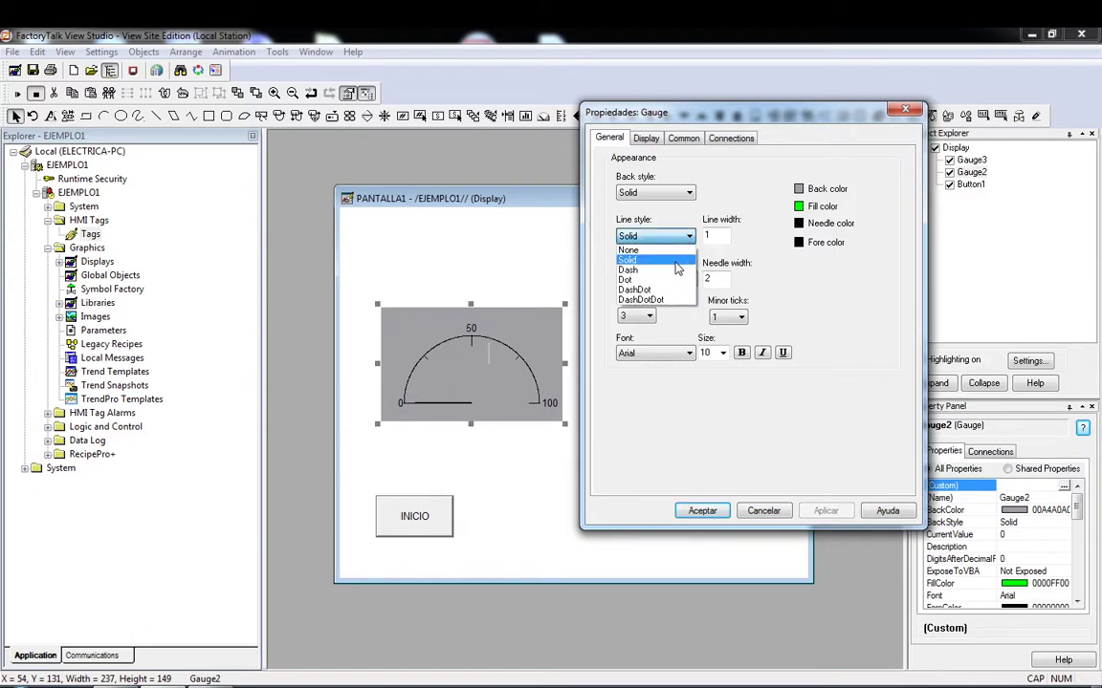
{"action": "left_click", "coordinate": [674, 261]}
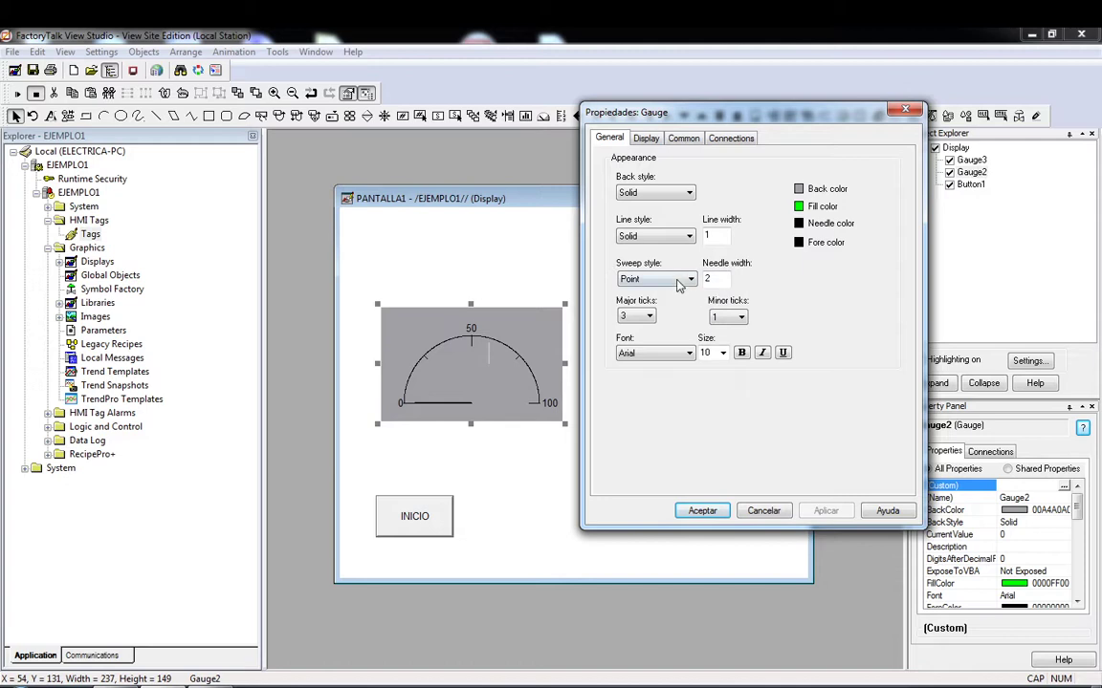
{"action": "left_click", "coordinate": [676, 281]}
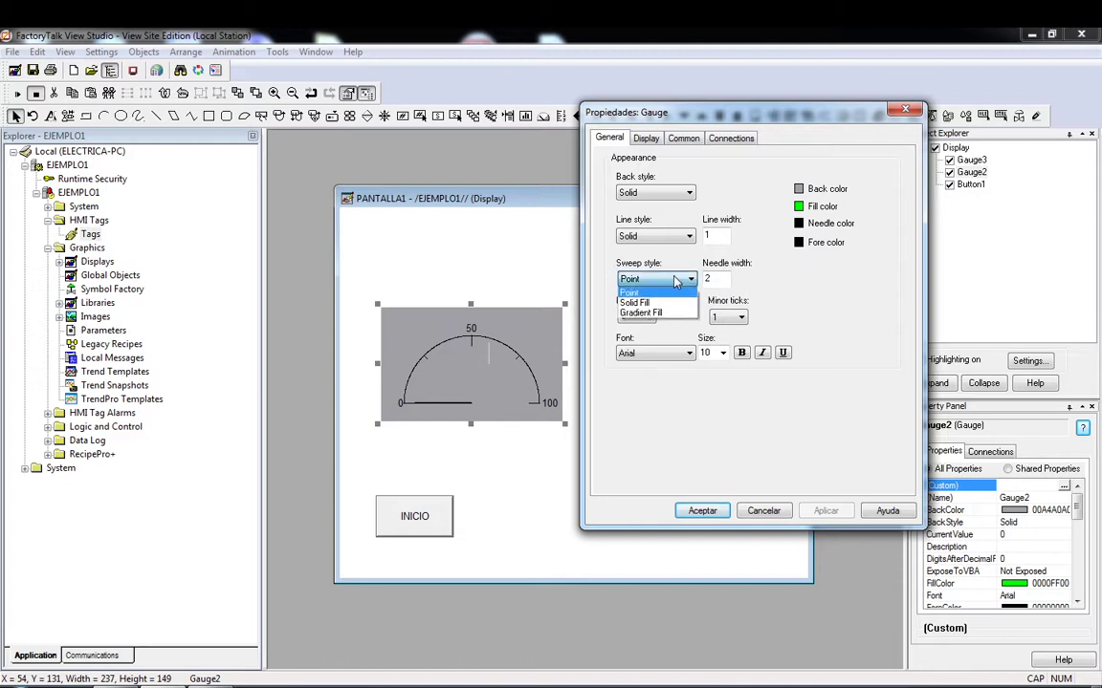
{"action": "left_click", "coordinate": [633, 292]}
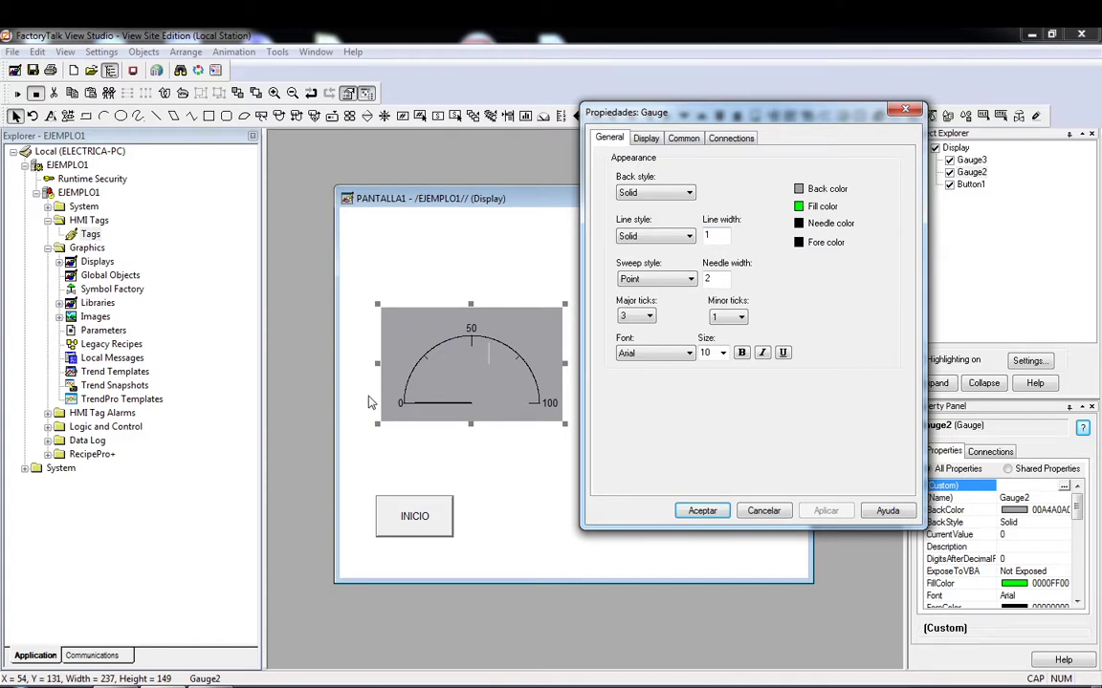
{"action": "left_click", "coordinate": [660, 279]}
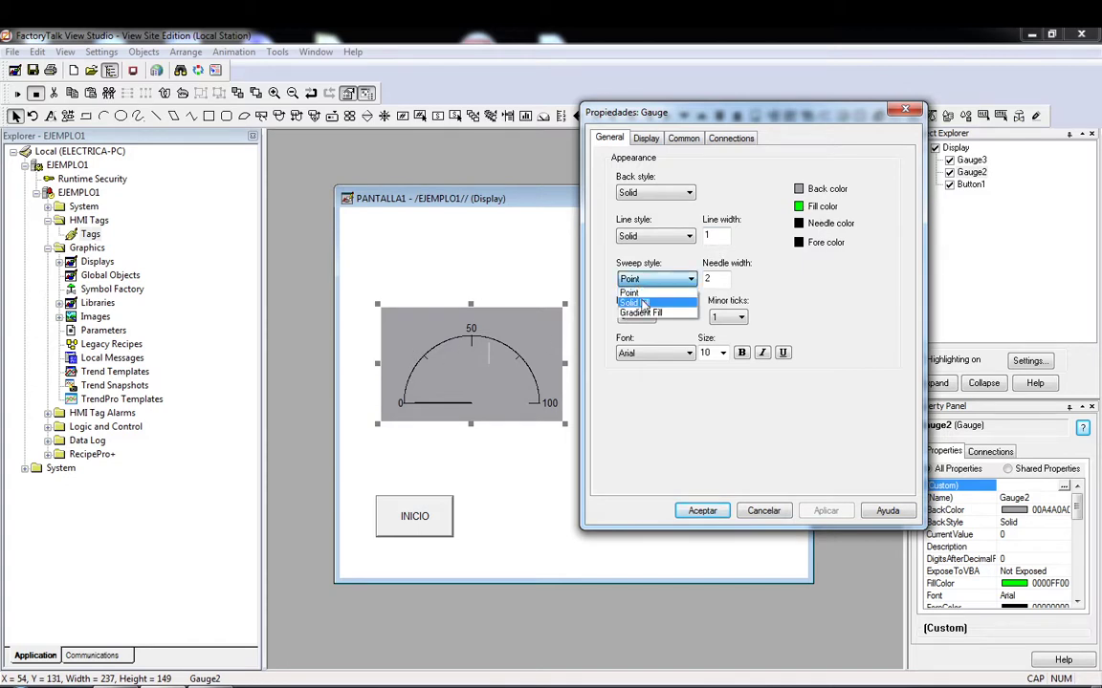
{"action": "left_click", "coordinate": [636, 303]}
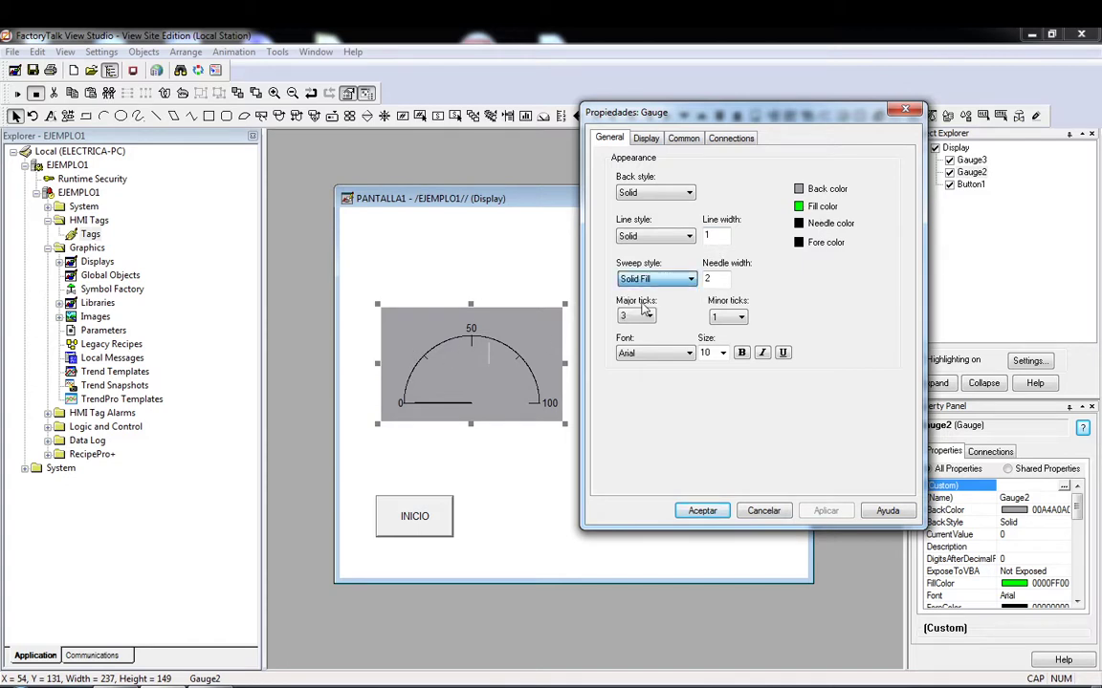
{"action": "left_click", "coordinate": [643, 279]}
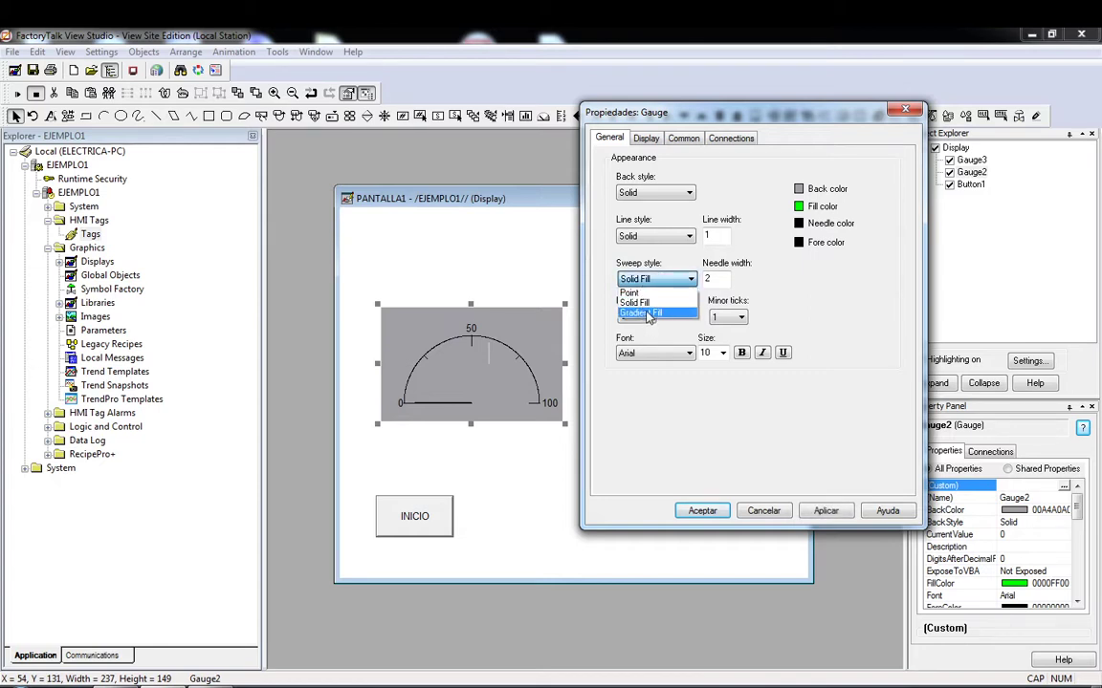
{"action": "left_click", "coordinate": [647, 313]}
{"action": "left_click", "coordinate": [645, 282]}
{"action": "left_click", "coordinate": [644, 306]}
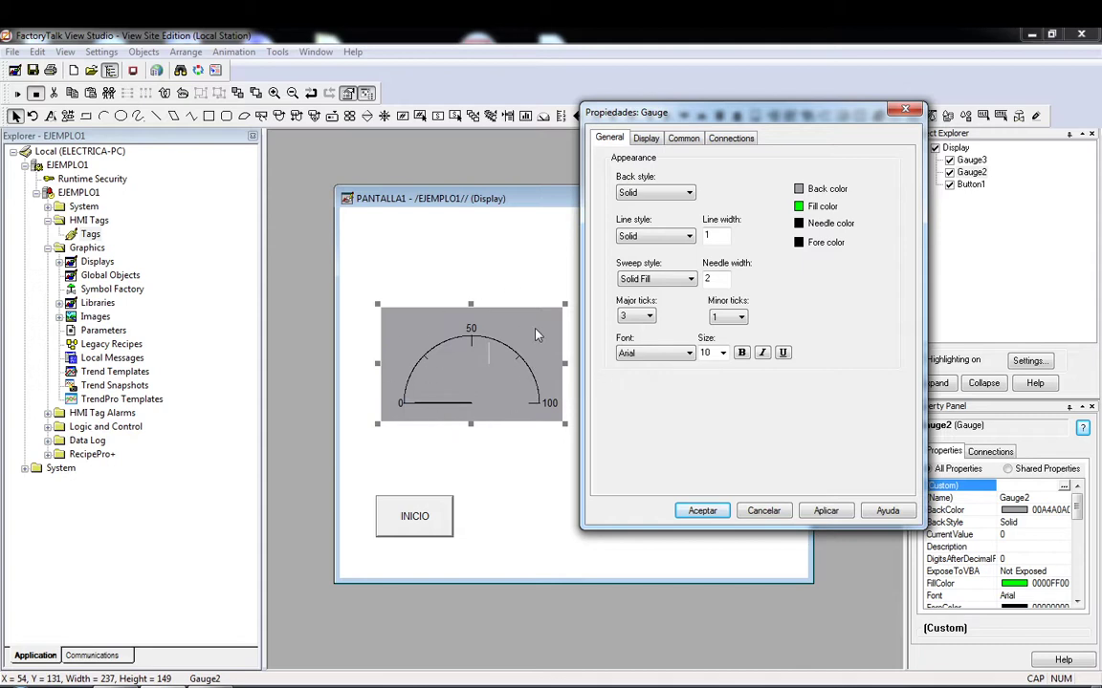
- Set the gauge's scale to 11 major ticks and 4 minor ticks, and apply the changes
{"action": "left_click", "coordinate": [636, 316]}
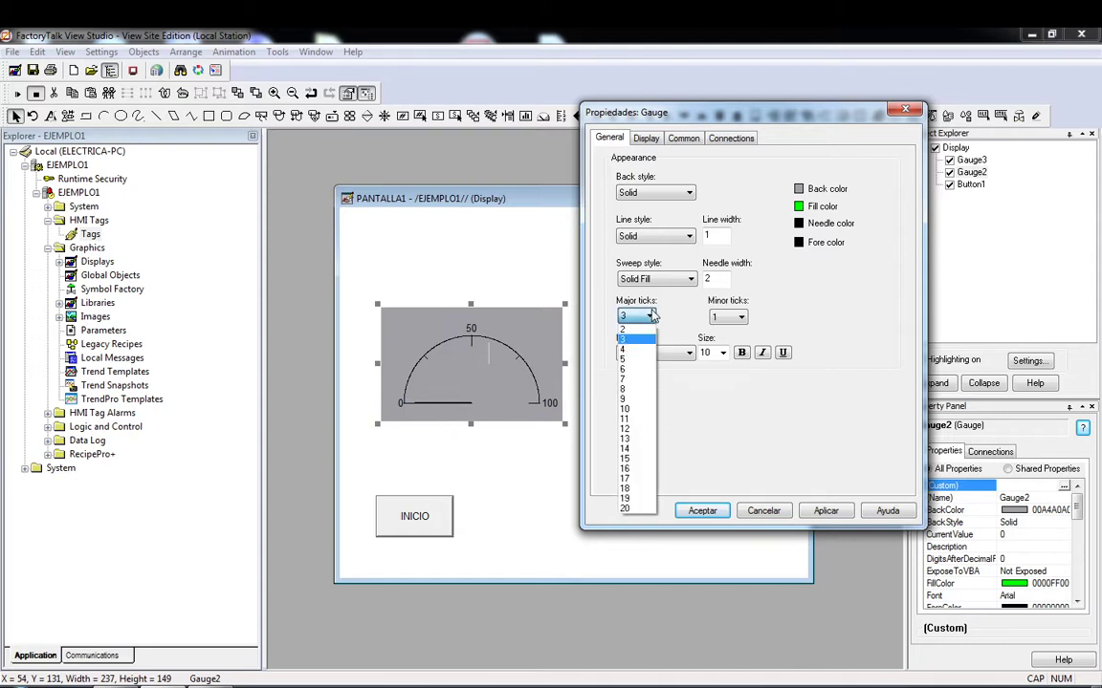
{"action": "left_click", "coordinate": [633, 418]}
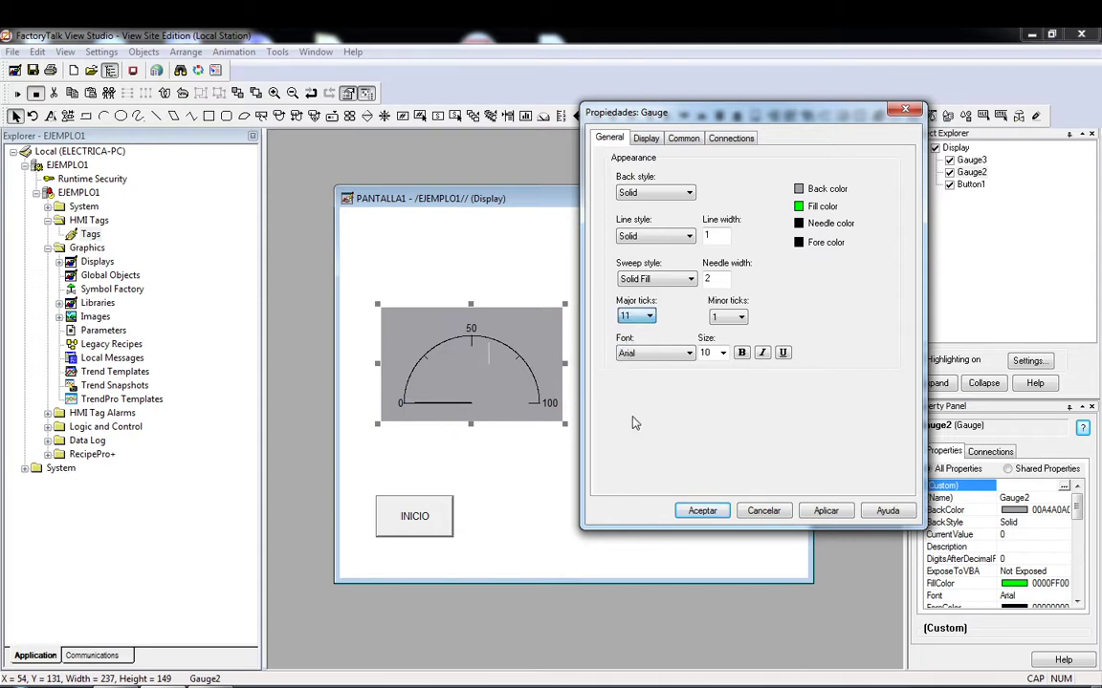
{"action": "left_click", "coordinate": [728, 317]}
{"action": "left_click", "coordinate": [726, 377]}
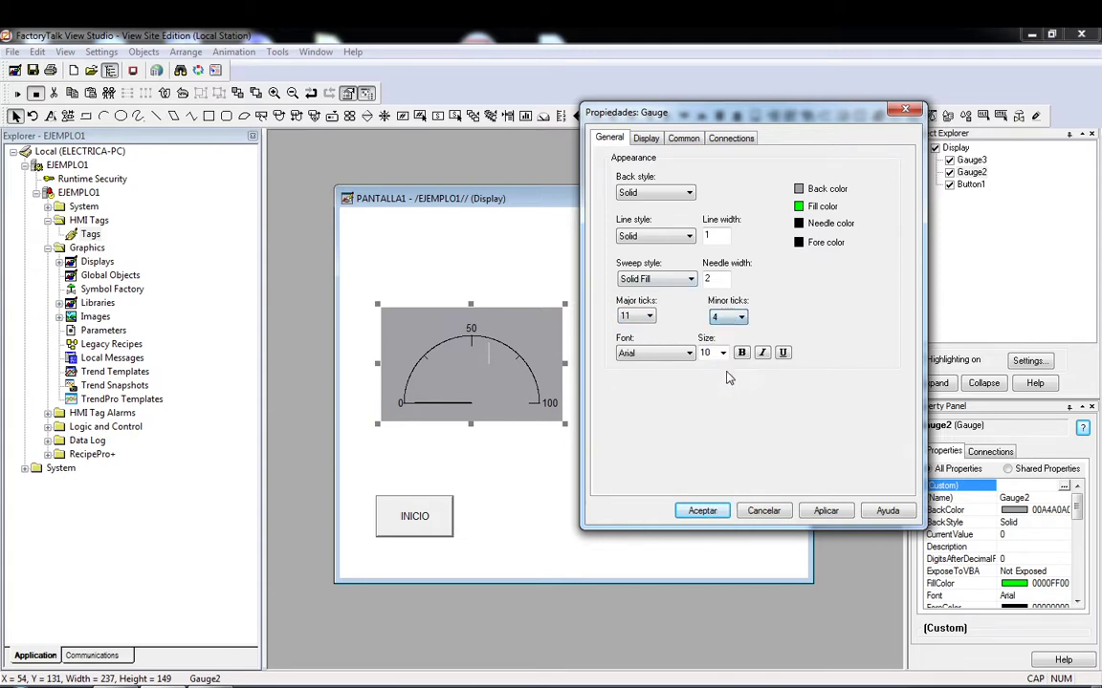
{"action": "left_click", "coordinate": [826, 510]}
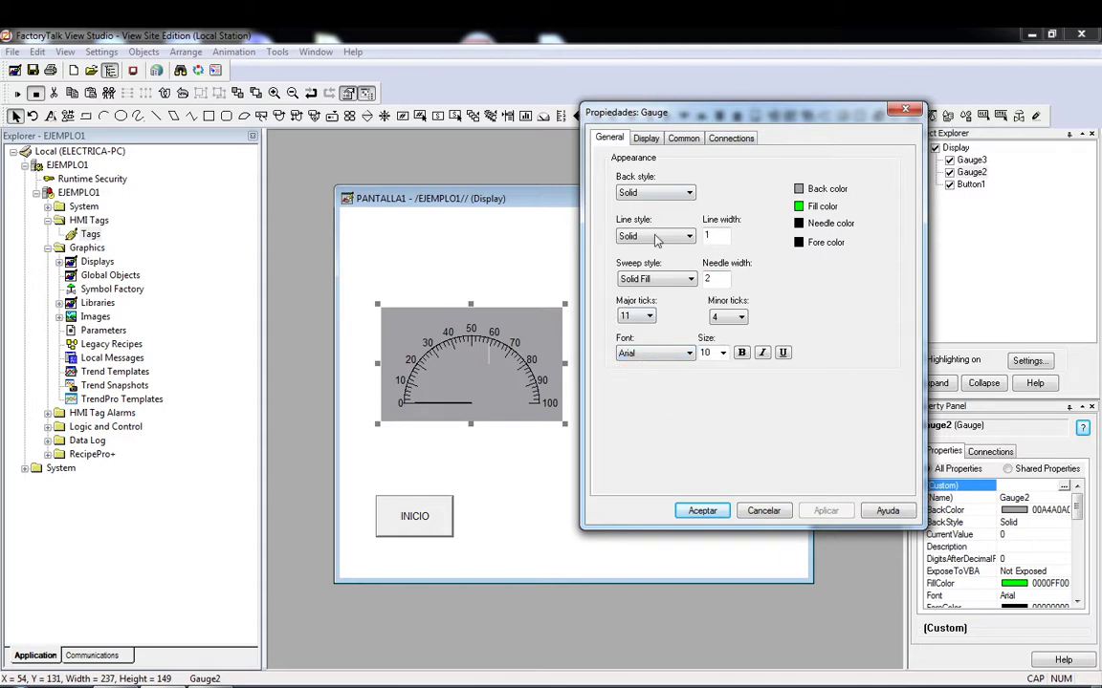
- Set the gauge's maximum value to 200 in its display settings and apply it
{"action": "left_click", "coordinate": [647, 141]}
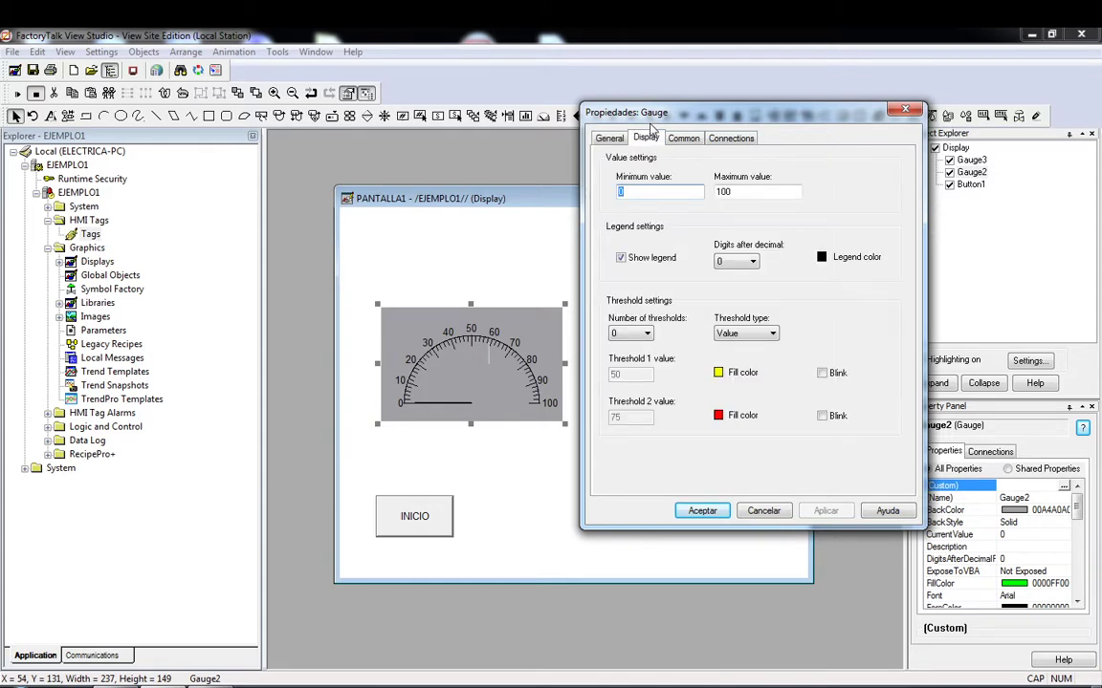
{"action": "left_click_drag", "start_coordinate": [665, 118], "coordinate": [664, 179]}
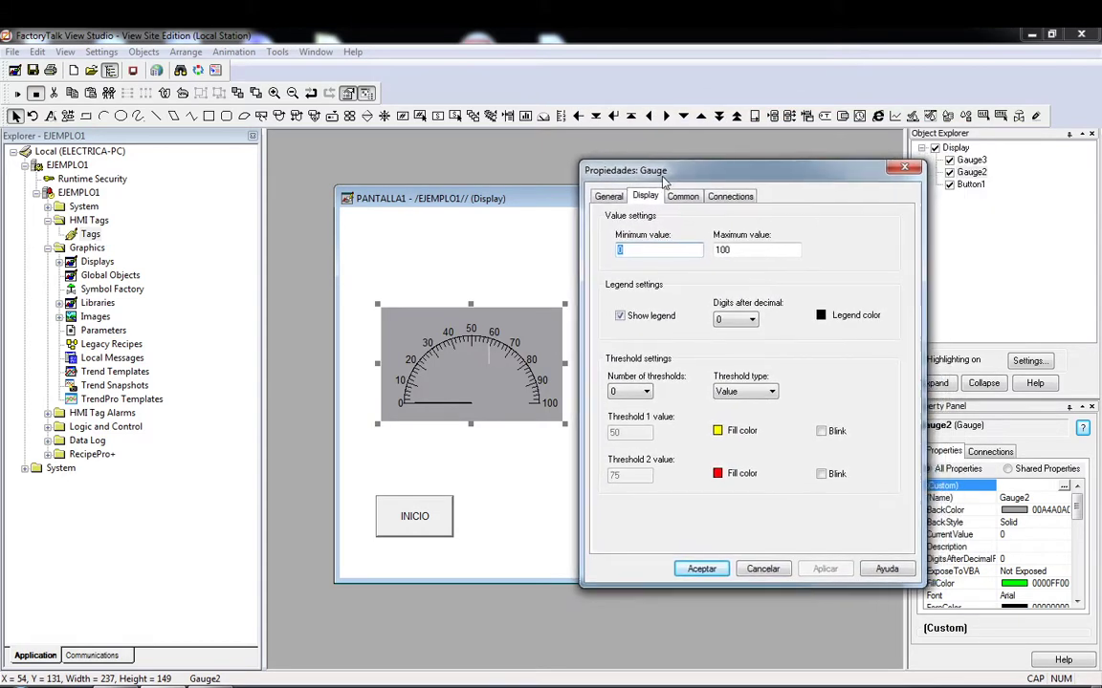
{"action": "left_click", "coordinate": [753, 249]}
{"action": "key", "text": "BackSpace"}
{"action": "key", "text": "BackSpace"}
{"action": "key", "text": "BackSpace"}
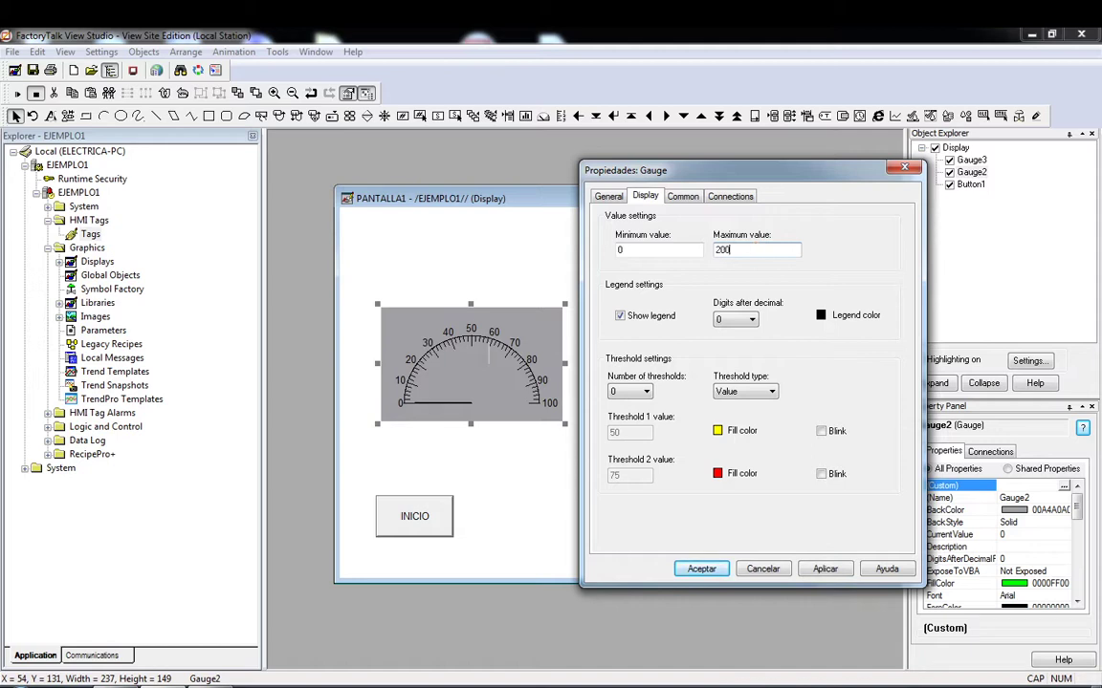
{"action": "left_click", "coordinate": [828, 571]}
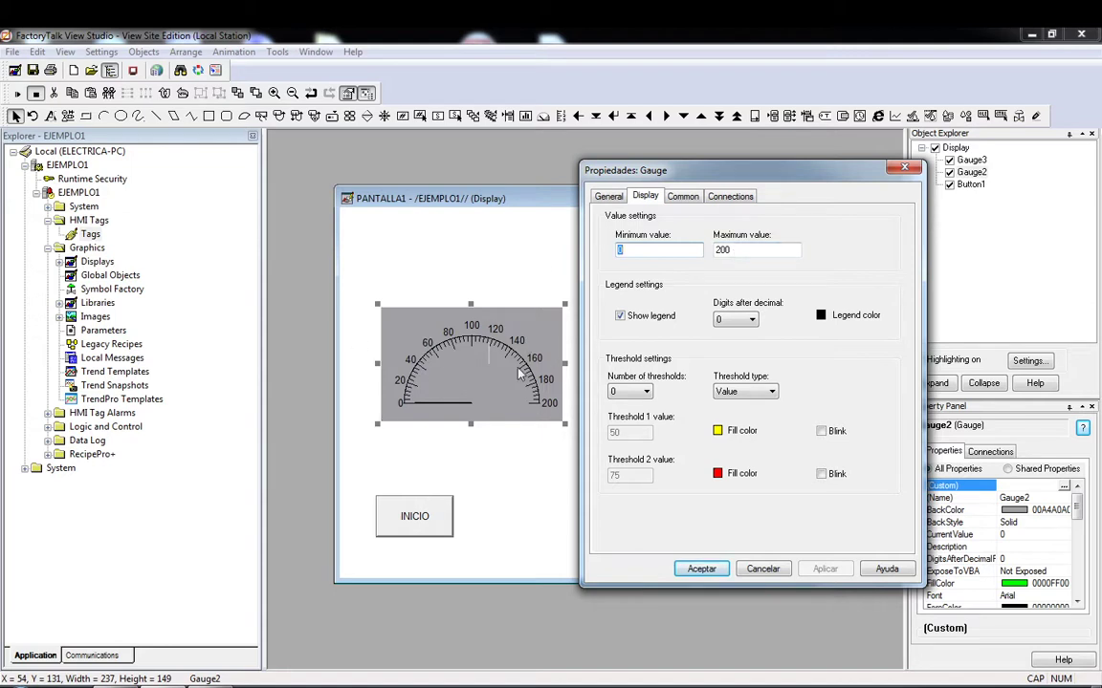
- Set the gauge's maximum value to 100 and accept the properties
{"action": "left_click", "coordinate": [735, 250]}
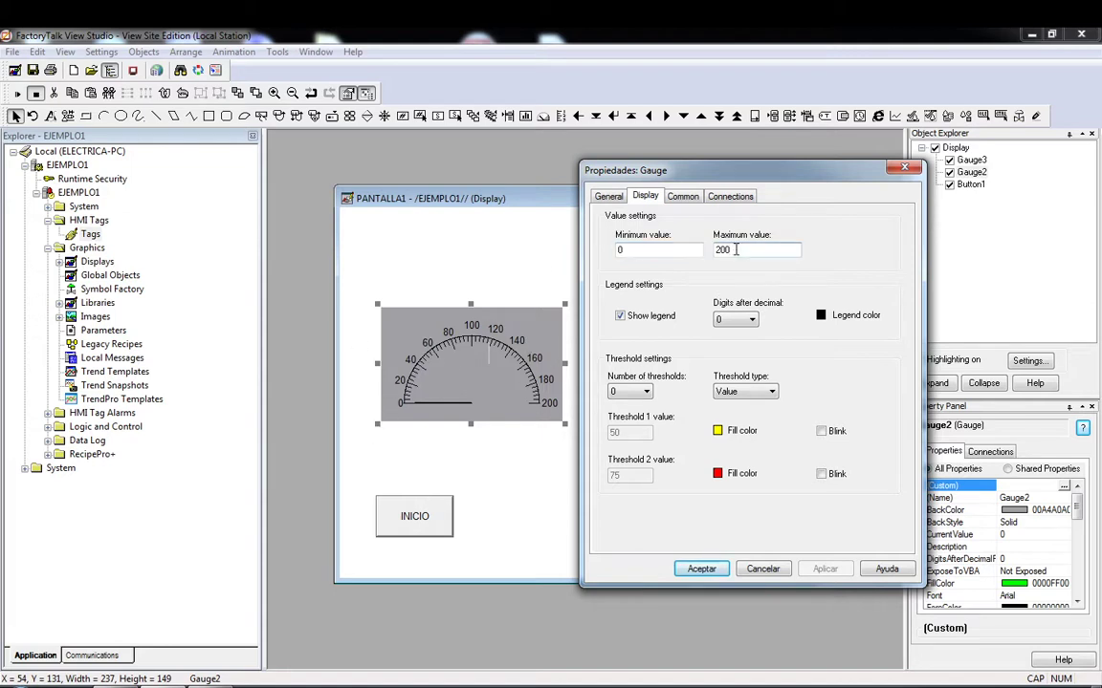
{"action": "key", "text": "BackSpace"}
{"action": "key", "text": "BackSpace"}
{"action": "key", "text": "BackSpace"}
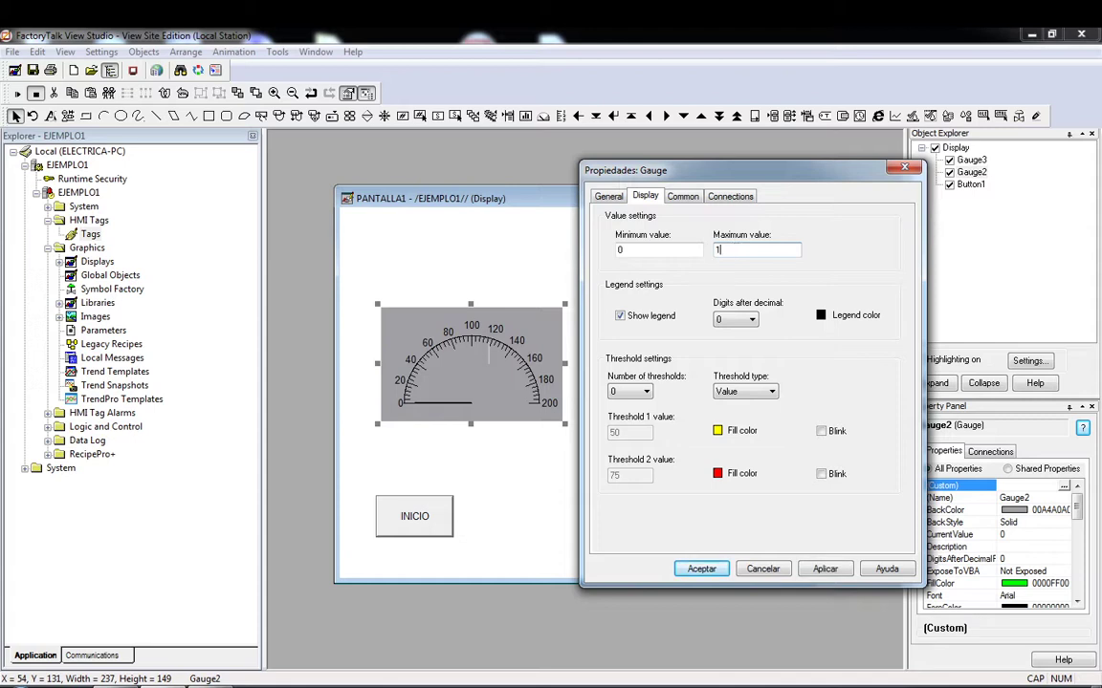
{"action": "key", "text": "Return"}
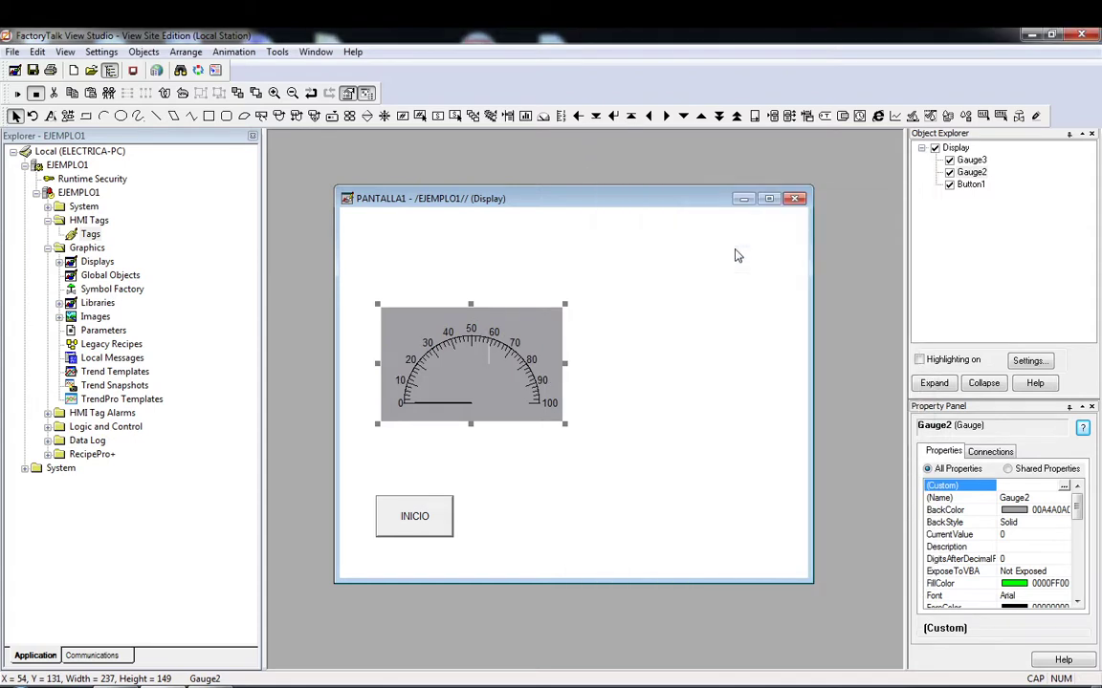
- Reopen the gauge's properties, place the dialog beside the gauge and set the number of thresholds to 2
{"action": "double_click", "coordinate": [460, 368]}
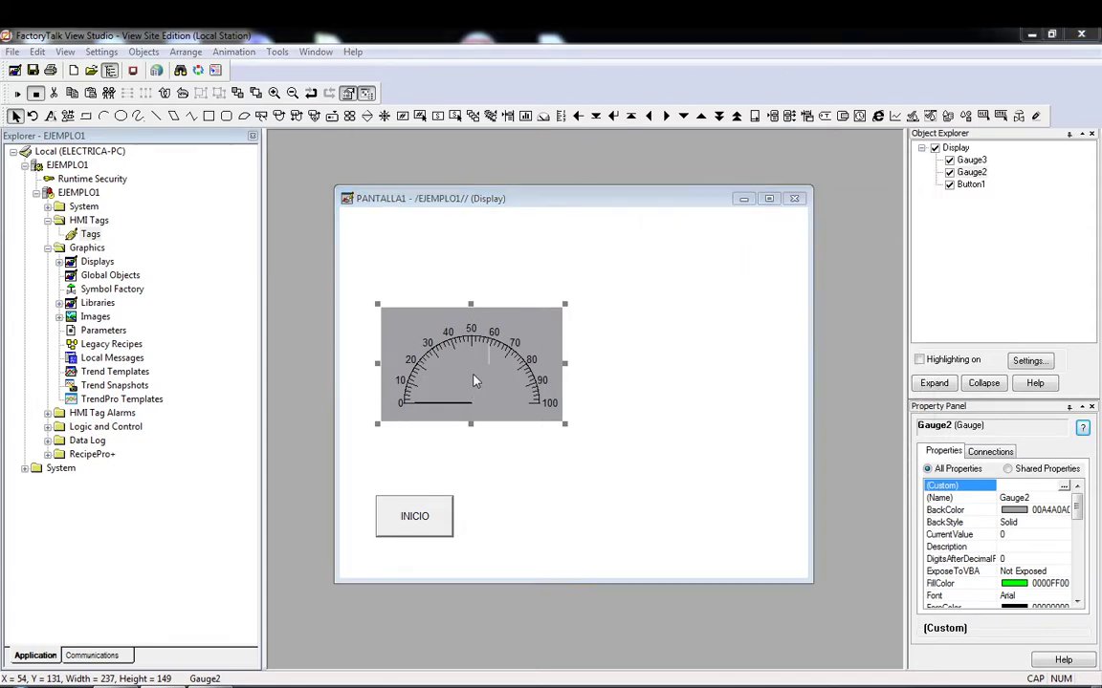
{"action": "left_click", "coordinate": [71, 66]}
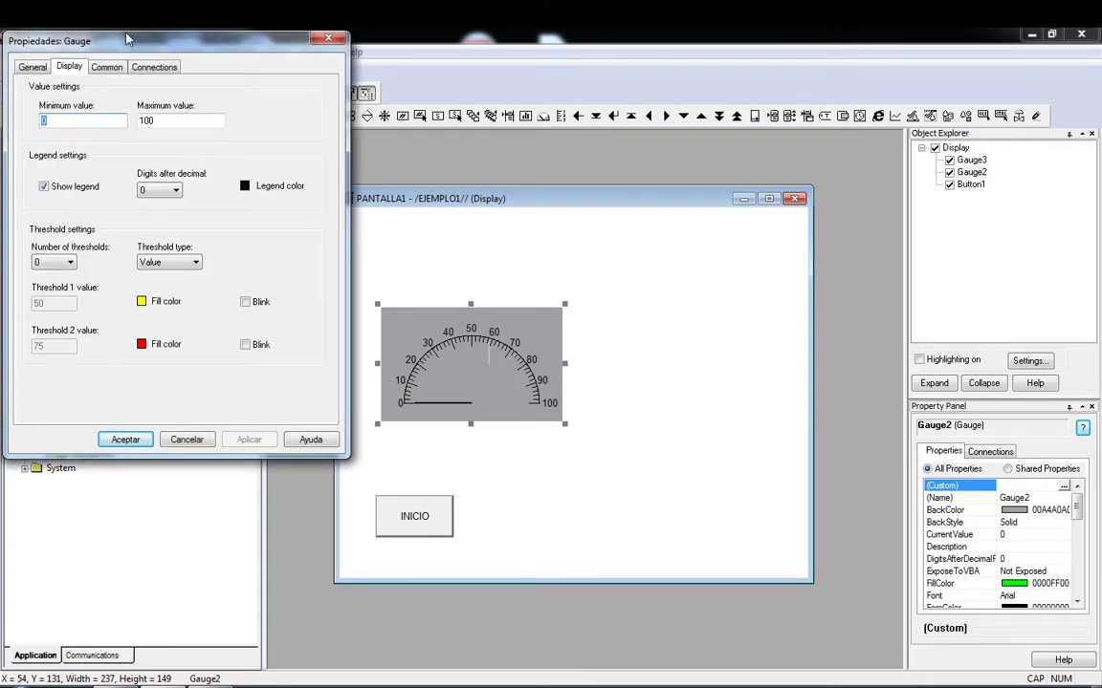
{"action": "left_click_drag", "start_coordinate": [132, 47], "coordinate": [706, 136]}
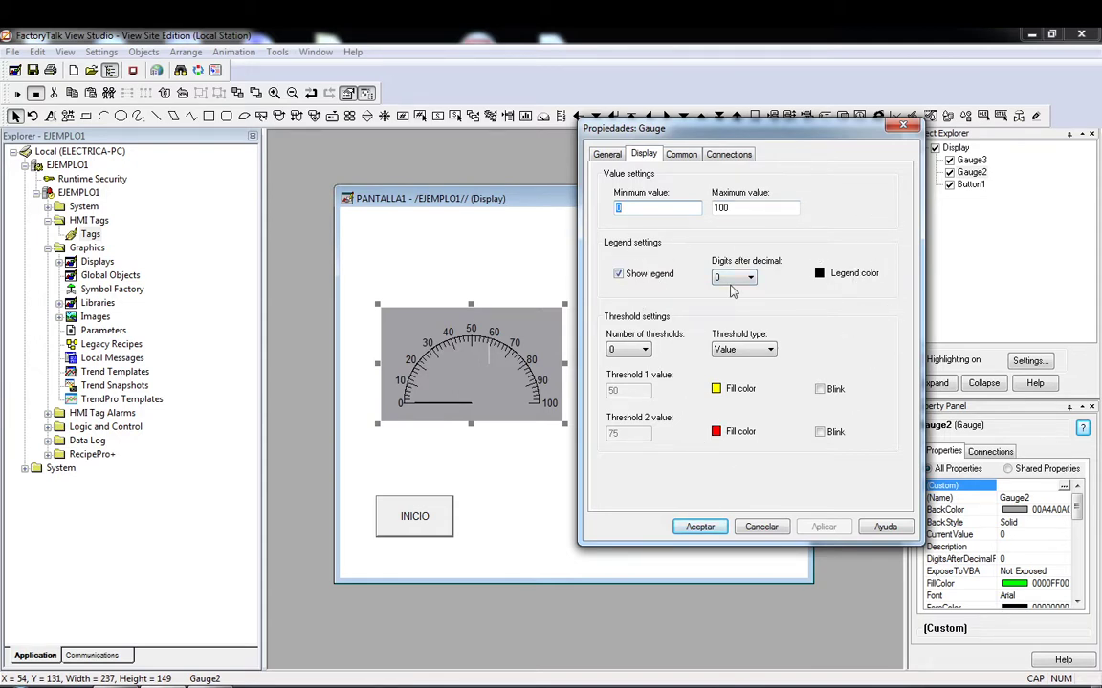
{"action": "left_click", "coordinate": [648, 352]}
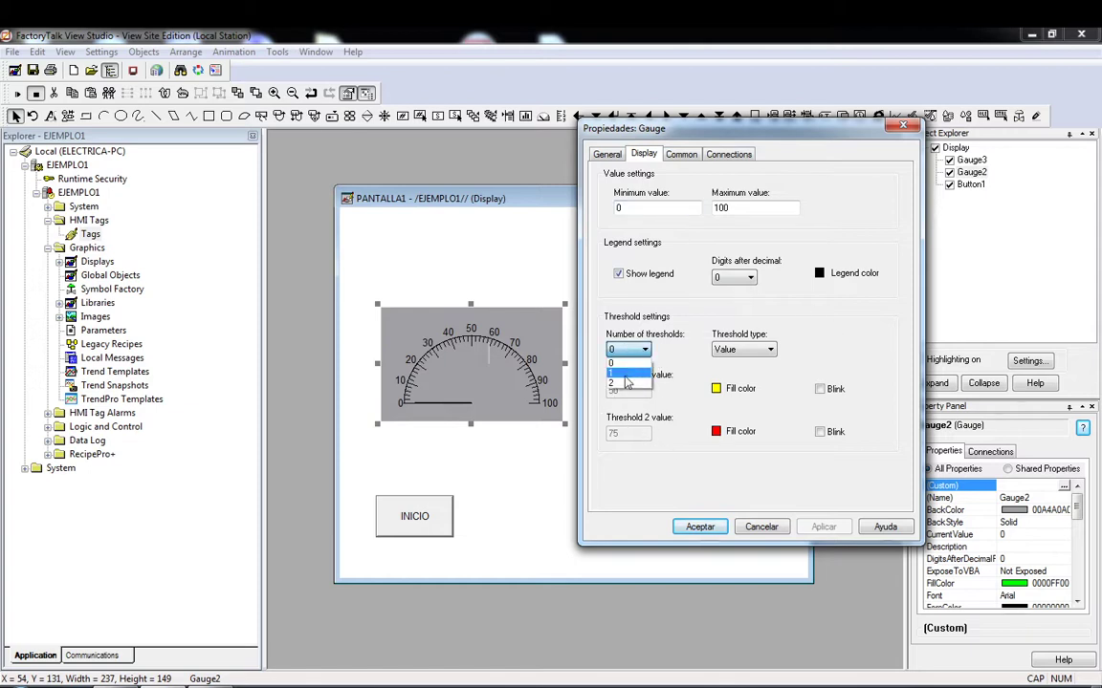
{"action": "left_click", "coordinate": [624, 386]}
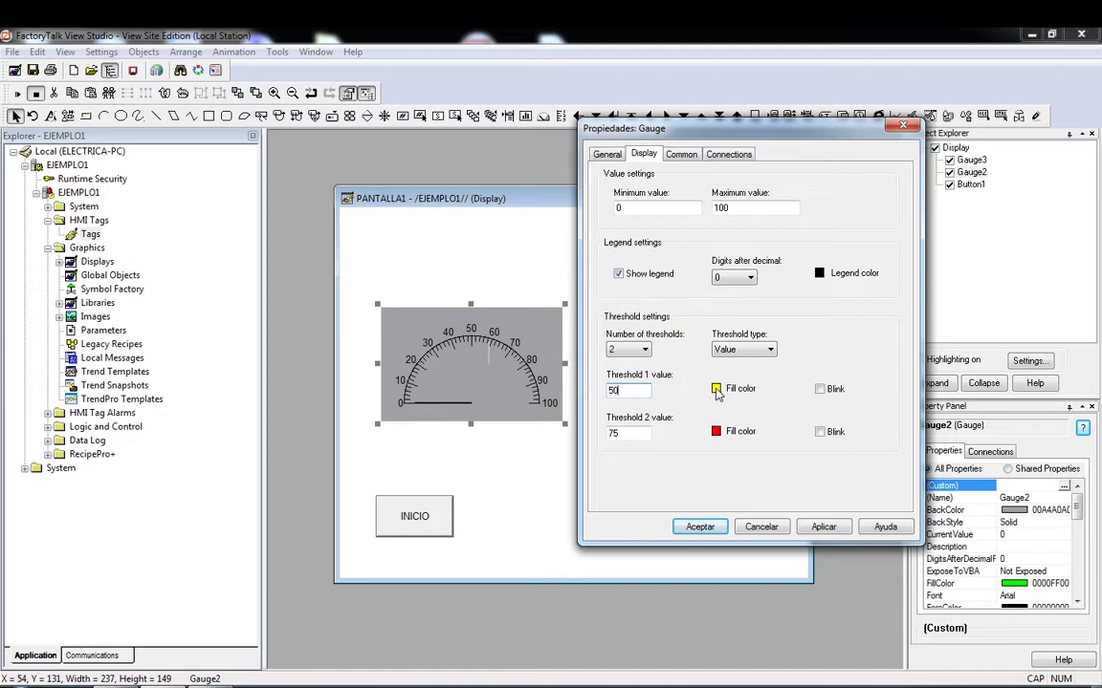
{"action": "left_click", "coordinate": [623, 434]}
- Review the gauge's common settings and connect its Value to the LLENADO tag from the EJEMPLO1 tags
{"action": "left_click", "coordinate": [675, 158]}
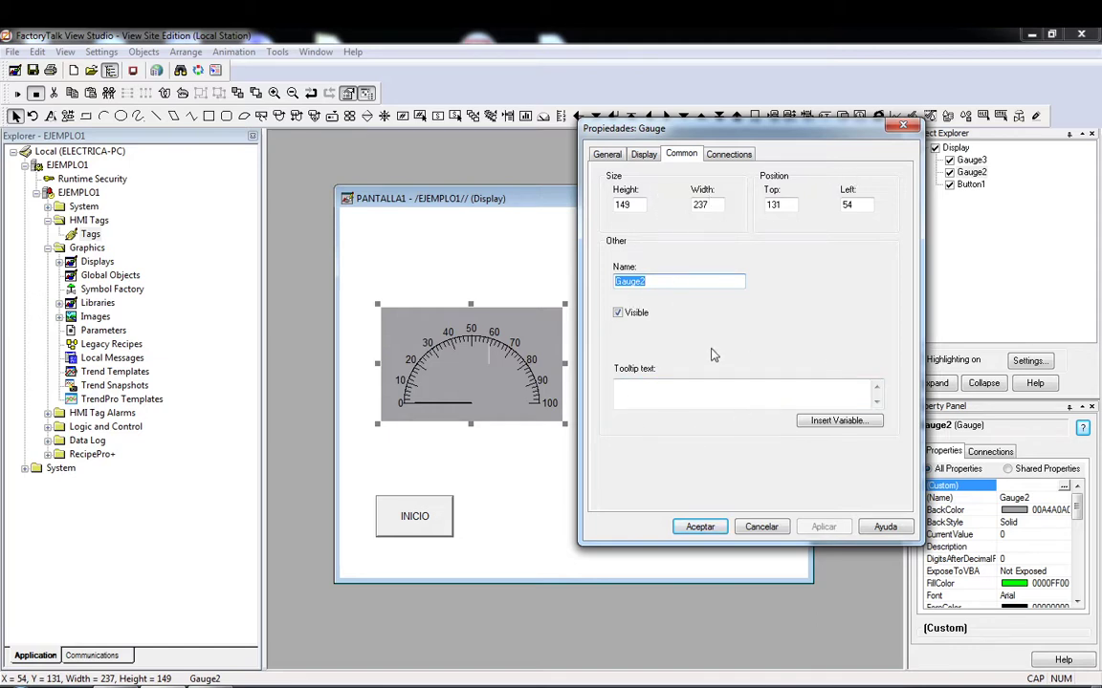
{"action": "left_click", "coordinate": [718, 159]}
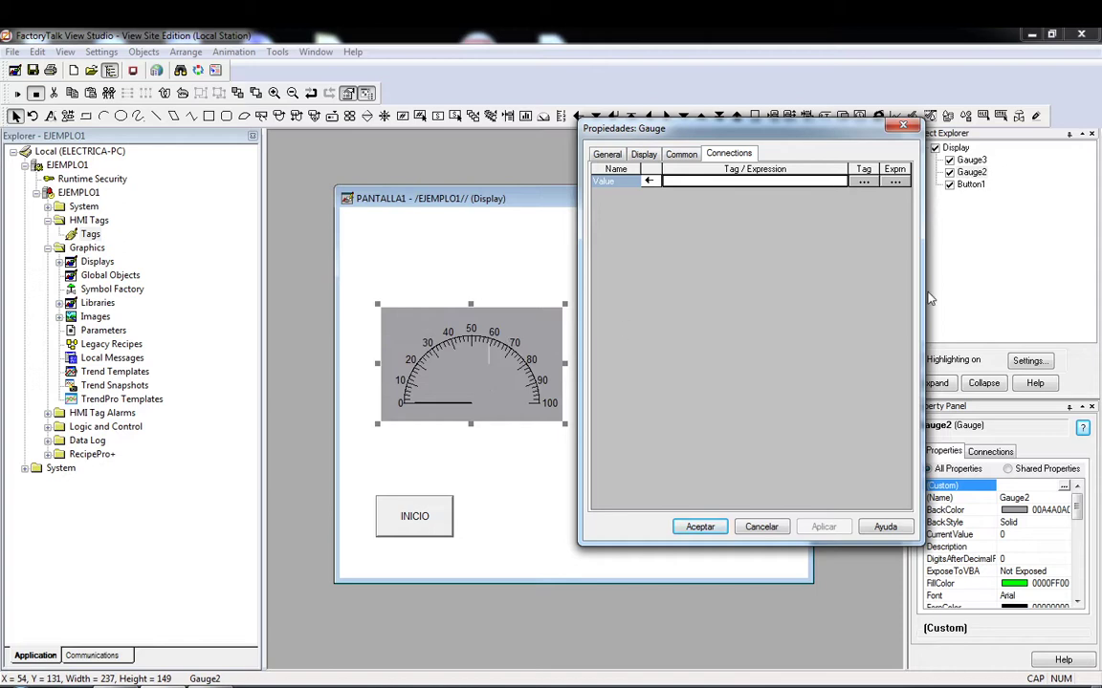
{"action": "left_click", "coordinate": [864, 182]}
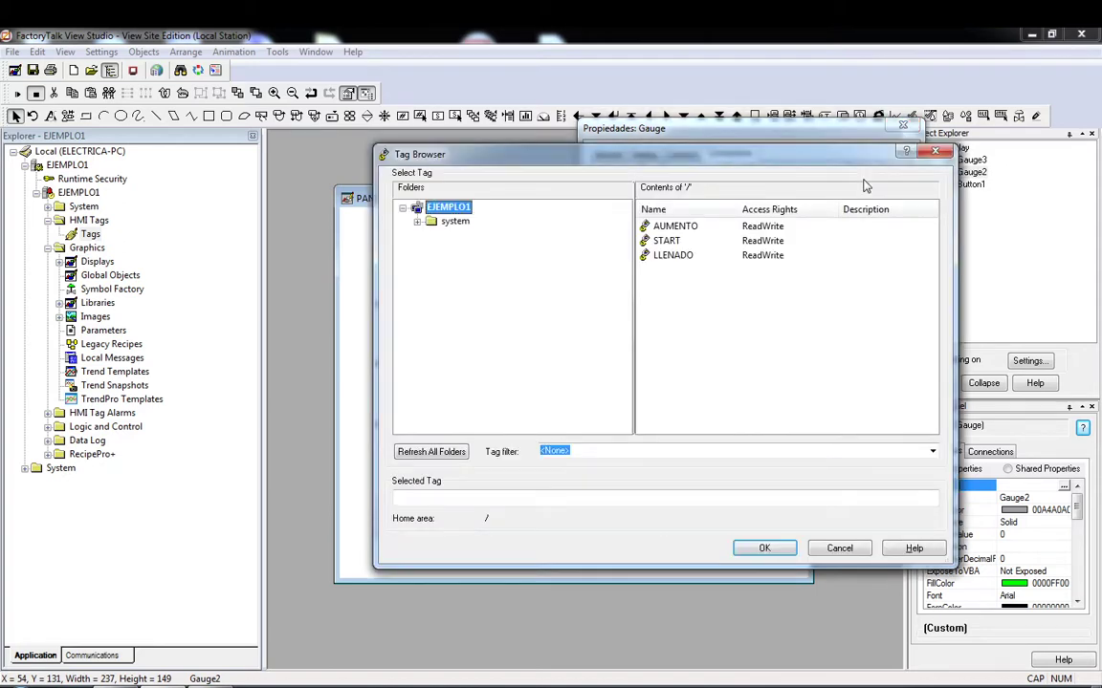
{"action": "left_click", "coordinate": [674, 257]}
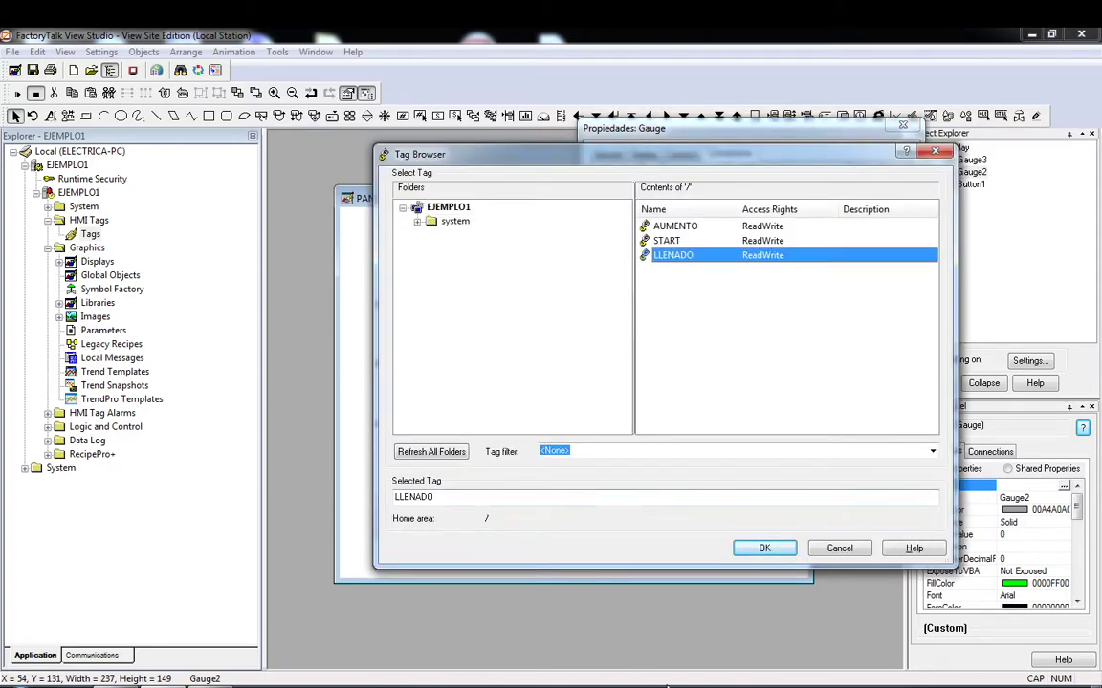
{"action": "left_click", "coordinate": [775, 549]}
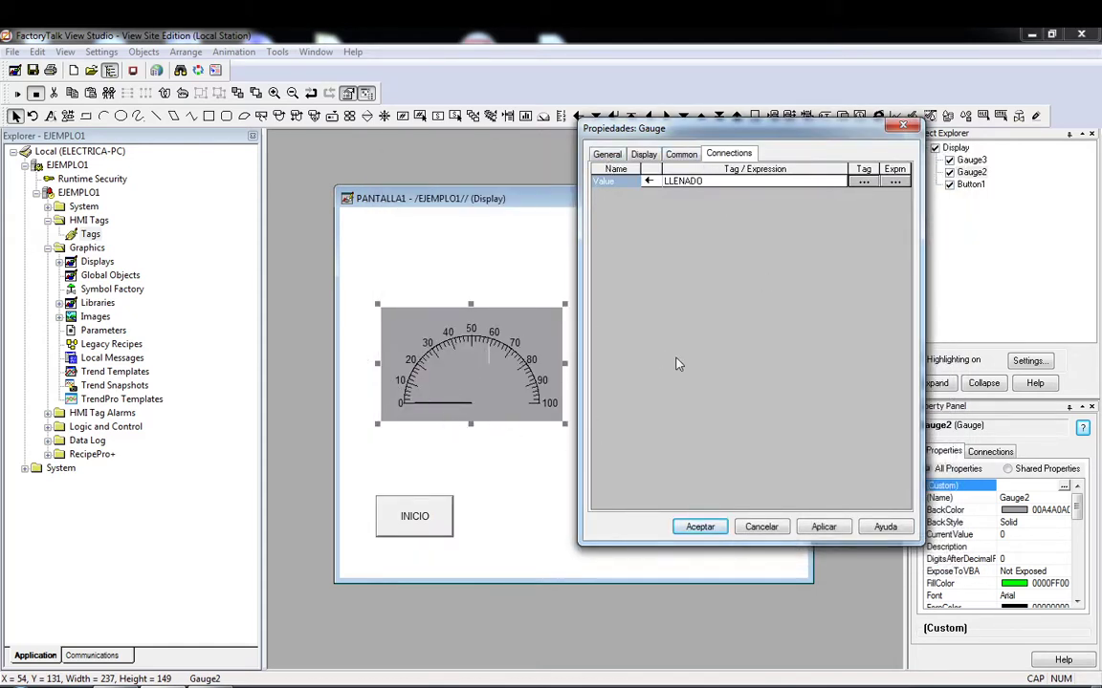
- Accept the gauge's properties and move the gauge and the INICIO button further up in the PANTALLA1 display
{"action": "left_click", "coordinate": [608, 155]}
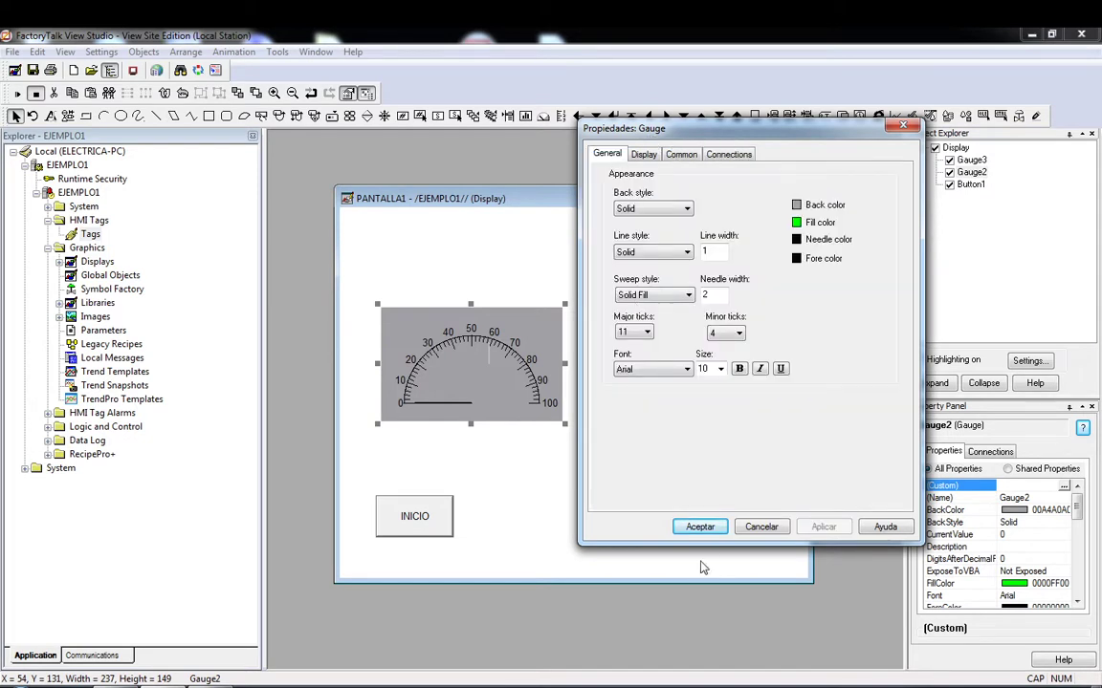
{"action": "left_click", "coordinate": [699, 527]}
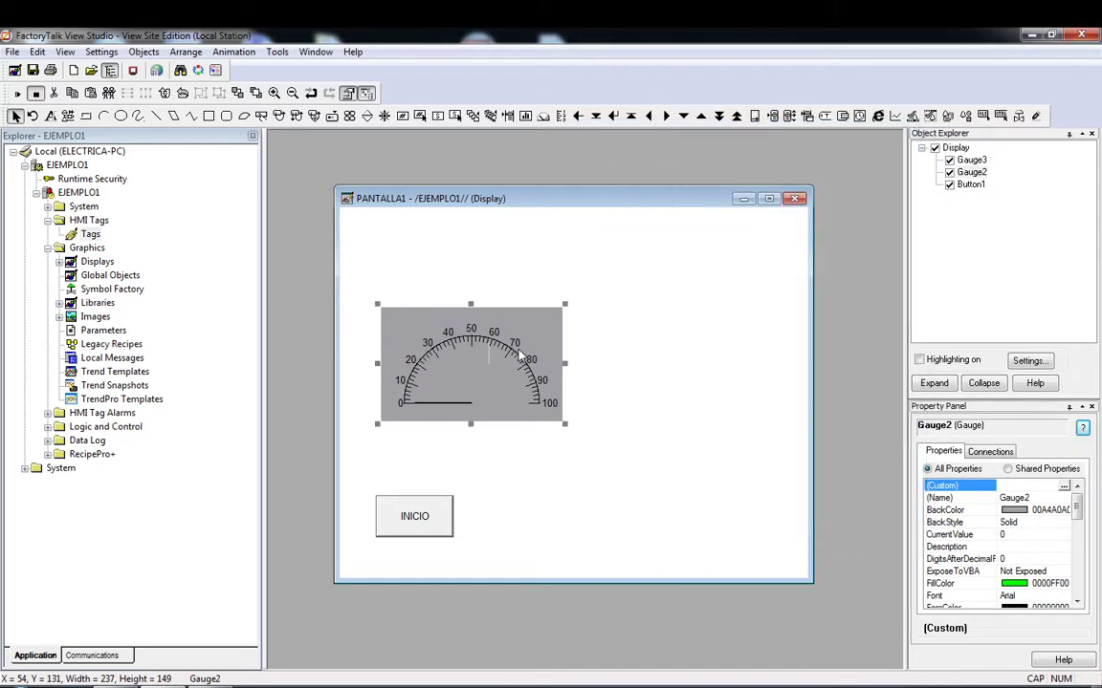
{"action": "left_click_drag", "start_coordinate": [498, 348], "coordinate": [483, 299]}
{"action": "left_click_drag", "start_coordinate": [400, 524], "coordinate": [438, 443]}
{"action": "left_click", "coordinate": [656, 393]}
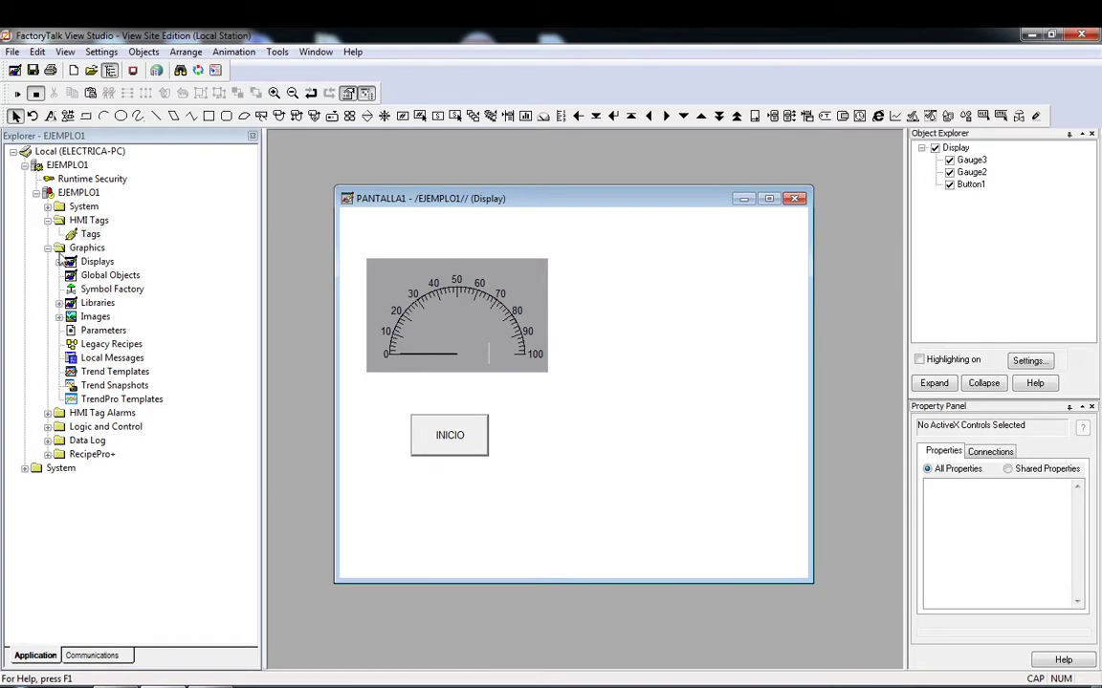
- Open the Sliders graphics library and copy its vertical slider with scale into PANTALLA1, just right of the gauge
{"action": "left_click", "coordinate": [59, 304]}
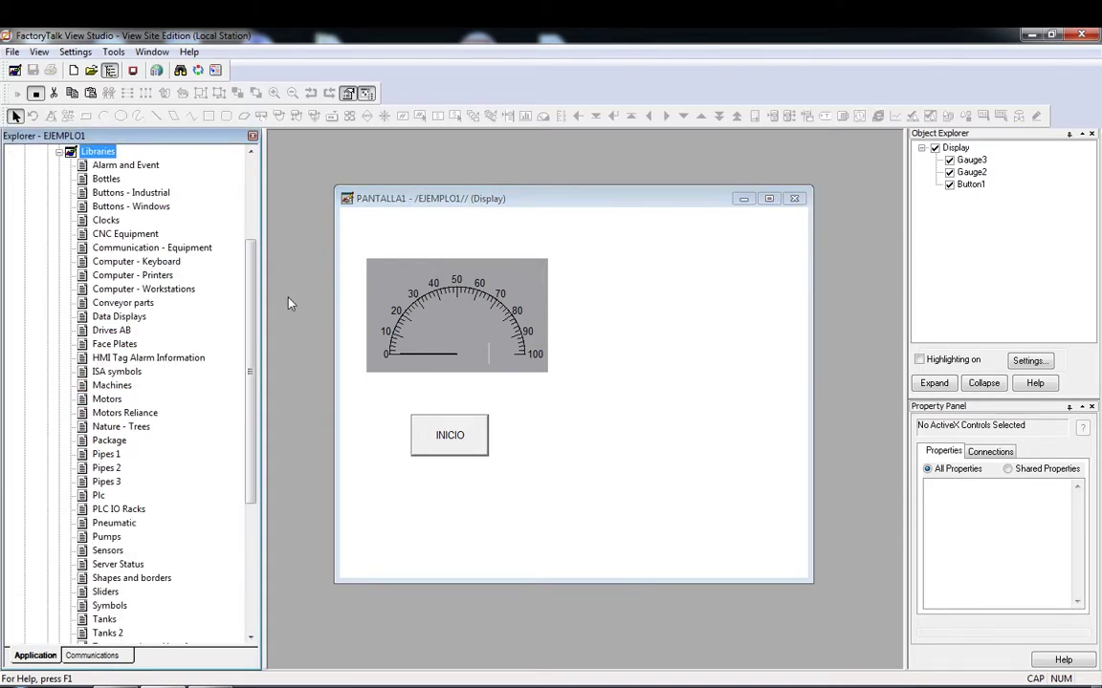
{"action": "left_click_drag", "start_coordinate": [252, 305], "coordinate": [250, 426]}
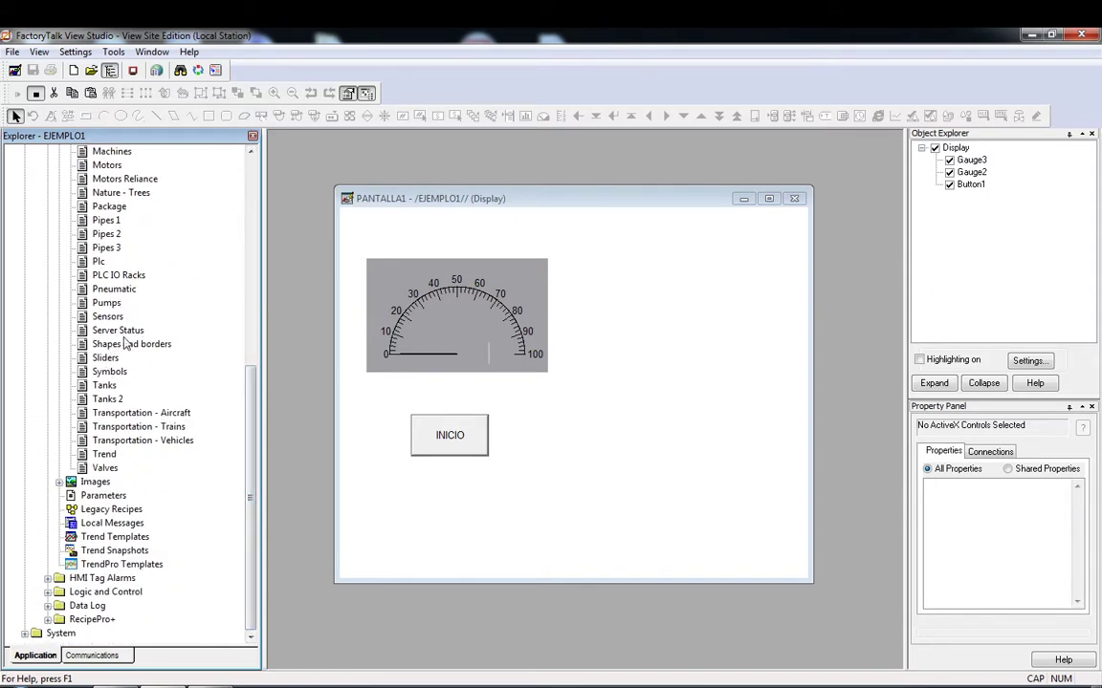
{"action": "left_click_drag", "start_coordinate": [249, 401], "coordinate": [254, 380]}
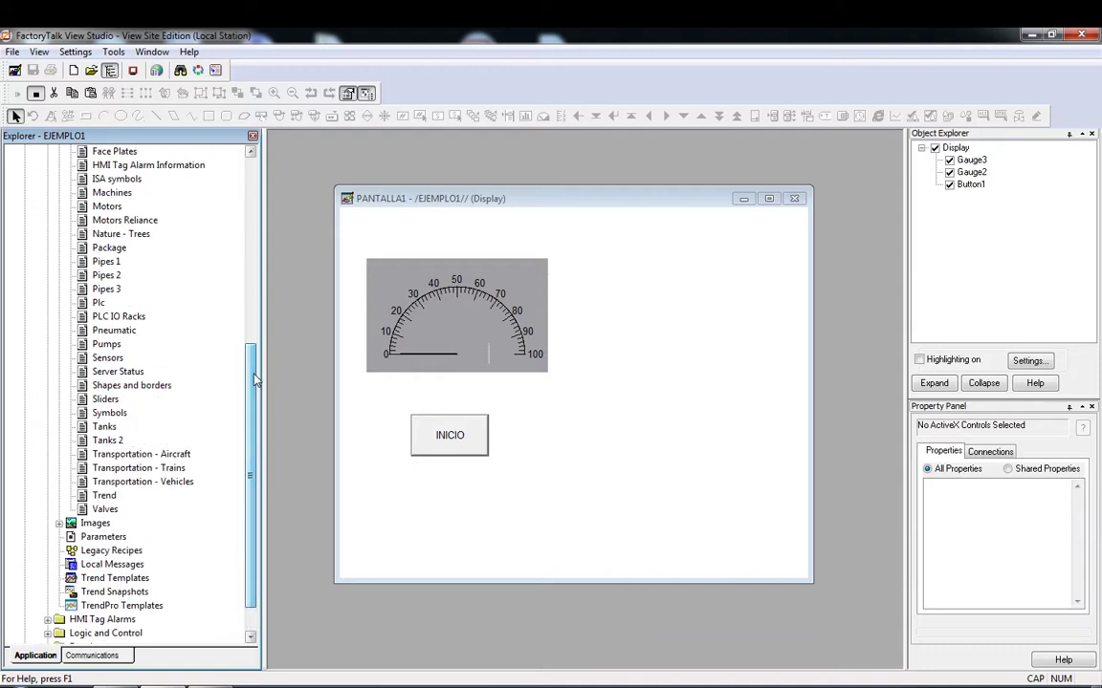
{"action": "double_click", "coordinate": [107, 399]}
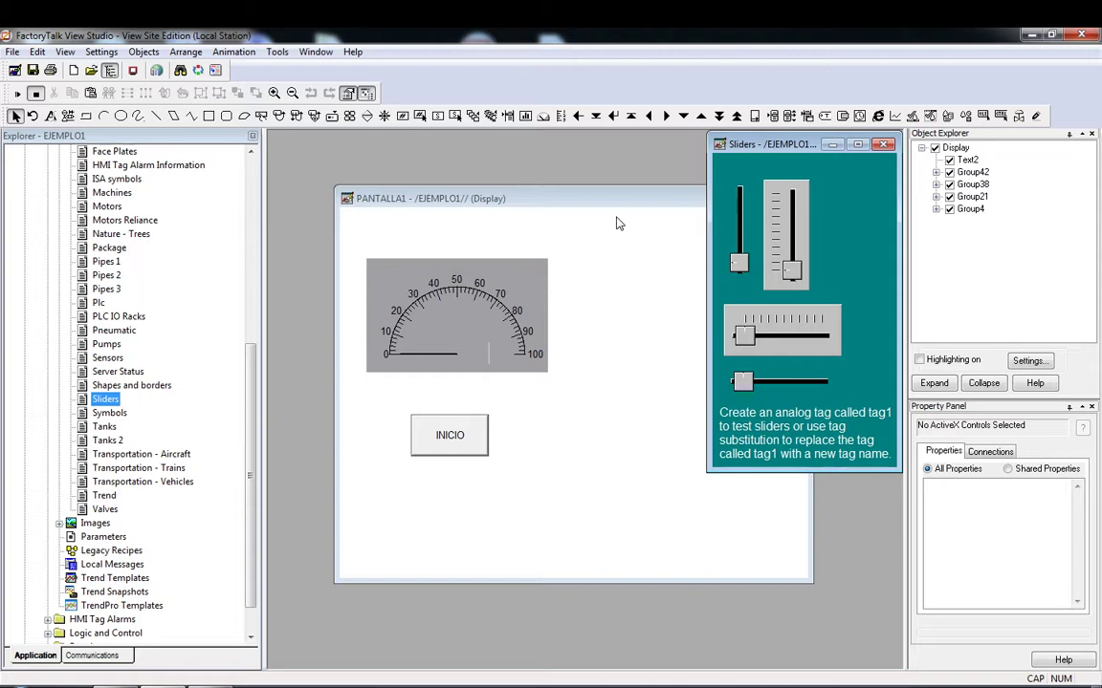
{"action": "left_click", "coordinate": [777, 224]}
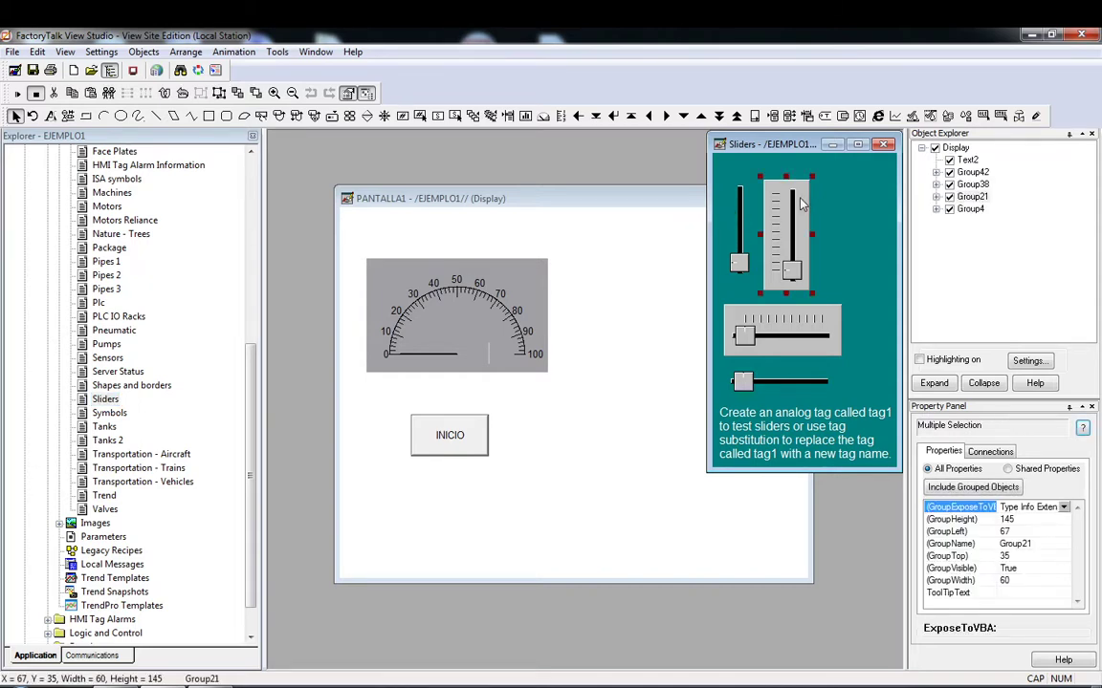
{"action": "left_click_drag", "start_coordinate": [801, 202], "coordinate": [625, 288]}
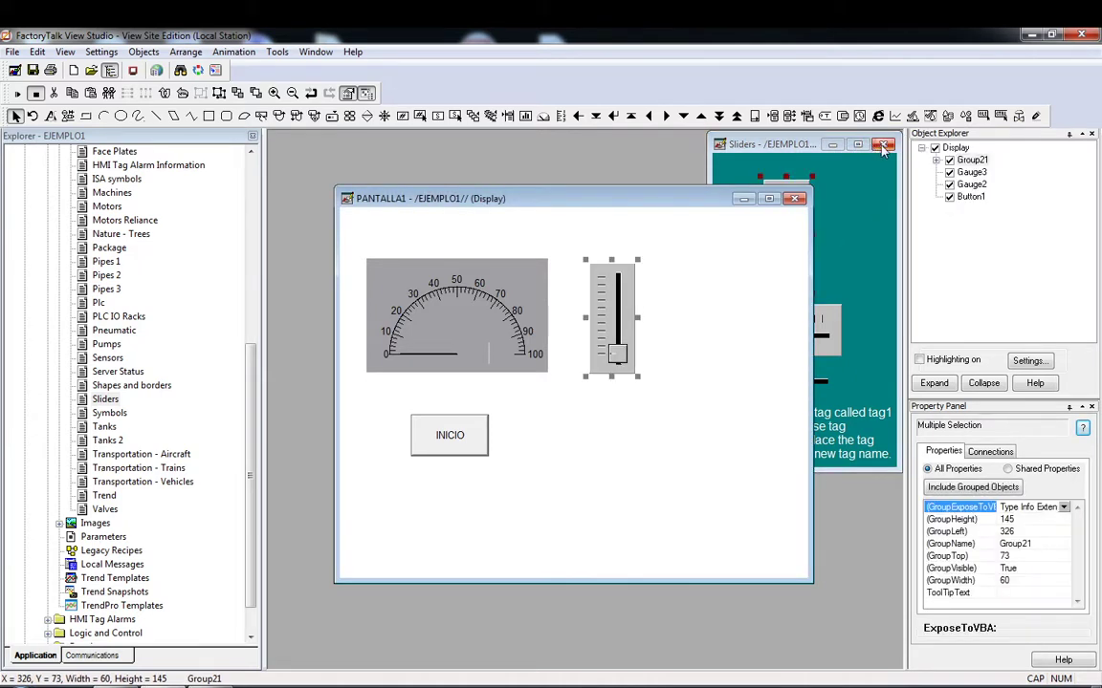
- Close the Sliders library without saving its changes and deselect everything in PANTALLA1
{"action": "left_click", "coordinate": [882, 145]}
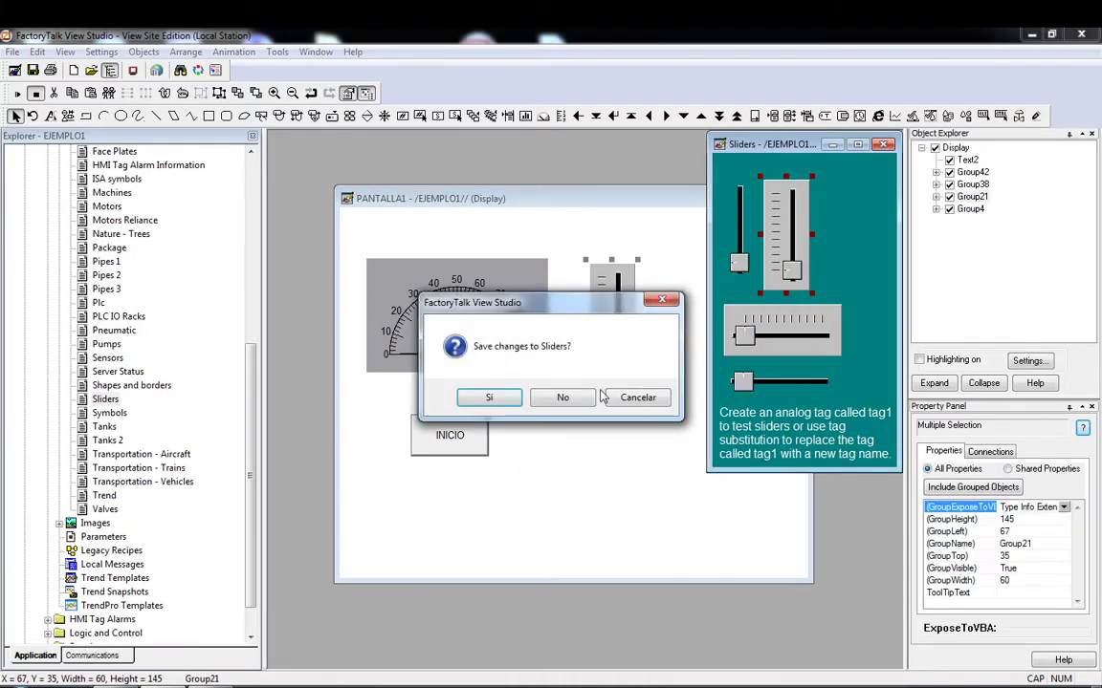
{"action": "left_click", "coordinate": [635, 397]}
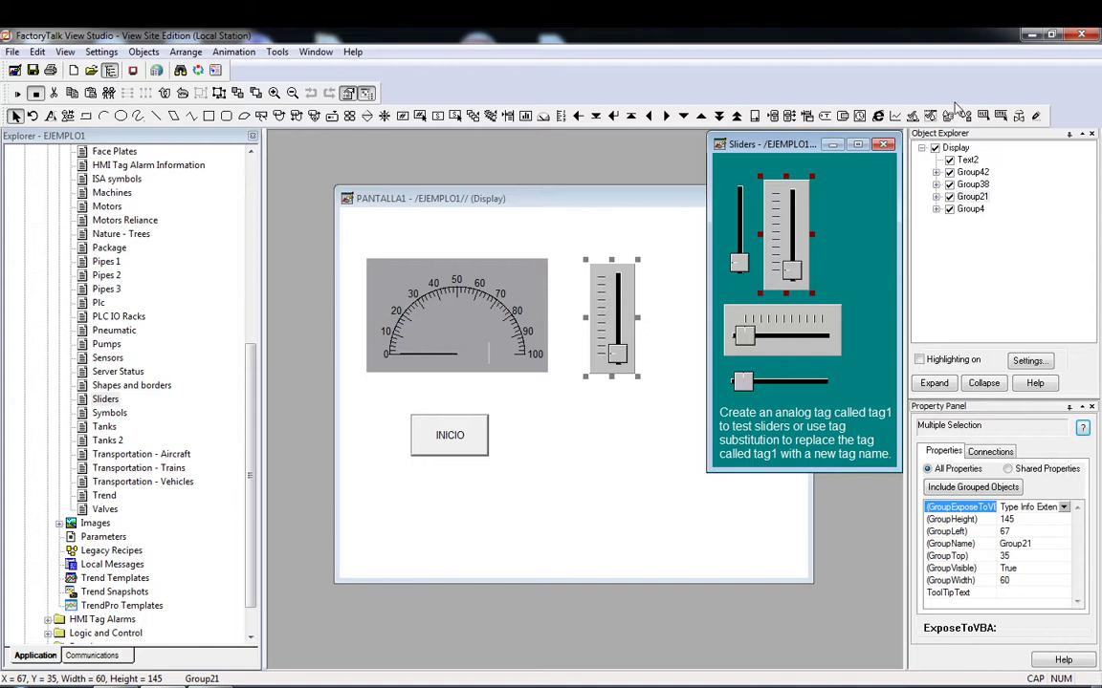
{"action": "left_click", "coordinate": [884, 144]}
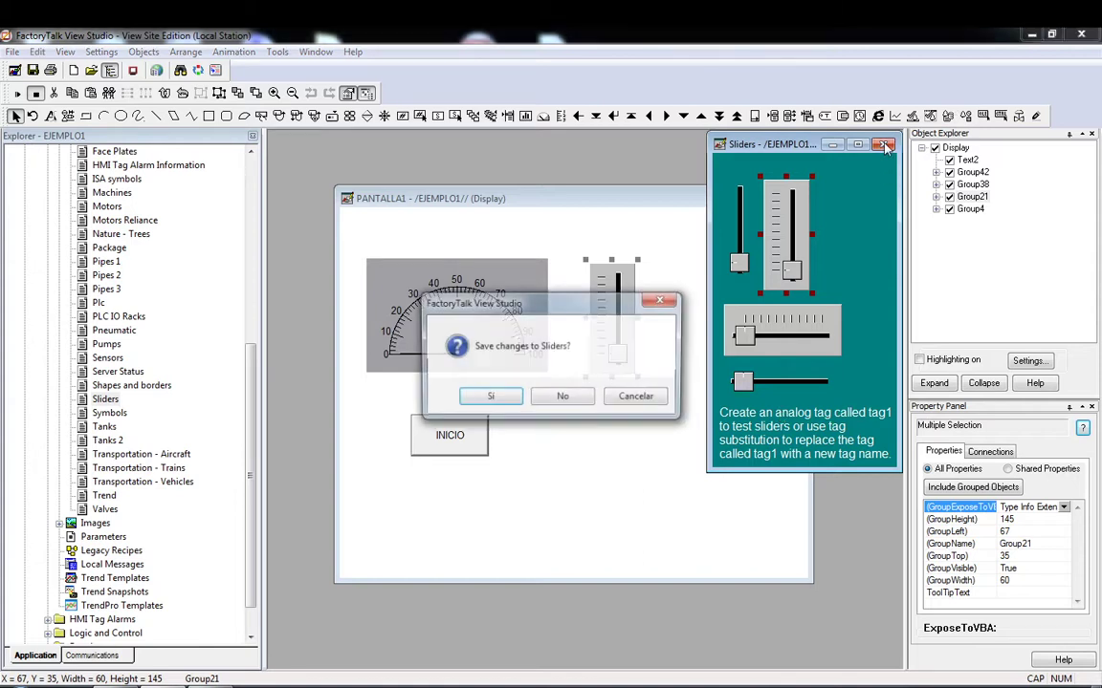
{"action": "left_click", "coordinate": [575, 398]}
{"action": "left_click", "coordinate": [777, 322]}
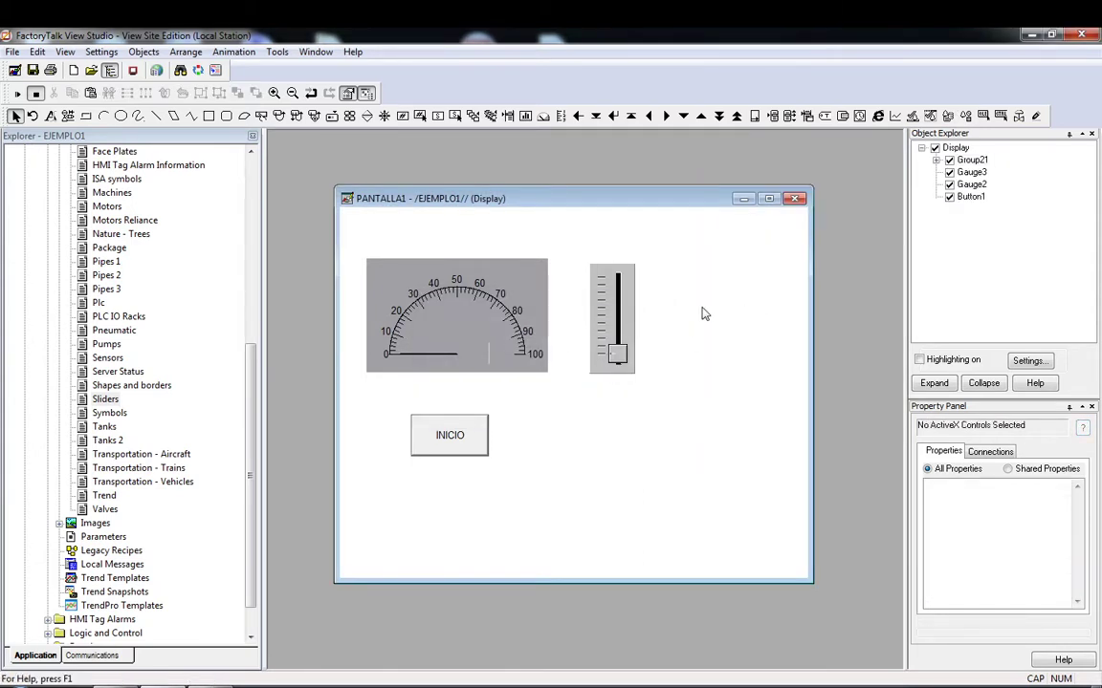
{"action": "double_click", "coordinate": [603, 311]}
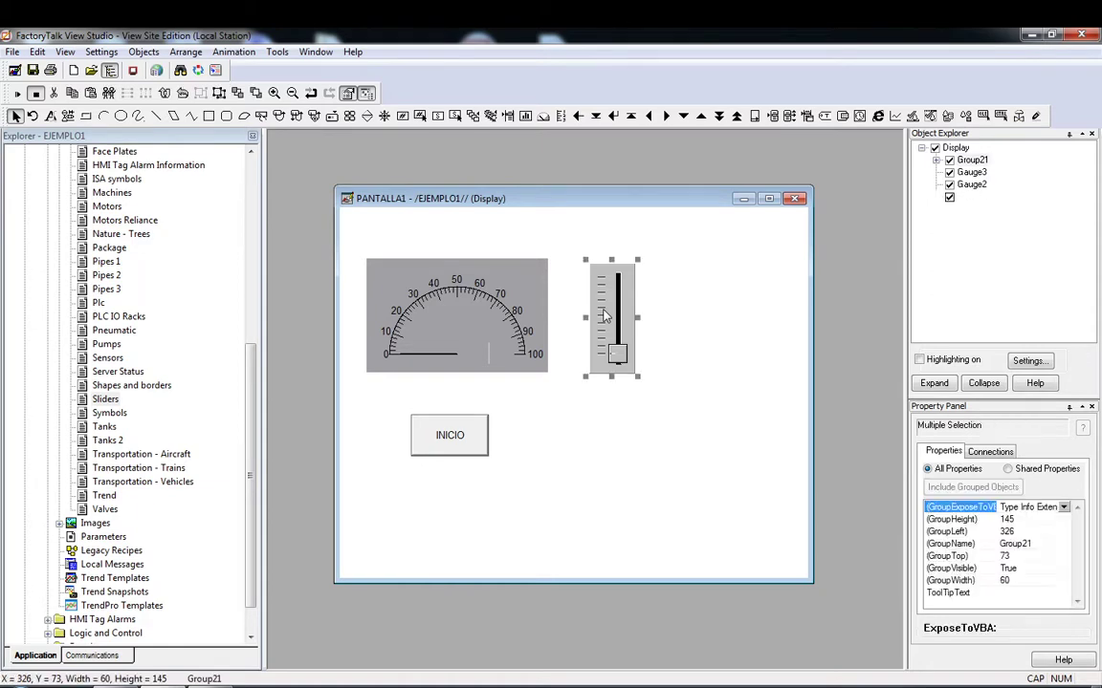
{"action": "left_click", "coordinate": [688, 321]}
{"action": "left_click", "coordinate": [612, 317]}
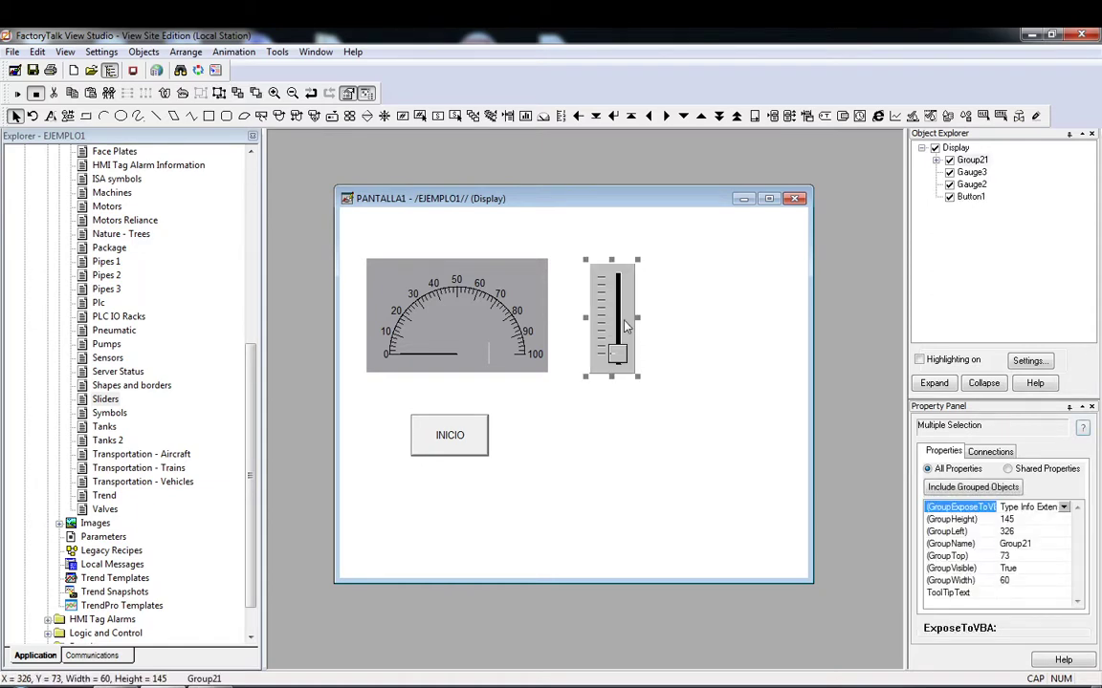
{"action": "right_click", "coordinate": [604, 315]}
{"action": "mouse_move", "coordinate": [727, 374]}
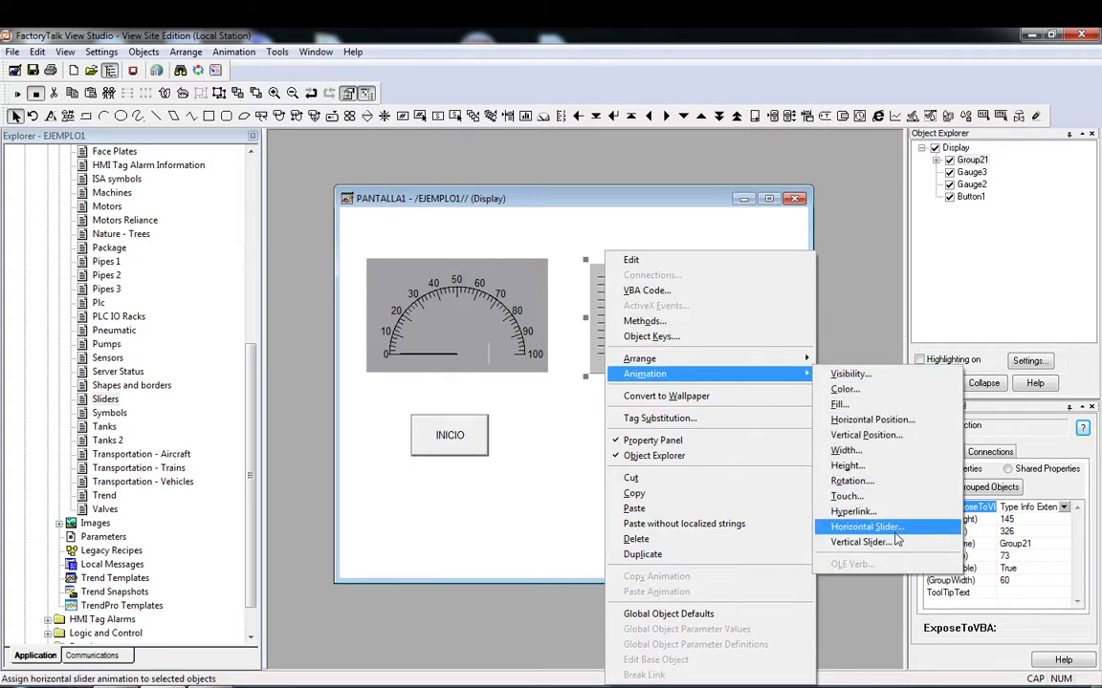
{"action": "key", "text": "Escape"}
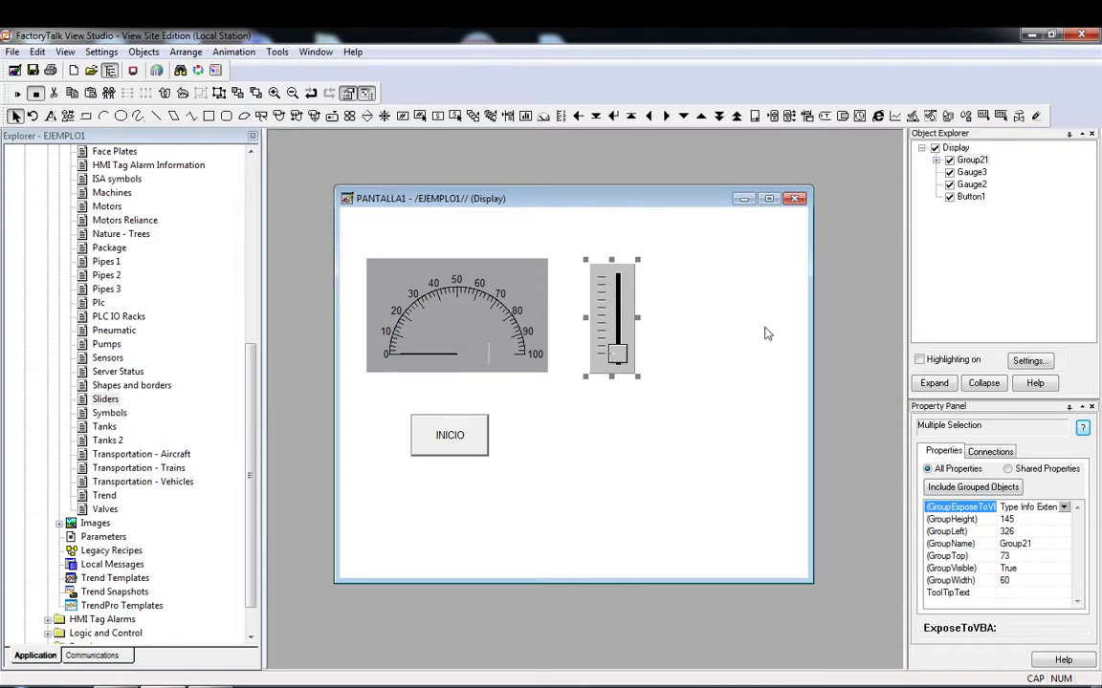
- Enter the slider group for editing and open the Vertical Slider animation of its knob
{"action": "double_click", "coordinate": [615, 349]}
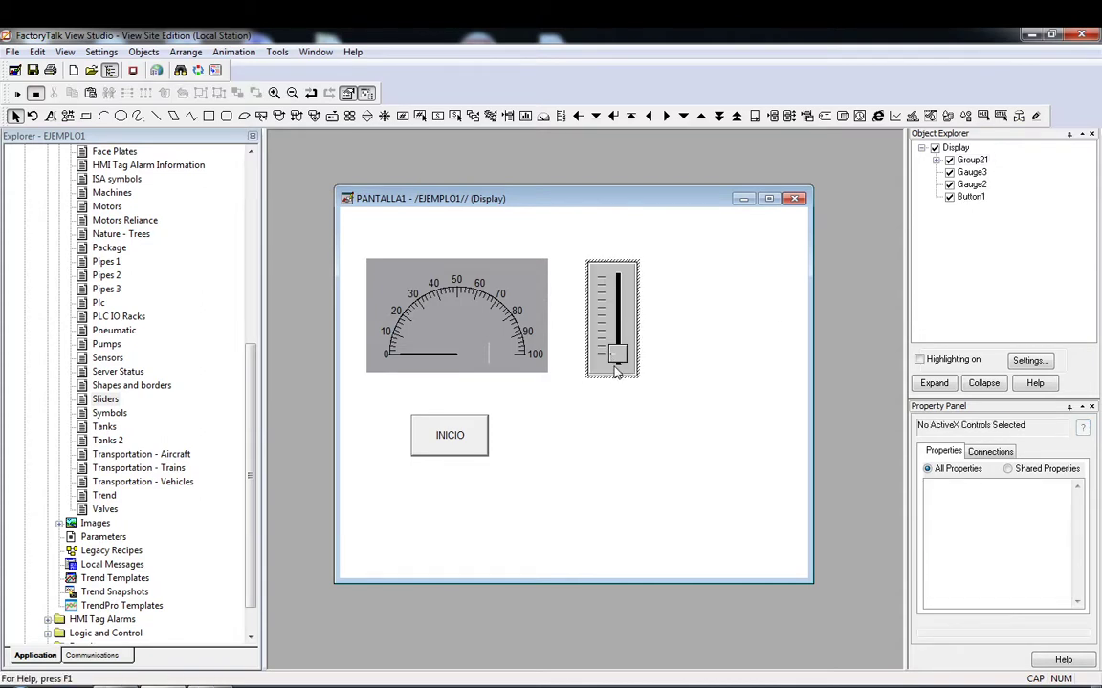
{"action": "left_click", "coordinate": [617, 357]}
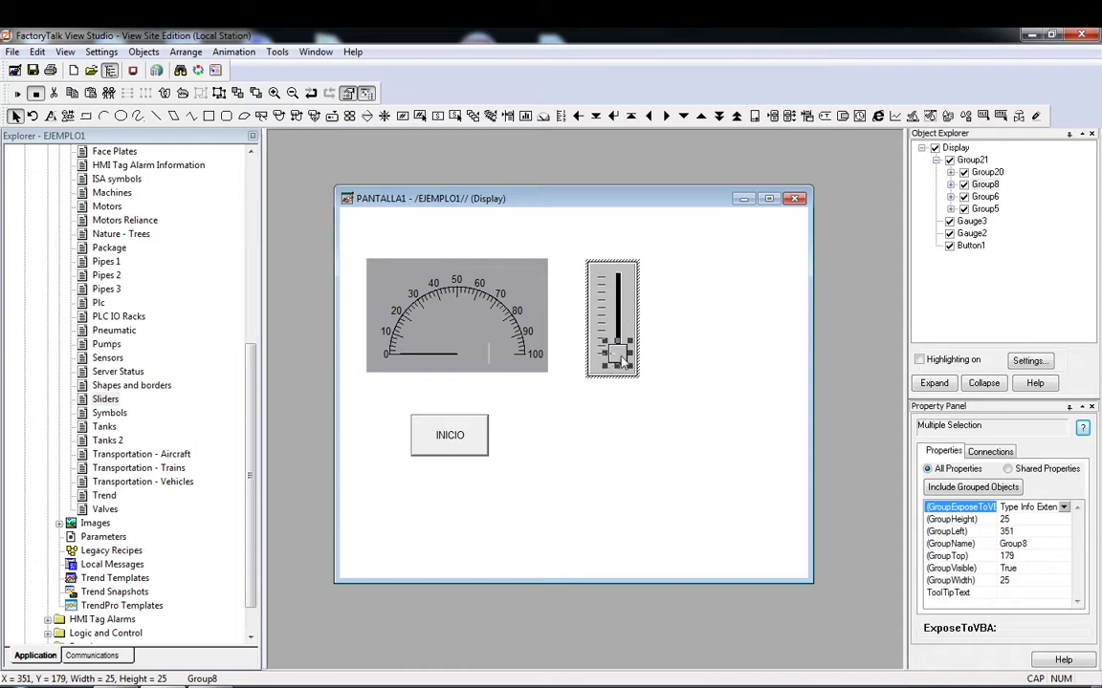
{"action": "right_click", "coordinate": [622, 362]}
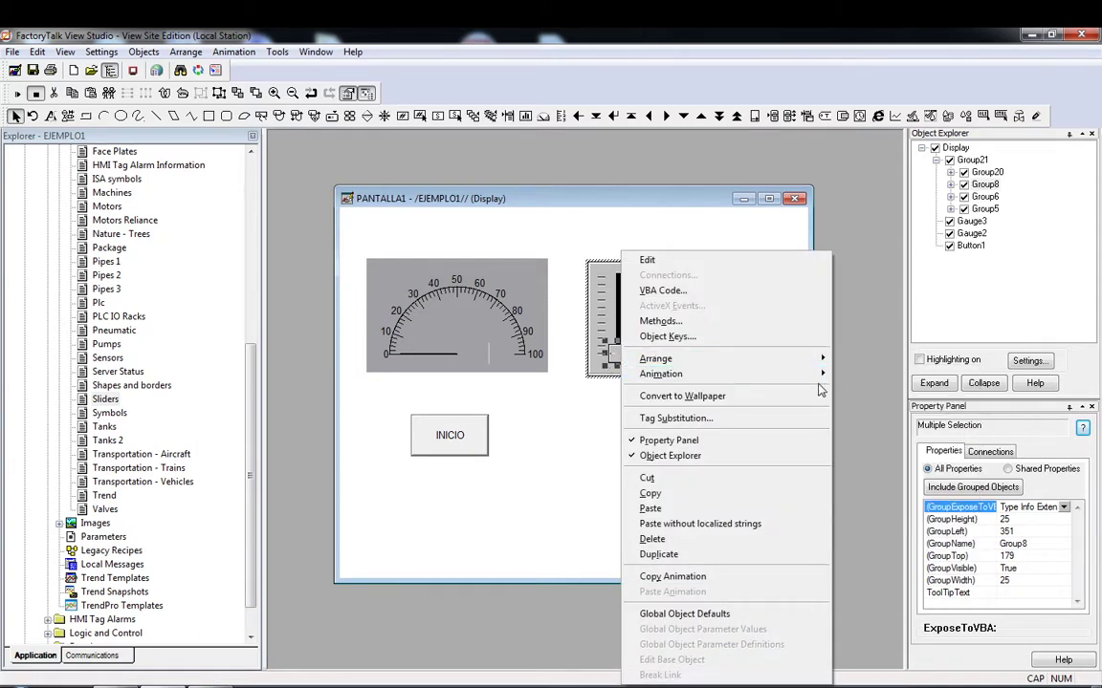
{"action": "mouse_move", "coordinate": [818, 373]}
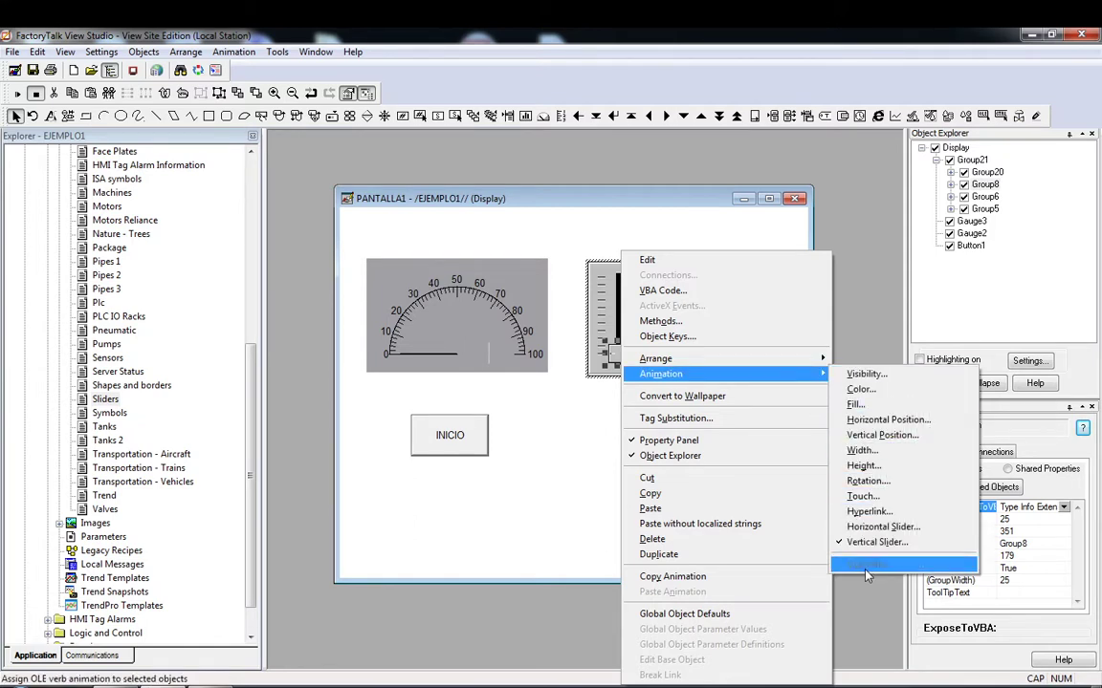
{"action": "left_click", "coordinate": [877, 542]}
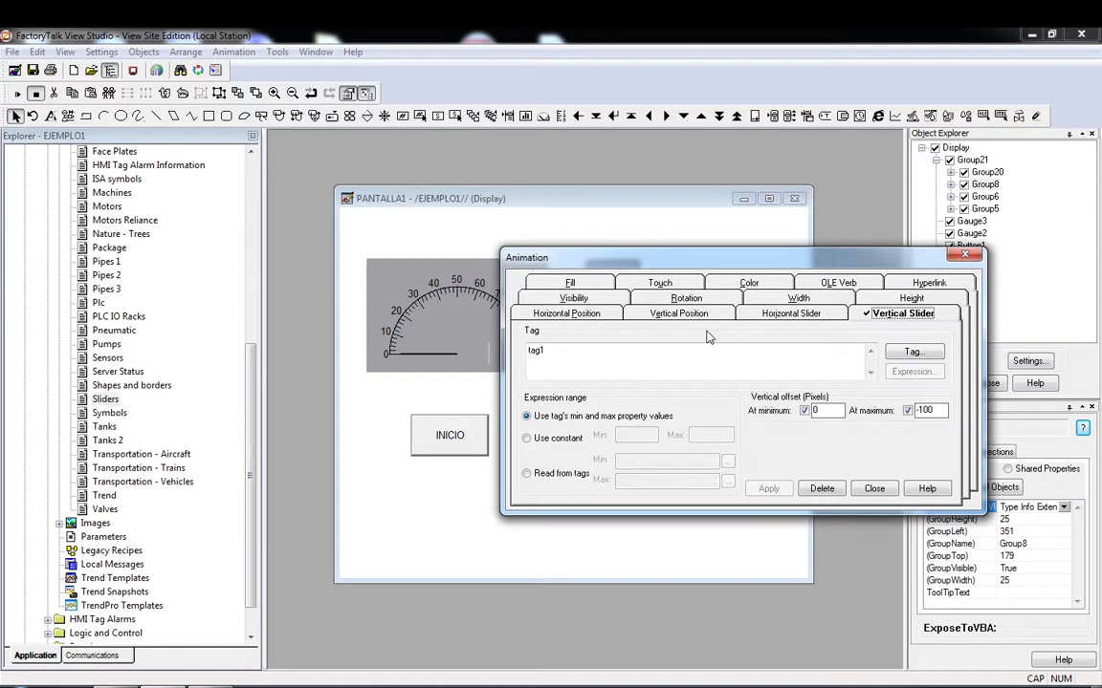
- Replace tag1 with the LLENADO tag in the knob's Vertical Slider animation, apply it and close the dialog
{"action": "left_click", "coordinate": [581, 350]}
{"action": "left_click_drag", "start_coordinate": [582, 350], "coordinate": [512, 344]}
{"action": "left_click", "coordinate": [912, 352]}
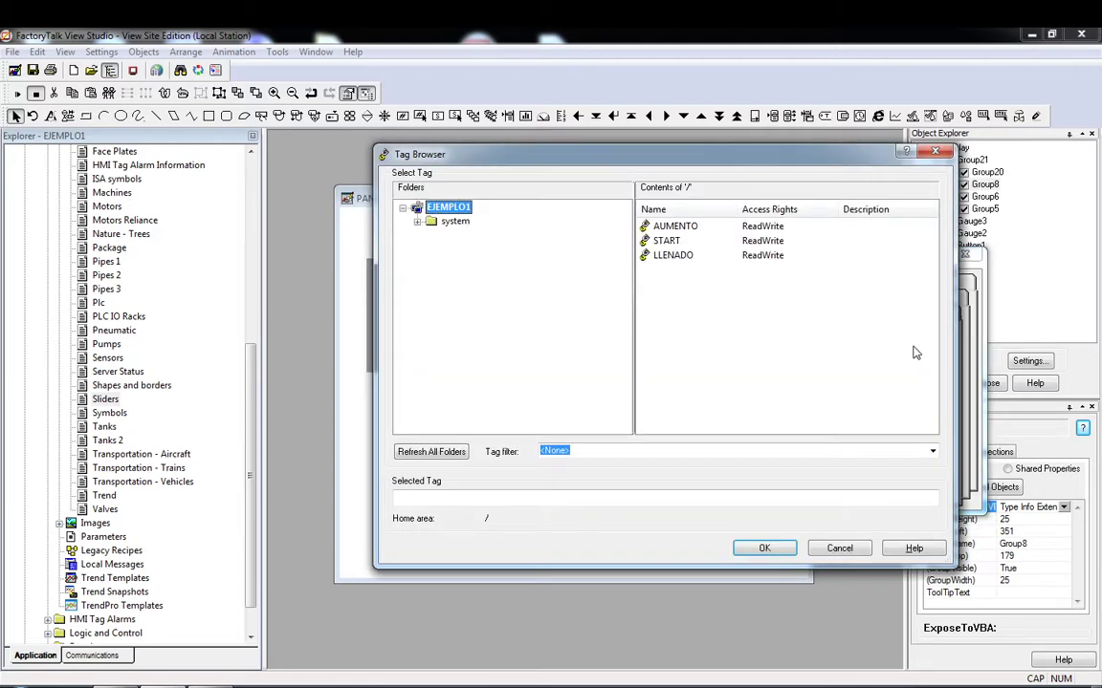
{"action": "left_click", "coordinate": [660, 256]}
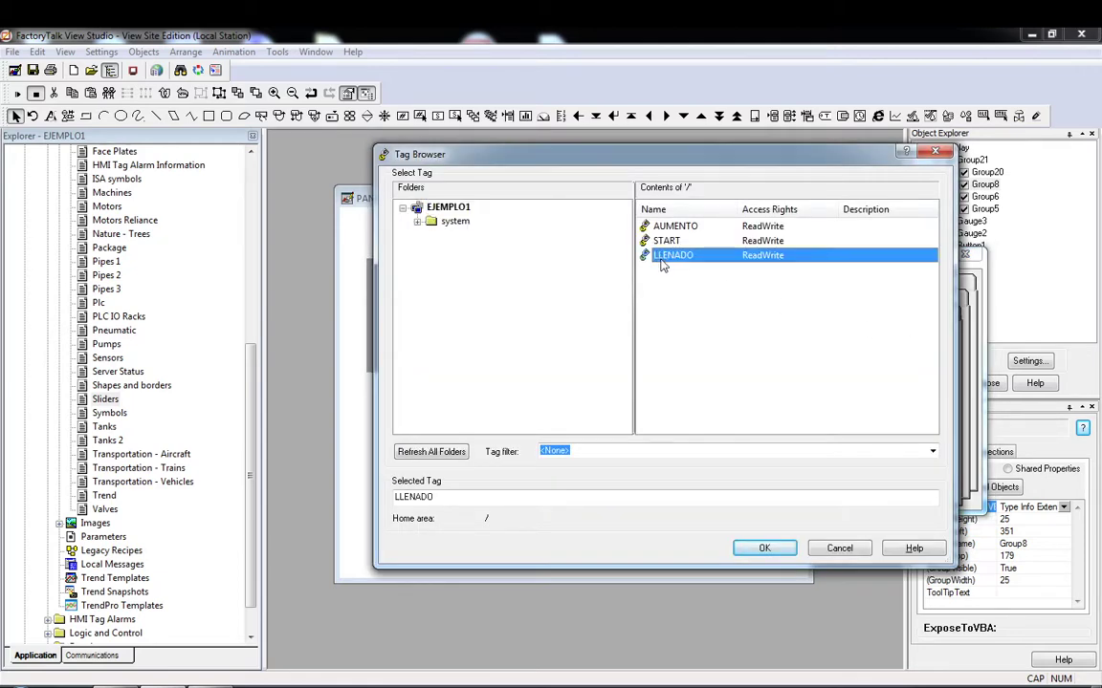
{"action": "left_click", "coordinate": [765, 549]}
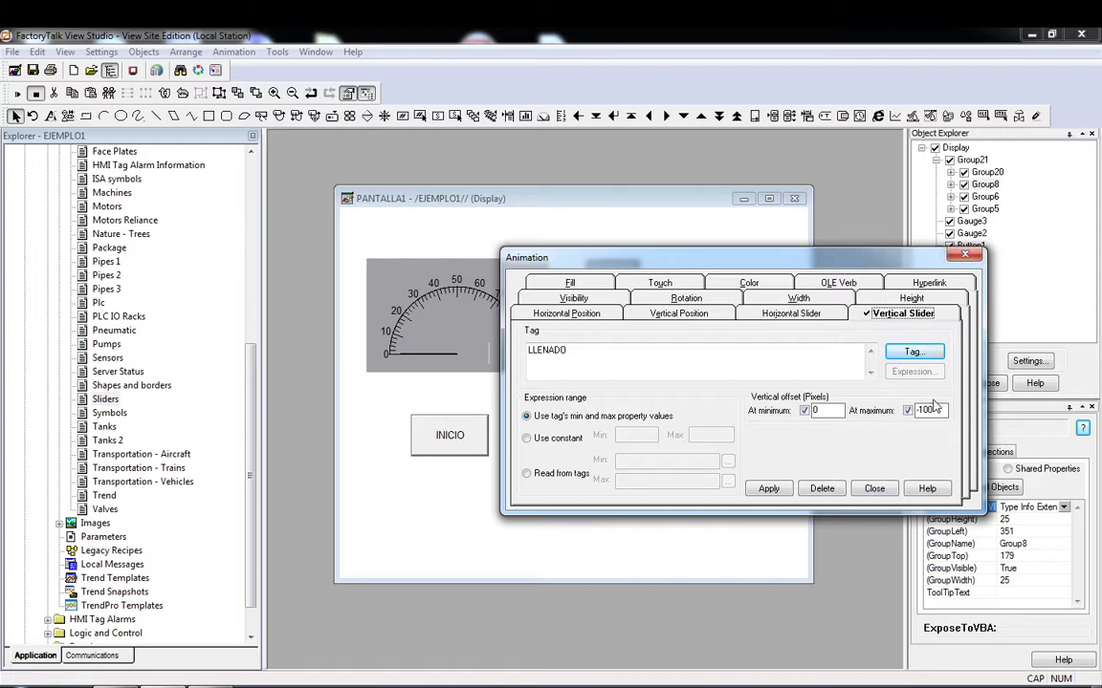
{"action": "left_click", "coordinate": [769, 488]}
{"action": "left_click", "coordinate": [875, 489]}
{"action": "left_click", "coordinate": [719, 384]}
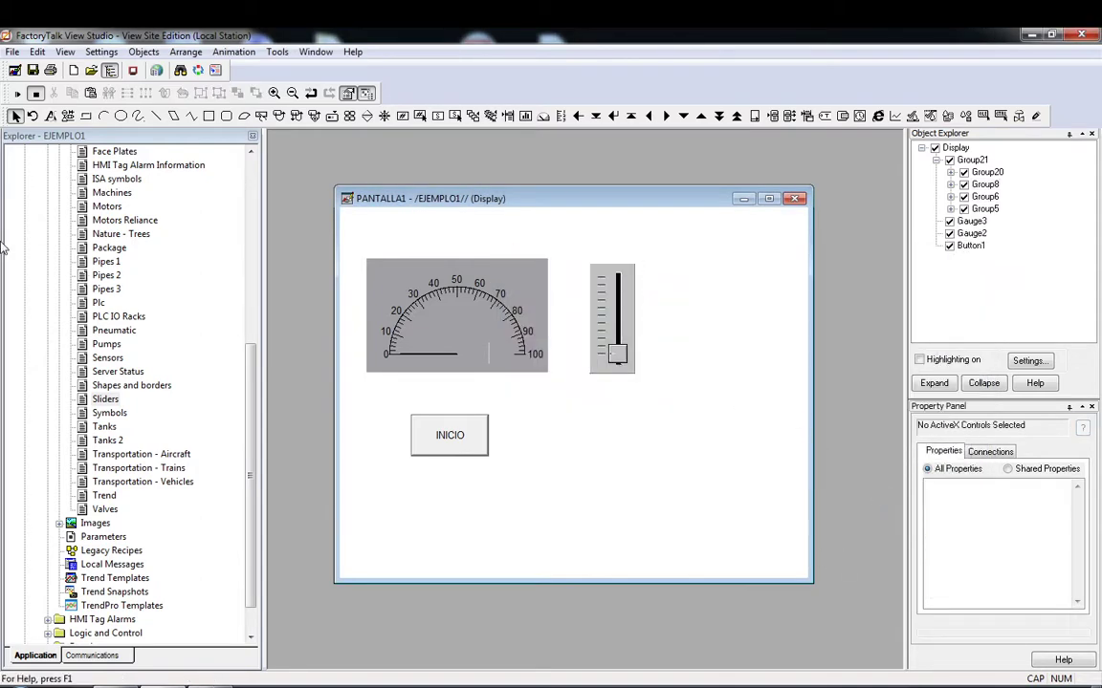
- Test-run the display, raise the slider to about mid-scale and on to its maximum to check the gauge, and stop the test
{"action": "left_click", "coordinate": [18, 93]}
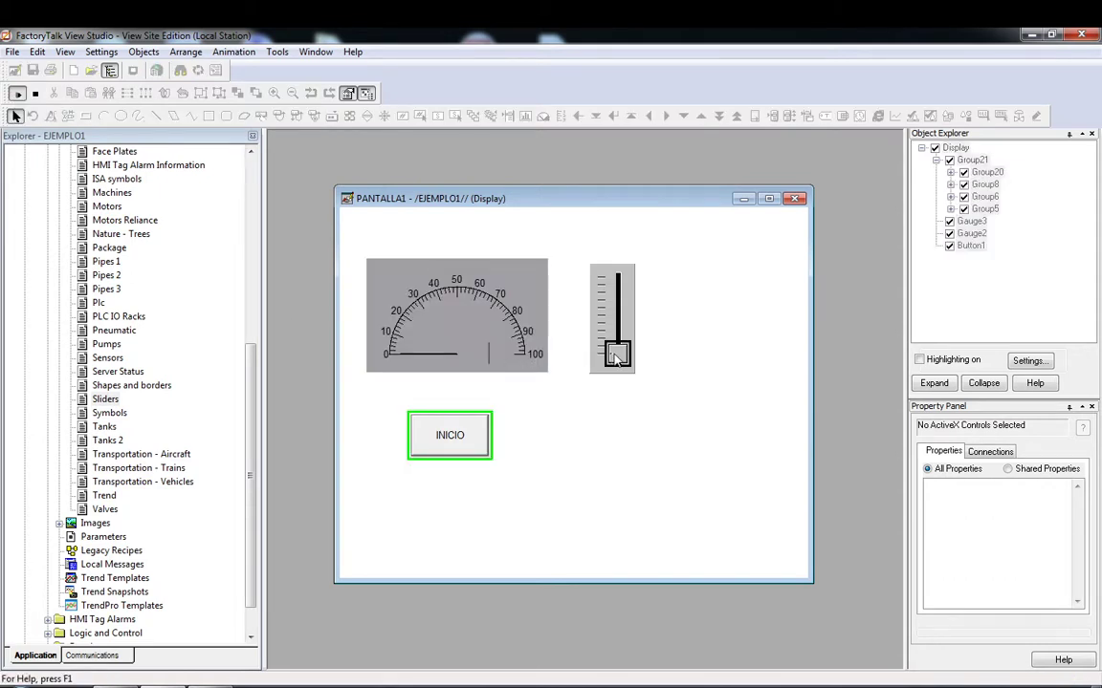
{"action": "left_click_drag", "start_coordinate": [621, 356], "coordinate": [621, 319]}
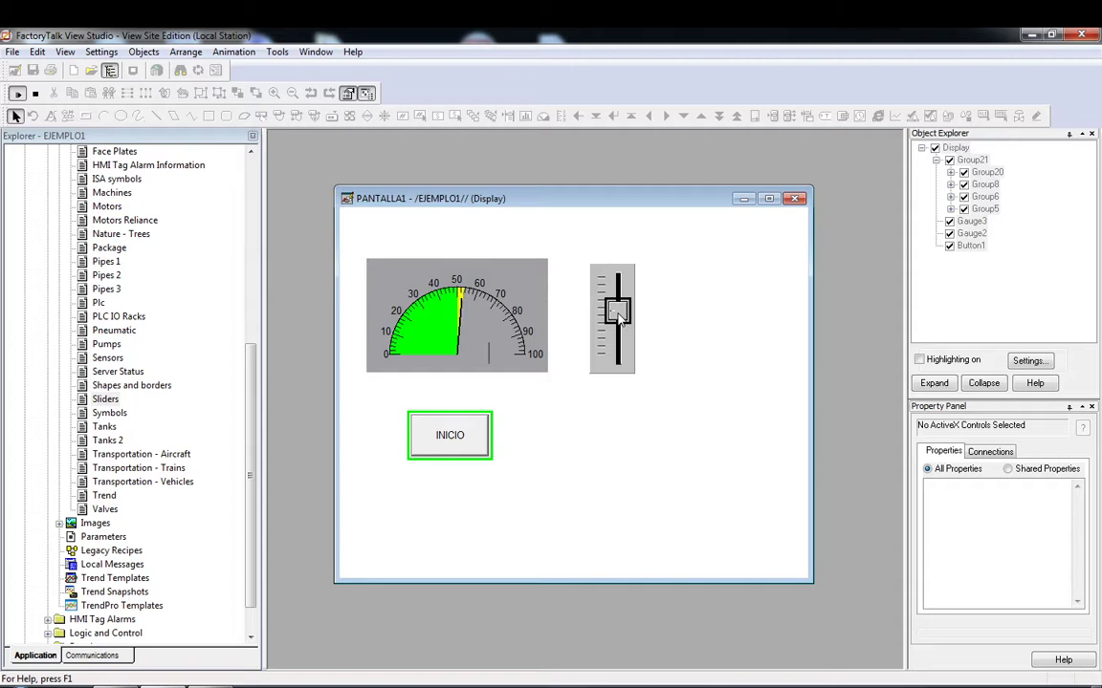
{"action": "left_click_drag", "start_coordinate": [620, 319], "coordinate": [610, 276]}
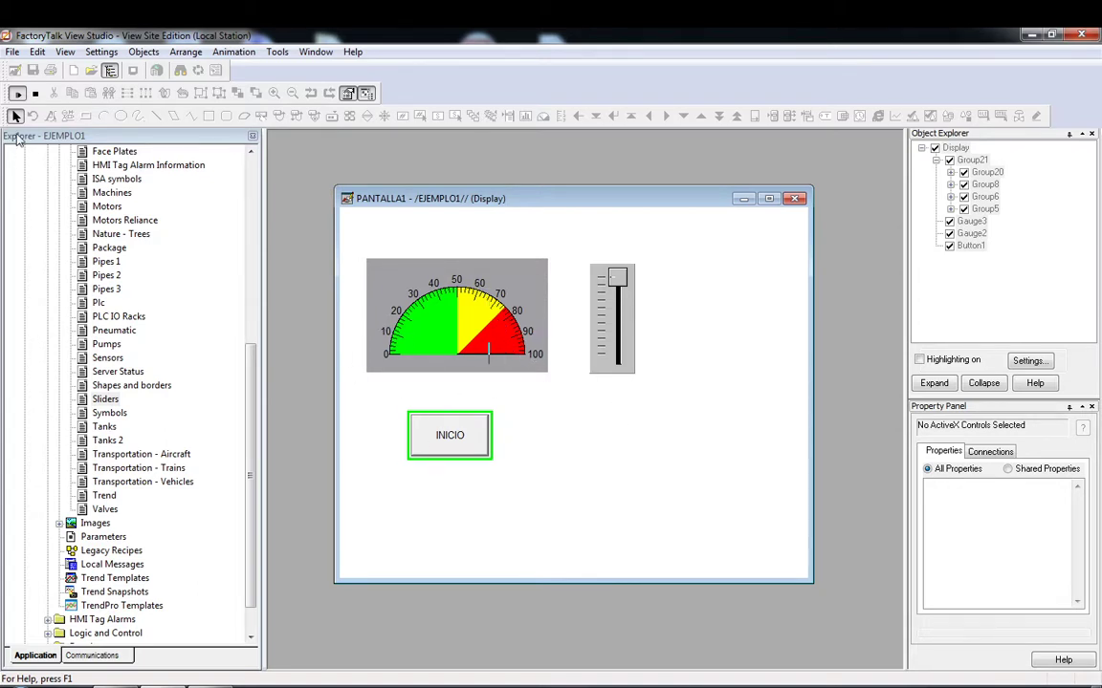
{"action": "left_click", "coordinate": [36, 93]}
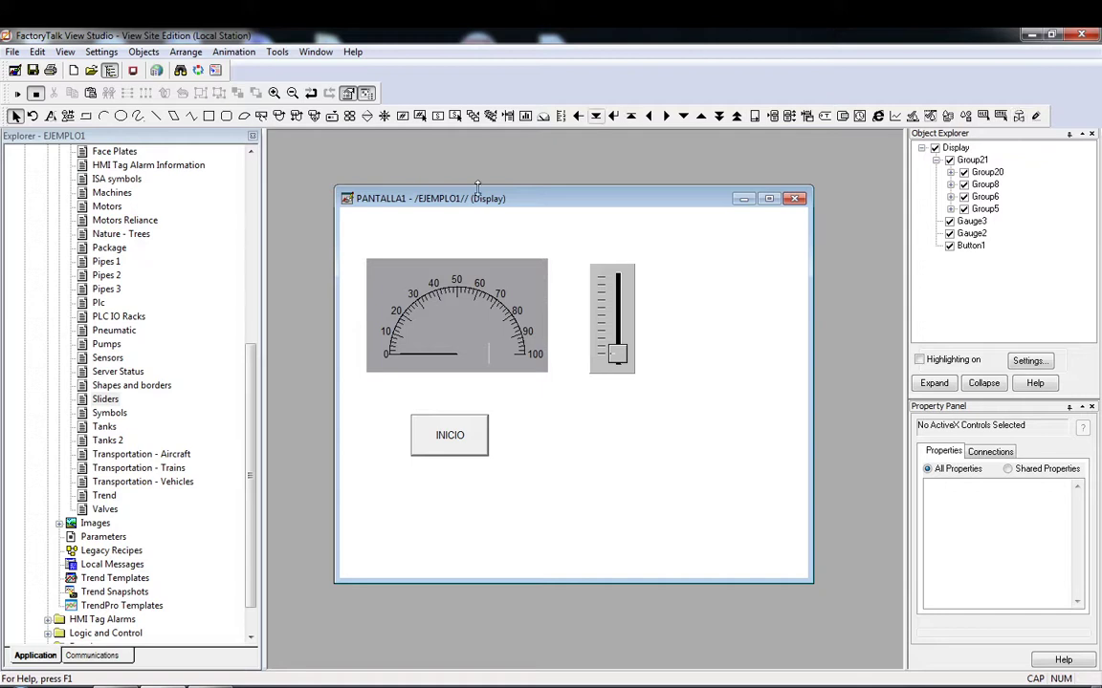
- Nudge the gauge slightly to position X 37, Y 69 and deselect it
{"action": "left_click", "coordinate": [481, 321]}
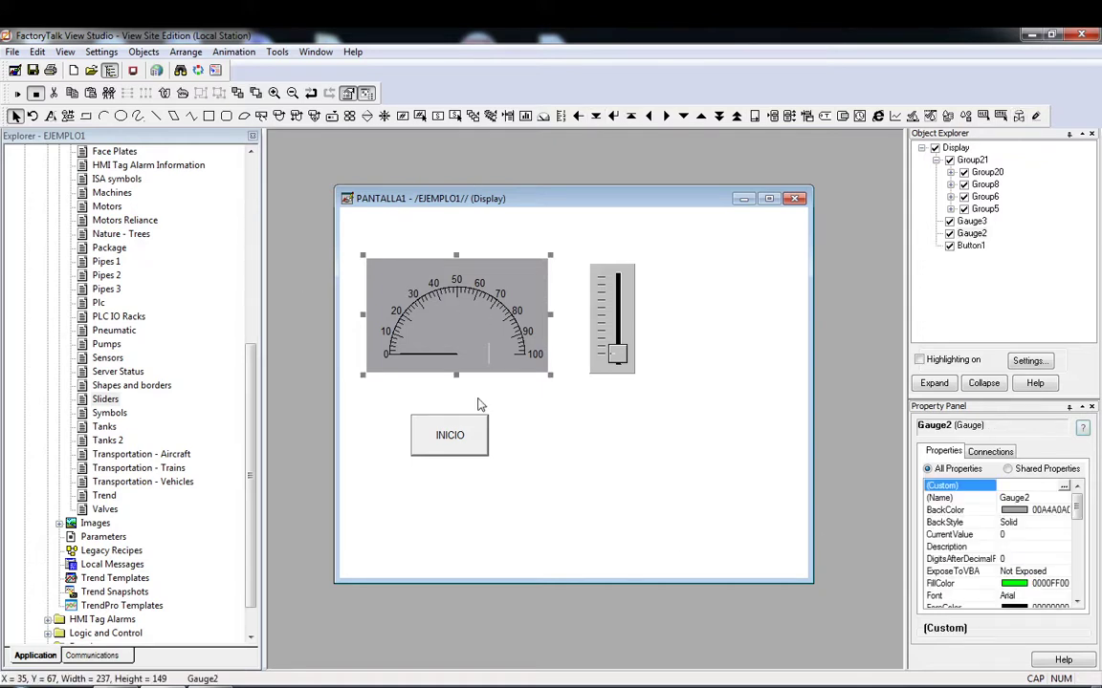
{"action": "mouse_move", "coordinate": [495, 308]}
{"action": "left_mouse_down"}
{"action": "mouse_move", "coordinate": [504, 295]}
{"action": "mouse_move", "coordinate": [444, 274]}
{"action": "mouse_move", "coordinate": [495, 310]}
{"action": "left_mouse_up"}
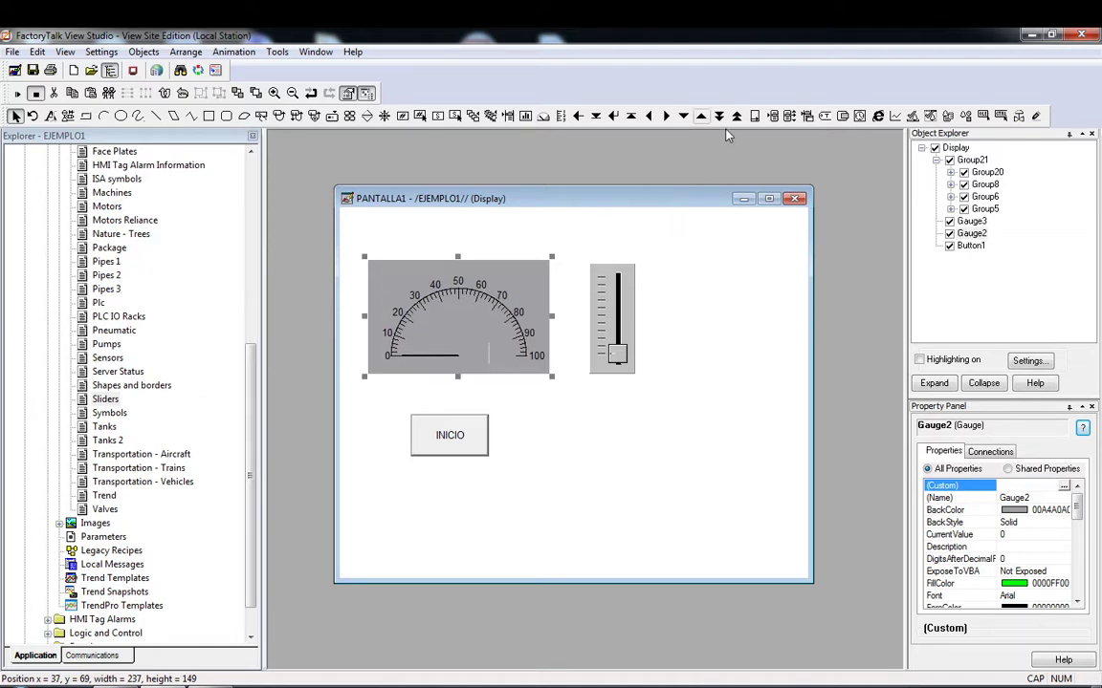
{"action": "left_click", "coordinate": [631, 442]}
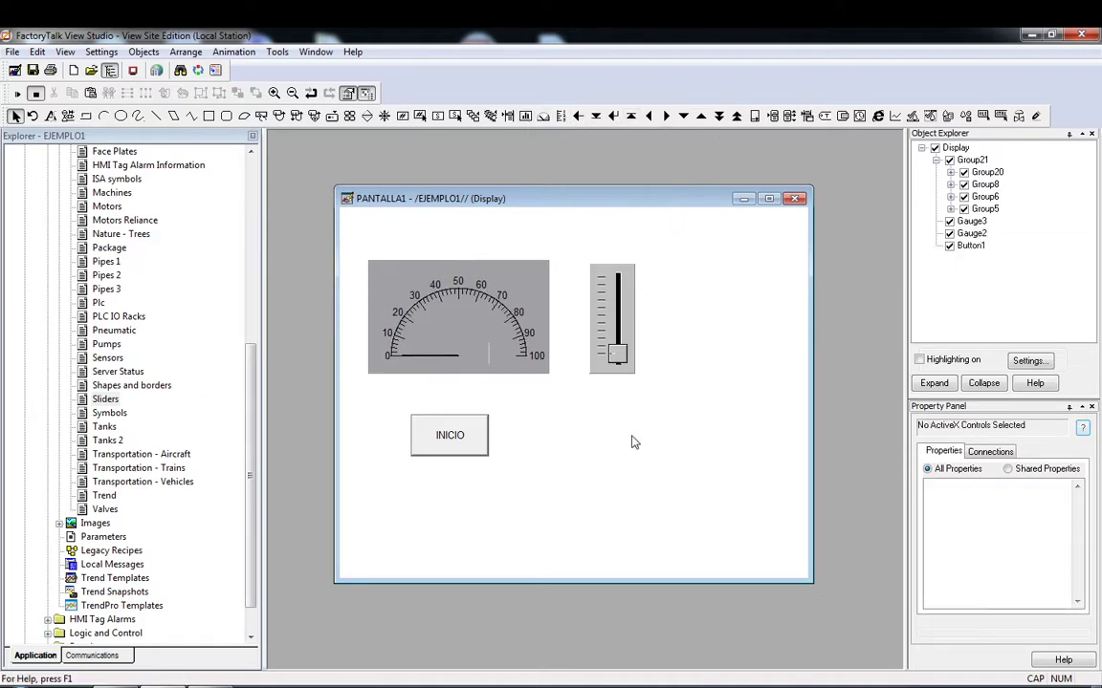